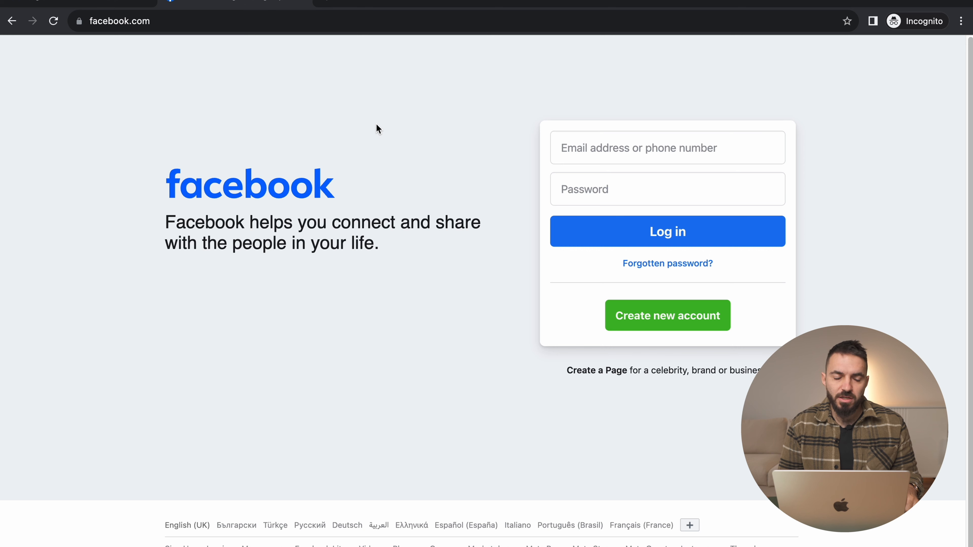
Step: Open the sign-up form for a new Facebook account
click(646, 321)
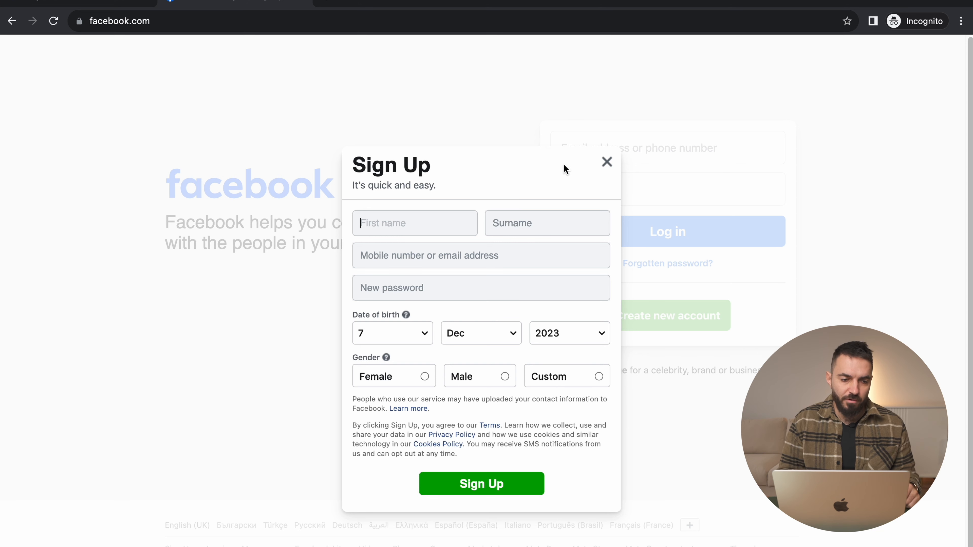
Step: Switch from Meta Business Suite to Business Manager and open the business settings for NV Marketing
click(71, 12)
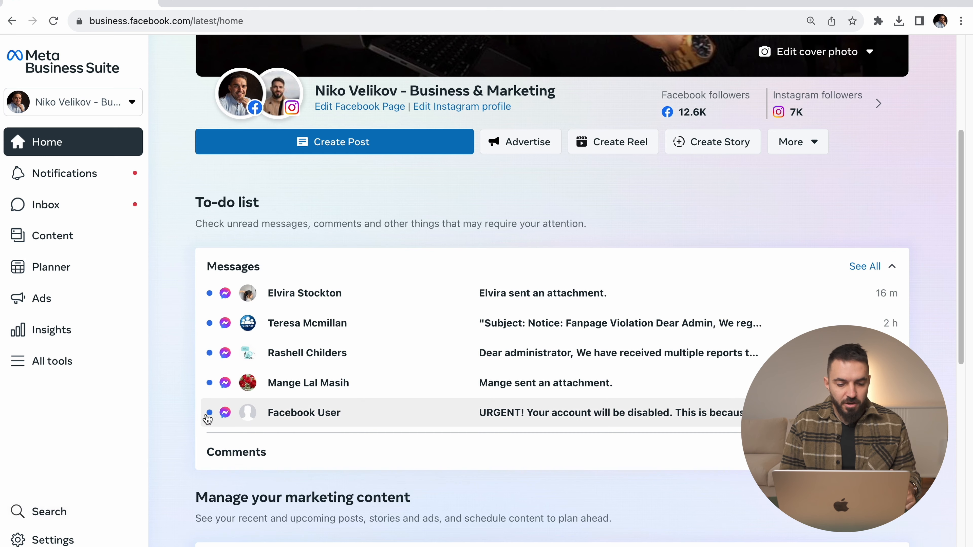
click(62, 546)
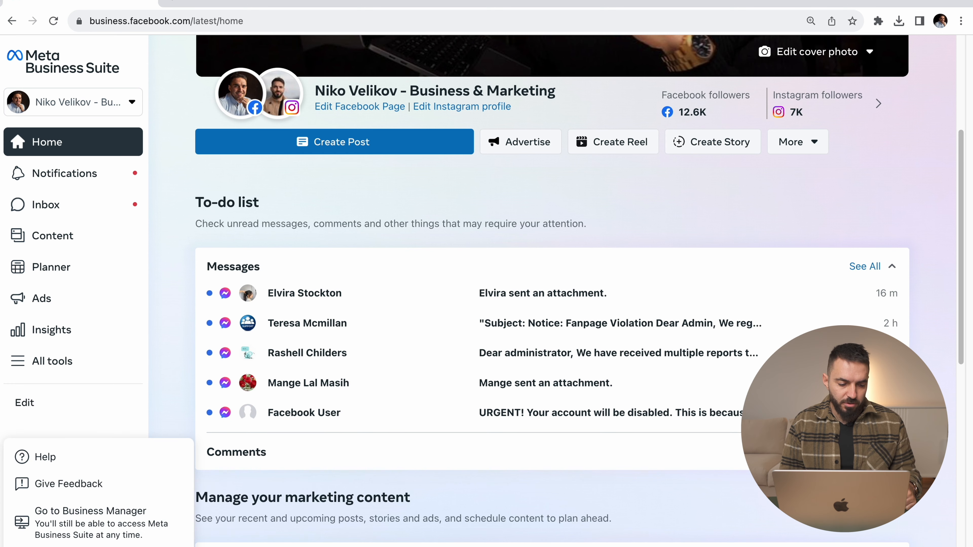
click(58, 537)
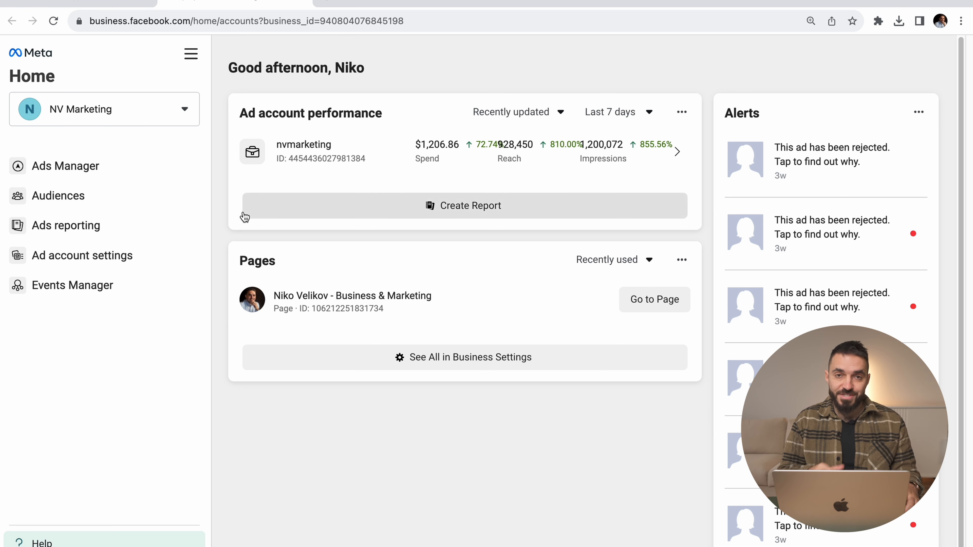
click(191, 54)
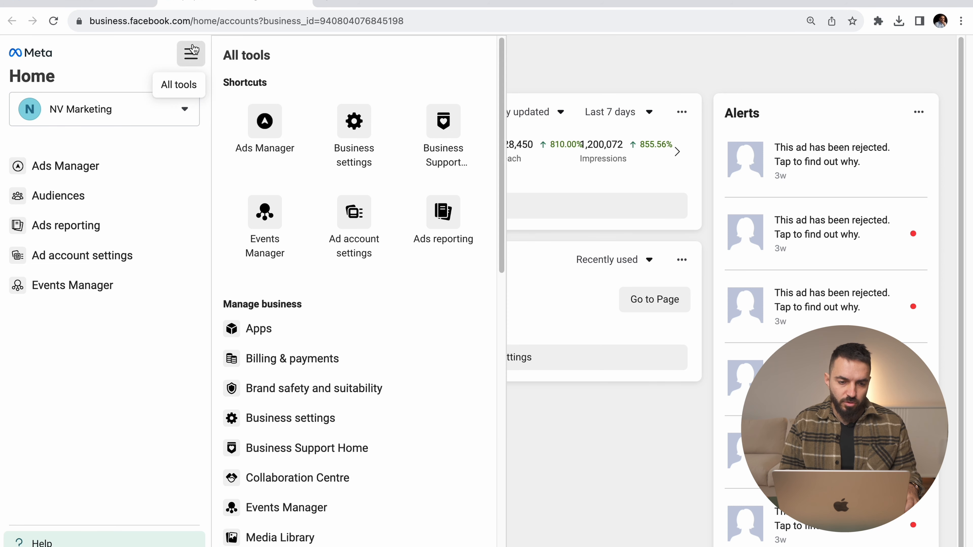
click(353, 171)
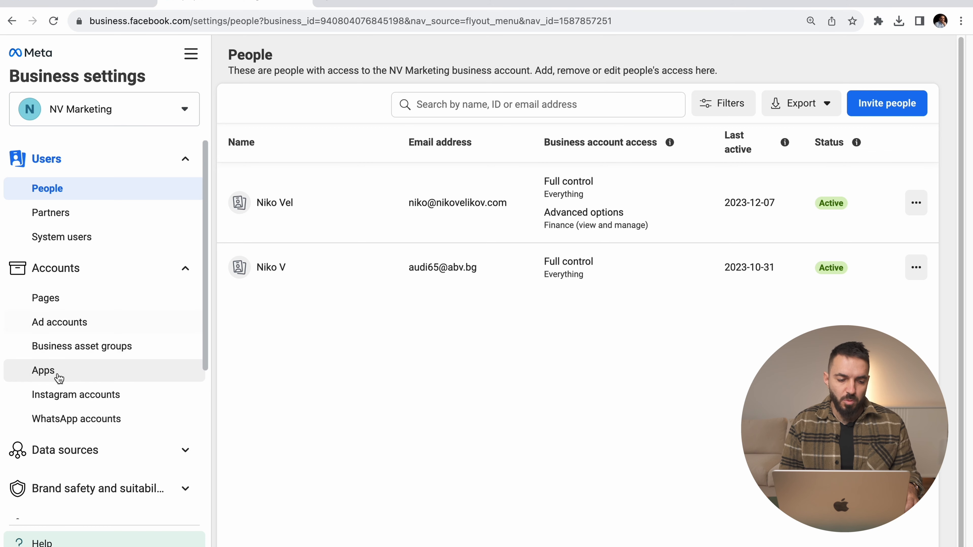
scroll(58, 376, down, 2)
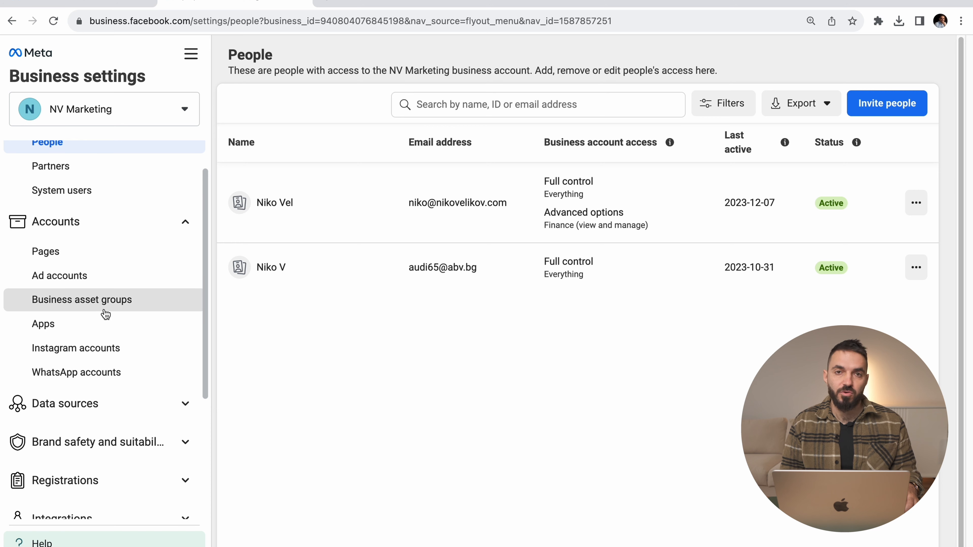
scroll(106, 314, up, 2)
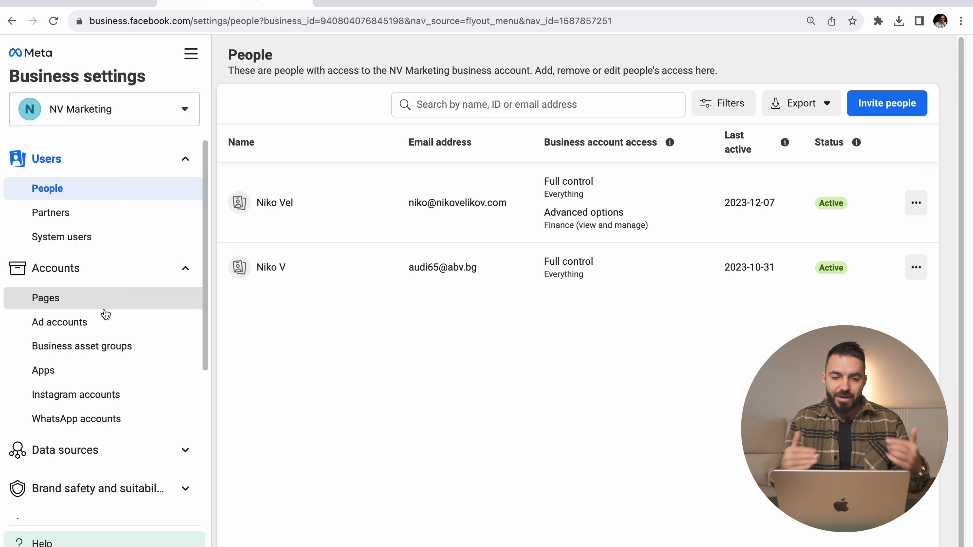
click(185, 158)
click(185, 161)
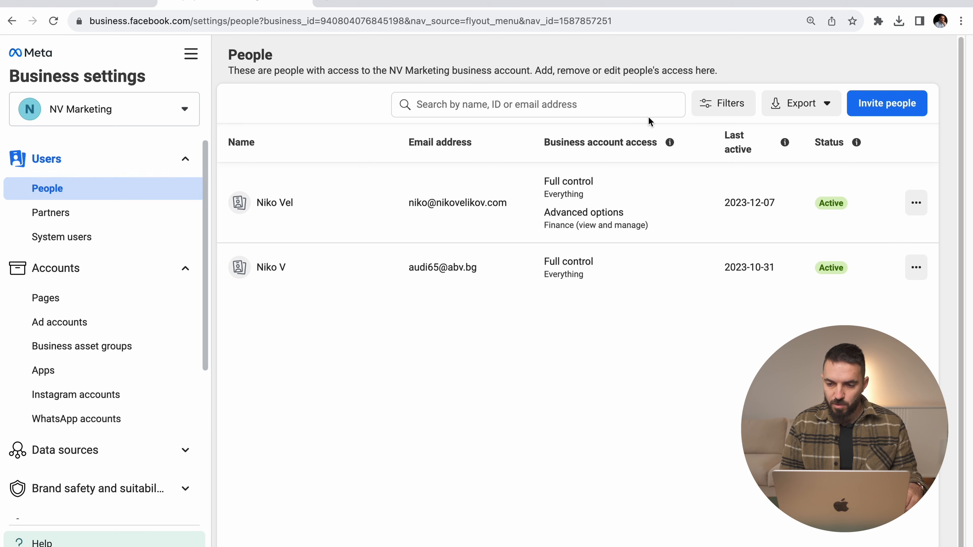
Step: Review the form for inviting people by email without sending an invitation, and view the Partners settings
click(886, 105)
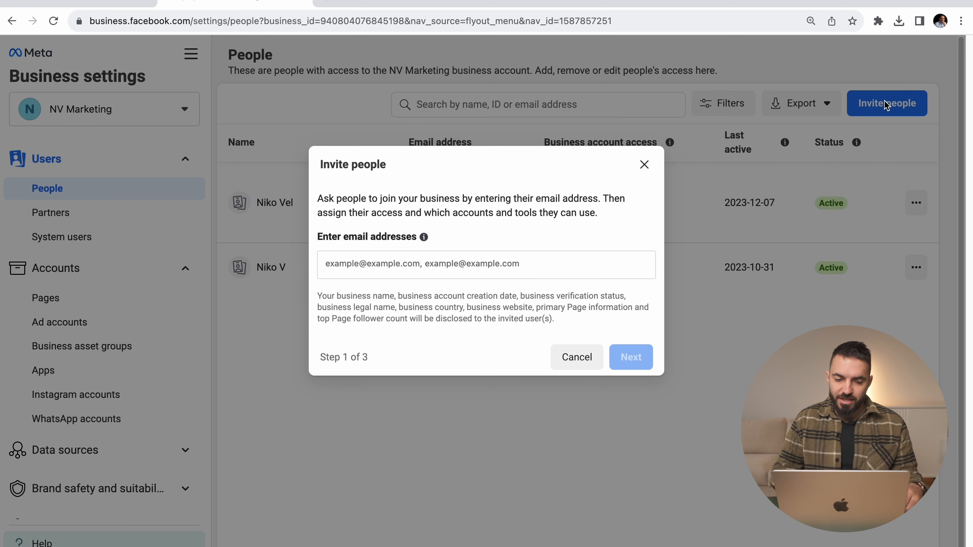
click(357, 263)
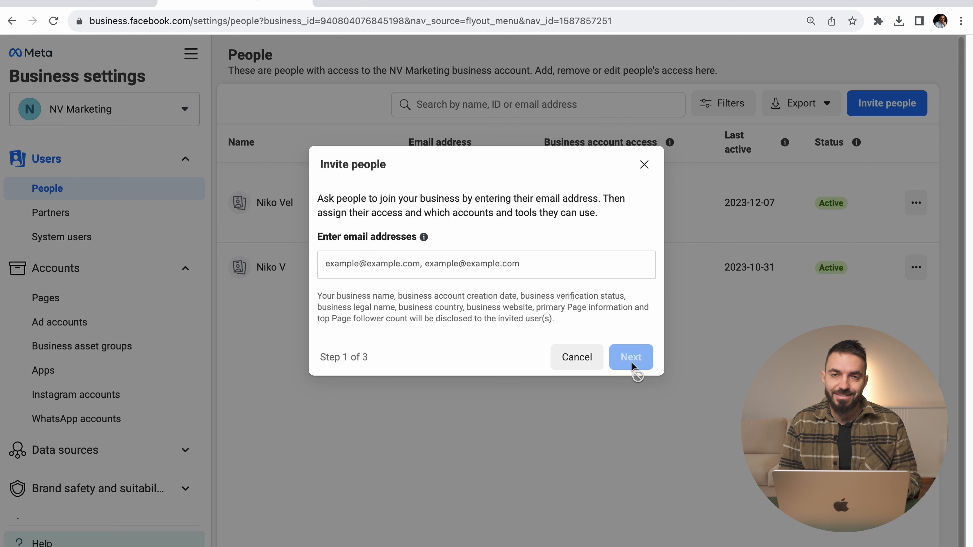
click(644, 165)
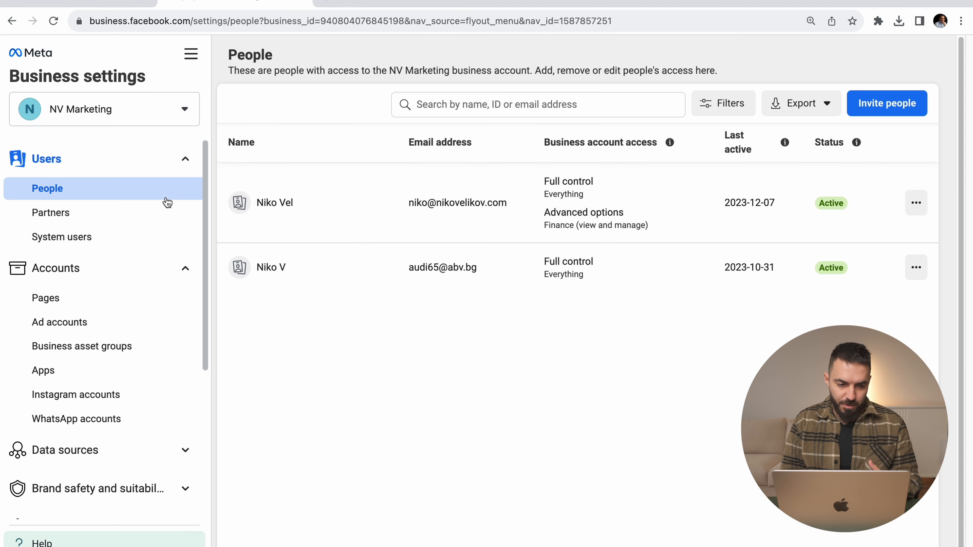
click(136, 214)
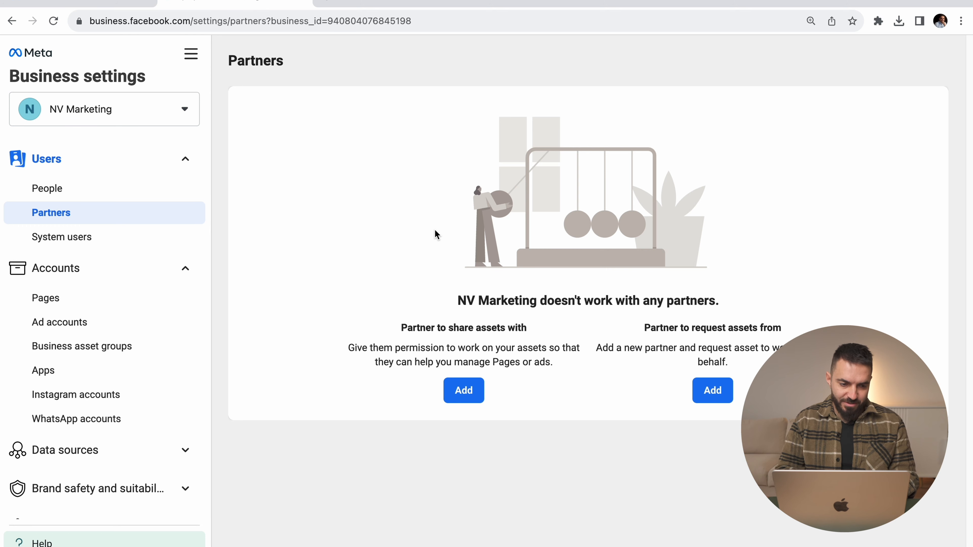
Step: Review the business's Pages settings, including the forms for adding an existing Page and creating a new one, without adding any
click(81, 302)
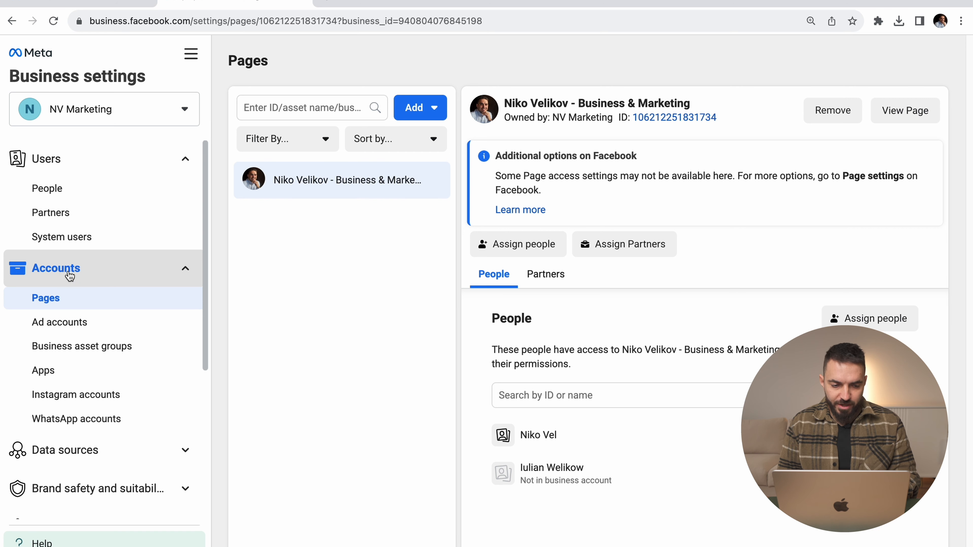
click(421, 115)
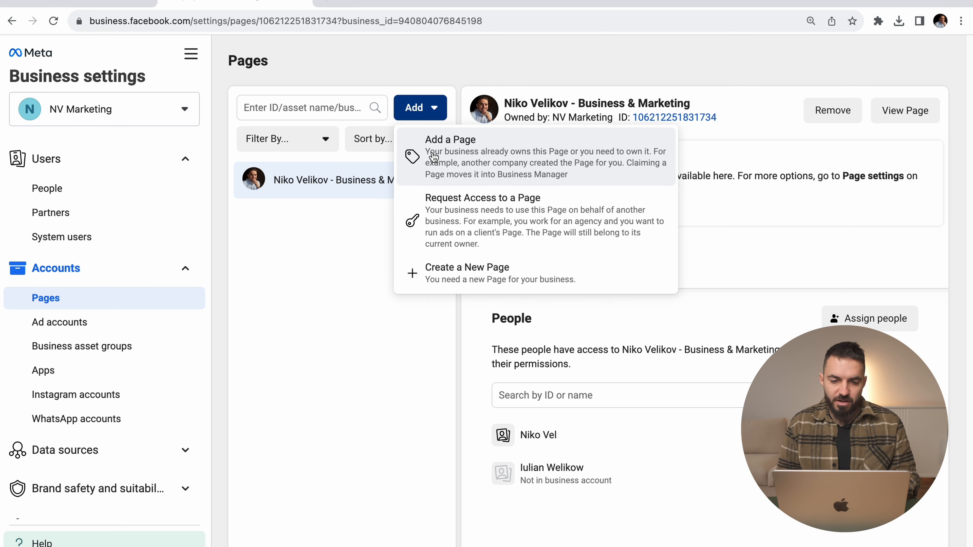
click(468, 168)
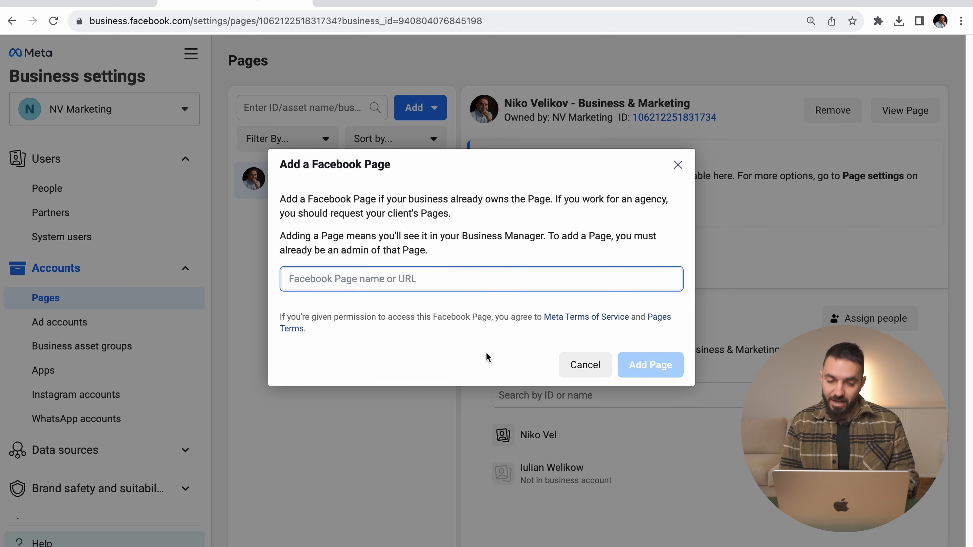
click(677, 165)
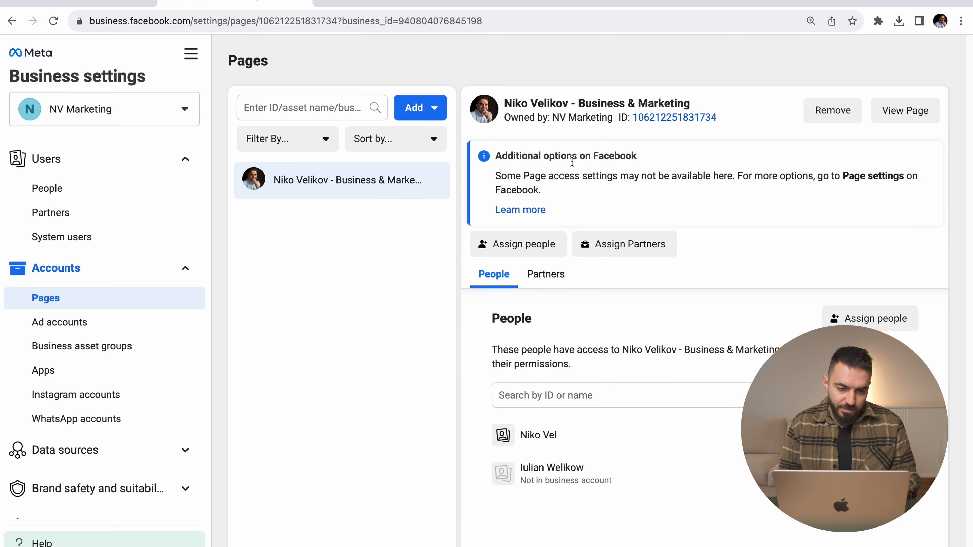
click(422, 111)
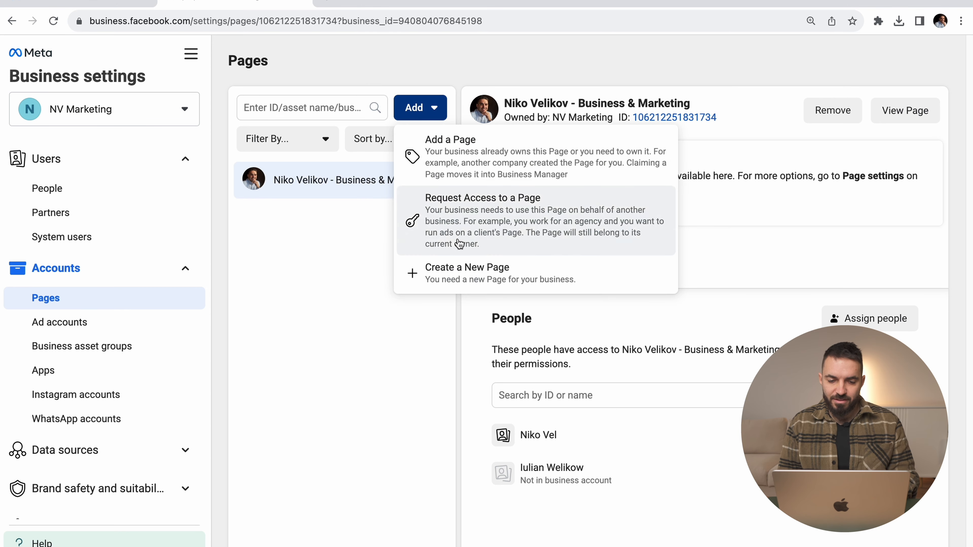
click(462, 269)
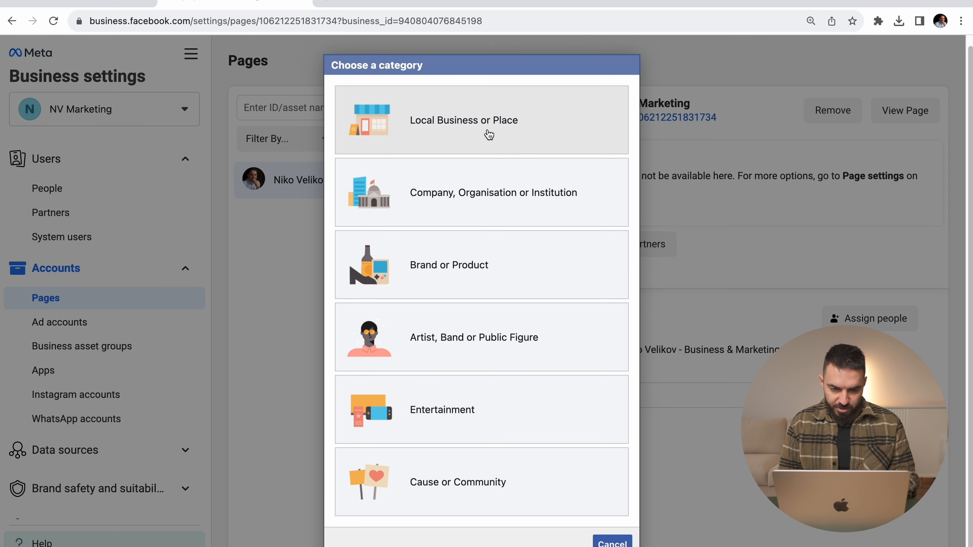
click(612, 543)
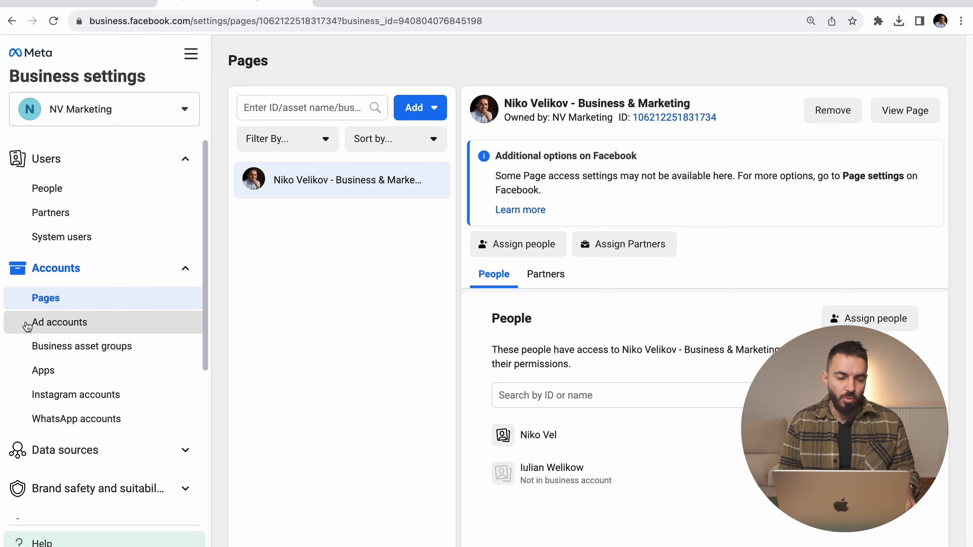
Step: In the Ad accounts settings, start creating a new ad account and review its name, time zone and currency fields
click(34, 328)
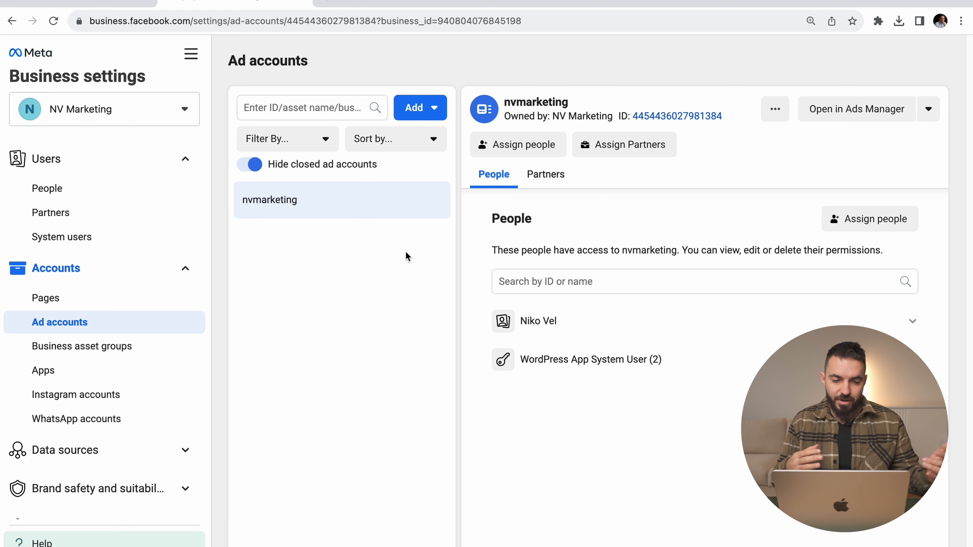
click(420, 119)
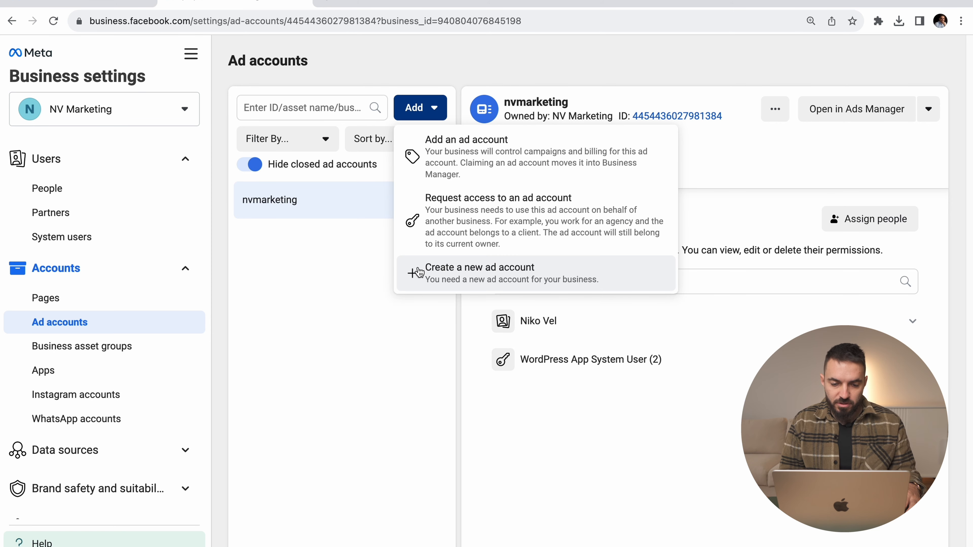
click(500, 276)
click(319, 364)
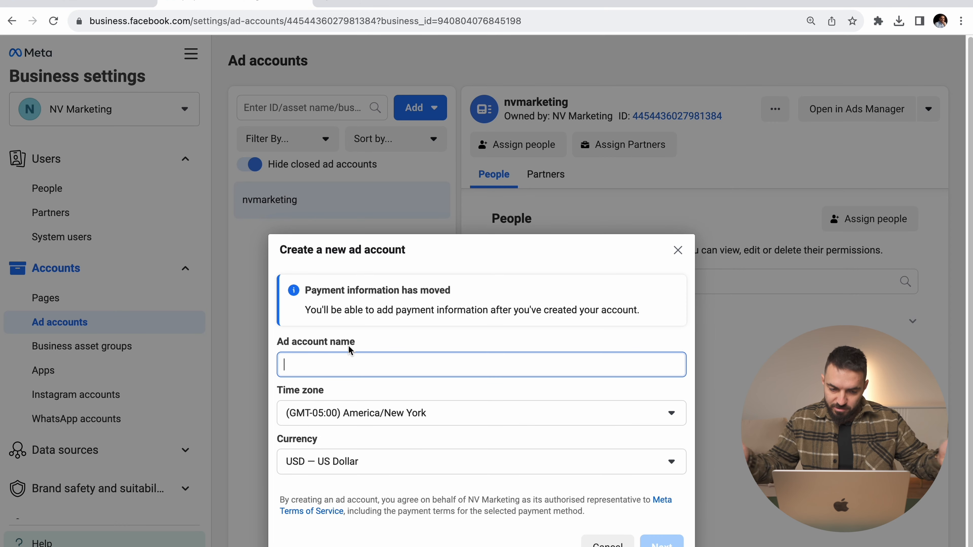
click(341, 413)
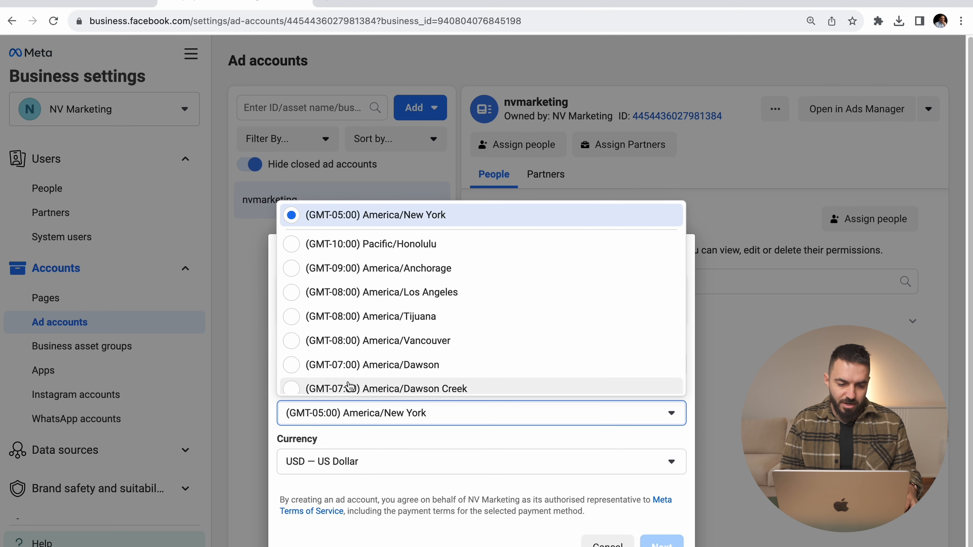
click(344, 413)
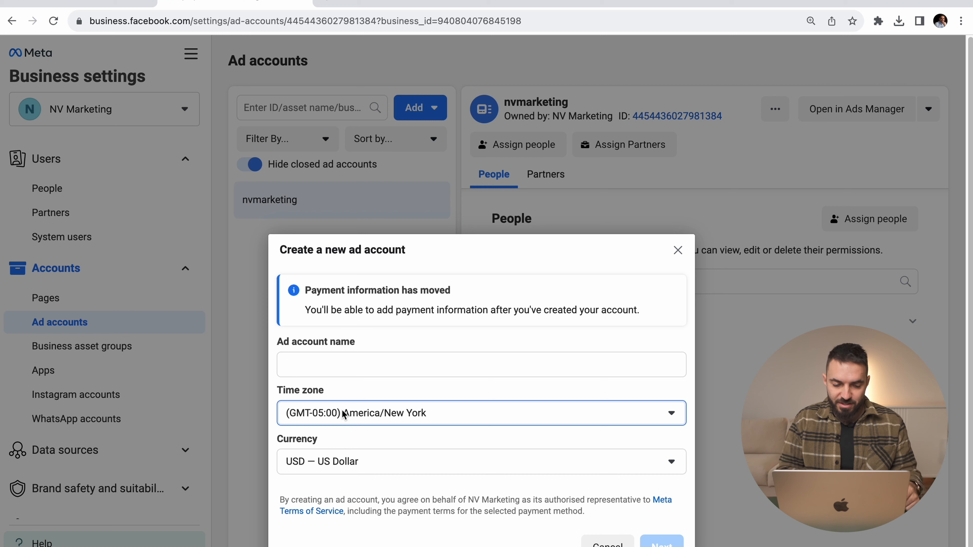
click(336, 462)
click(336, 462)
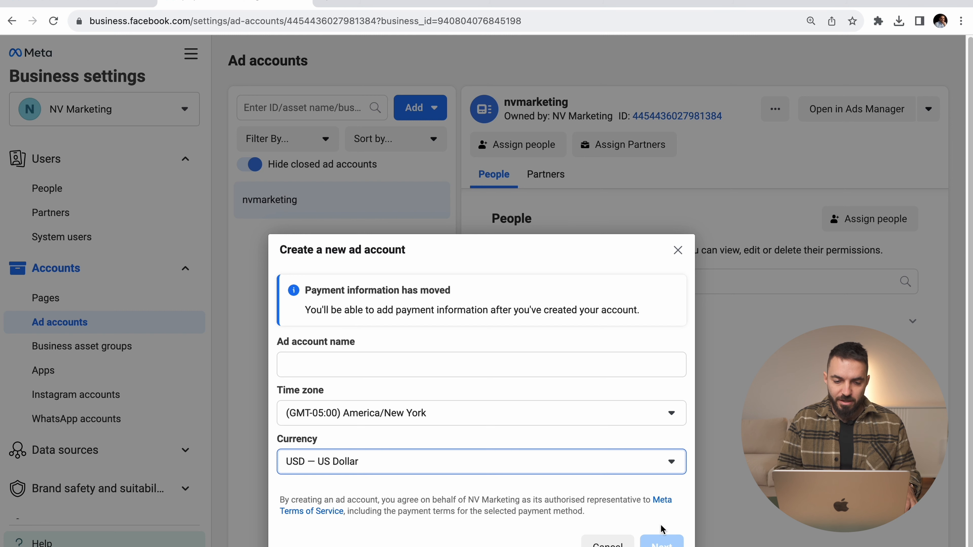
Step: Read the note about payment information in the new ad account form and close it without creating the account
double_click(313, 288)
triple_click(313, 288)
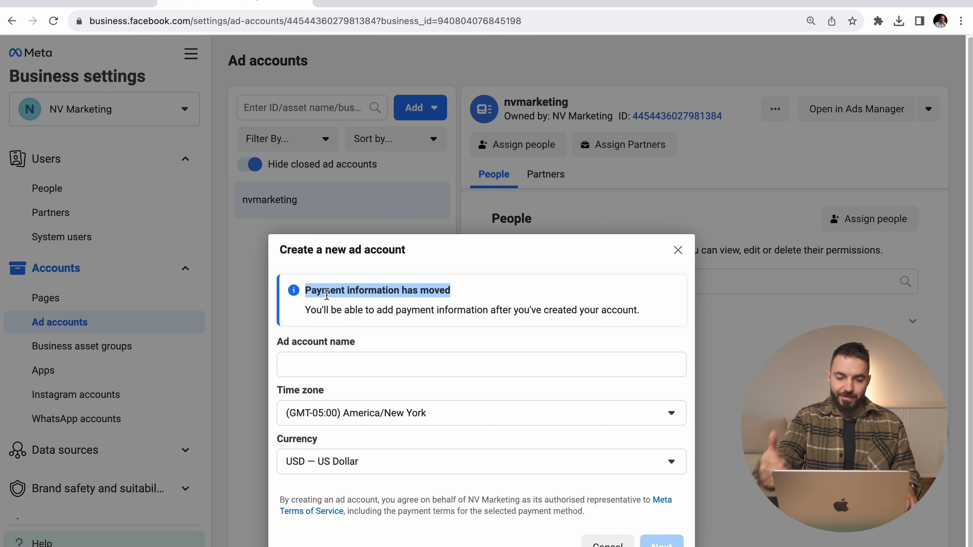
triple_click(498, 310)
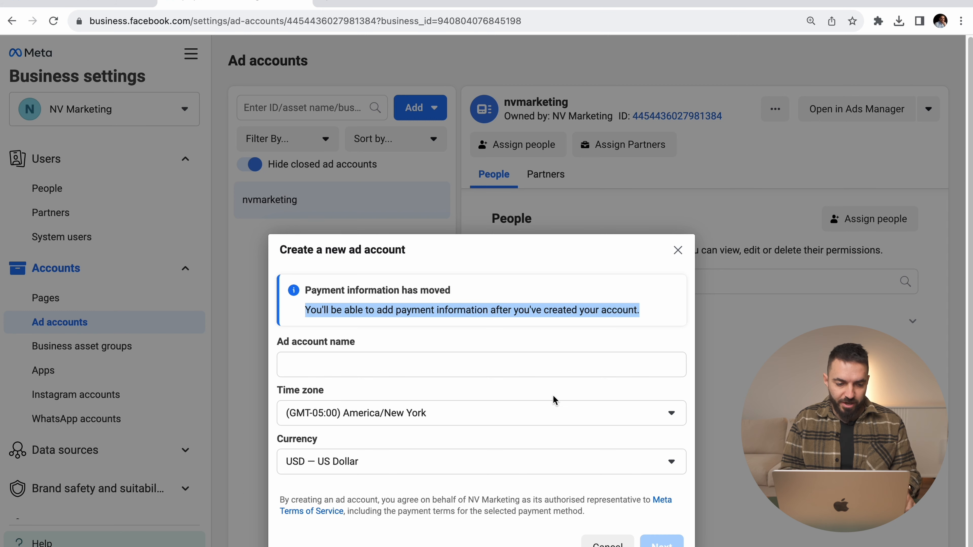
click(678, 250)
Step: Review the form for connecting an Instagram account in the Instagram accounts settings and close it without connecting one
click(122, 395)
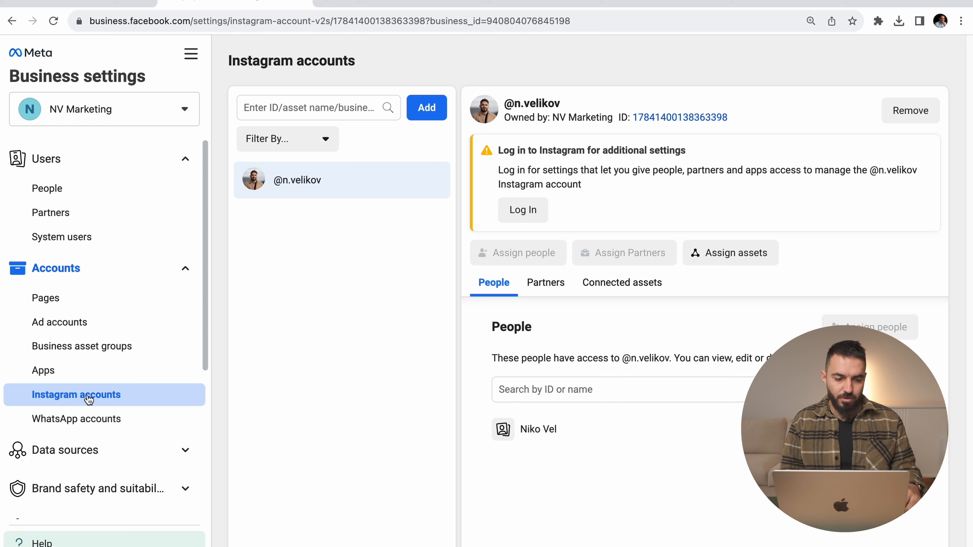
click(428, 108)
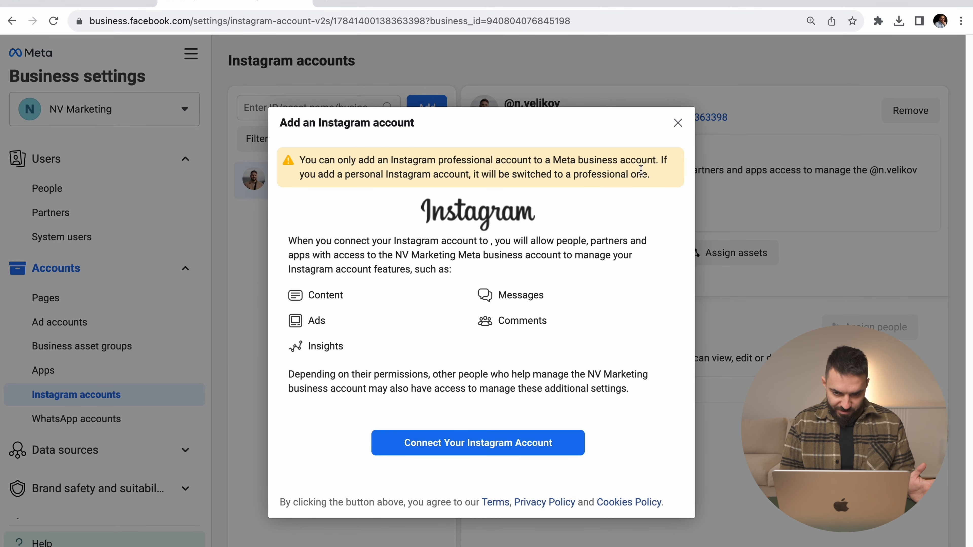
click(678, 123)
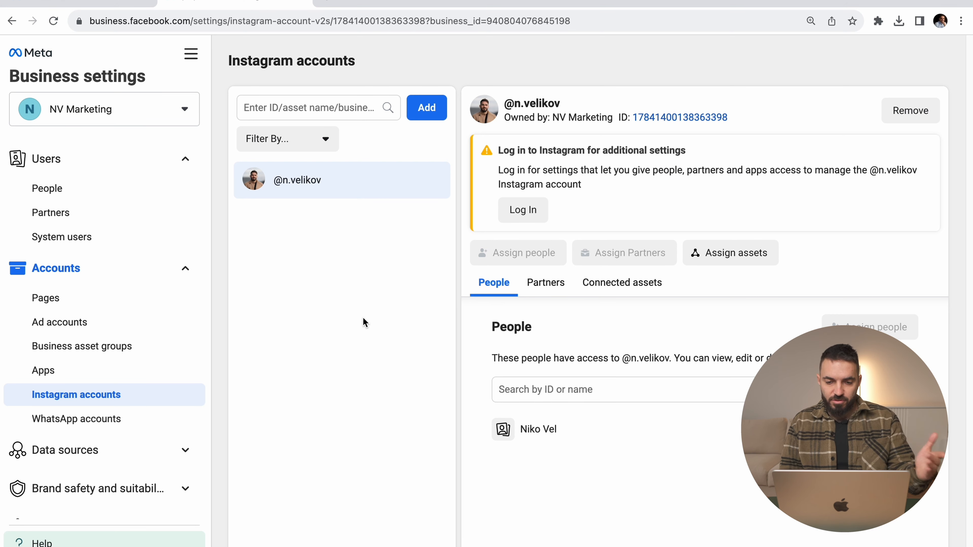
Step: In the Datasets settings under Data sources, fill in the new dataset form with the name nikovelikov.com and cancel it
scroll(88, 306, down, 5)
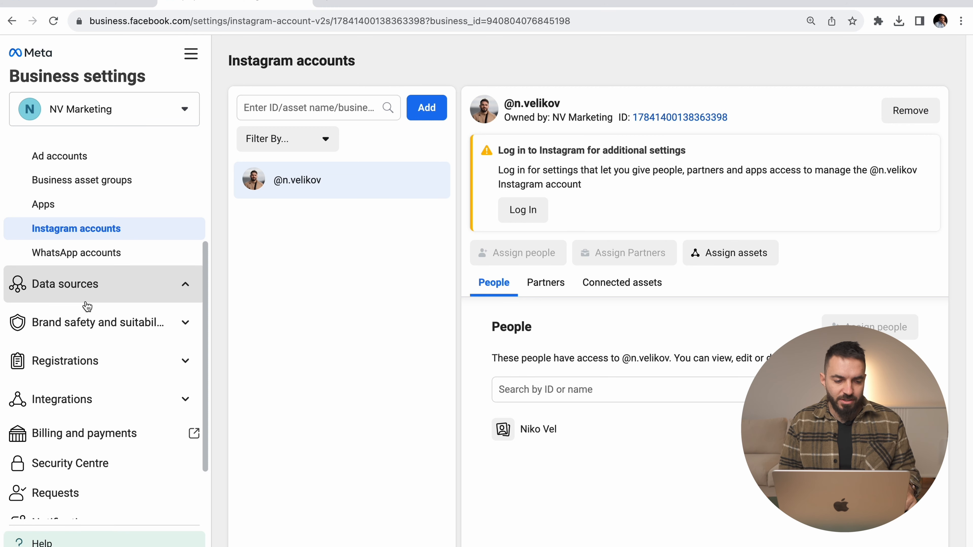
click(87, 303)
click(57, 395)
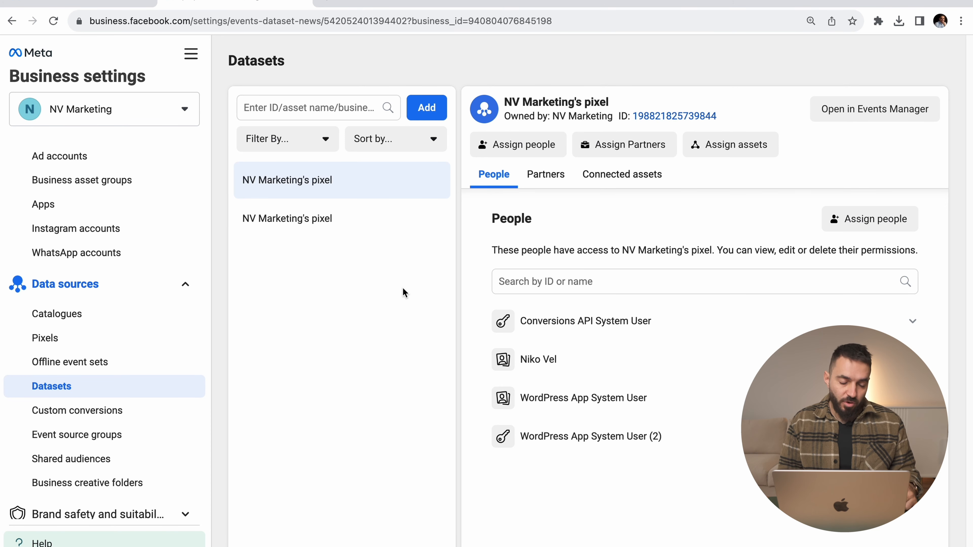
click(434, 113)
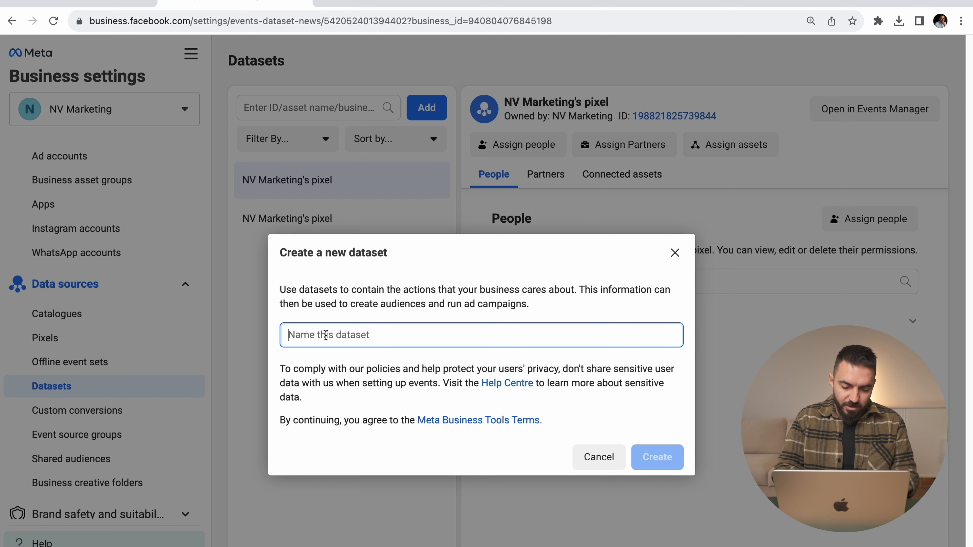
text(nikovelikov.)
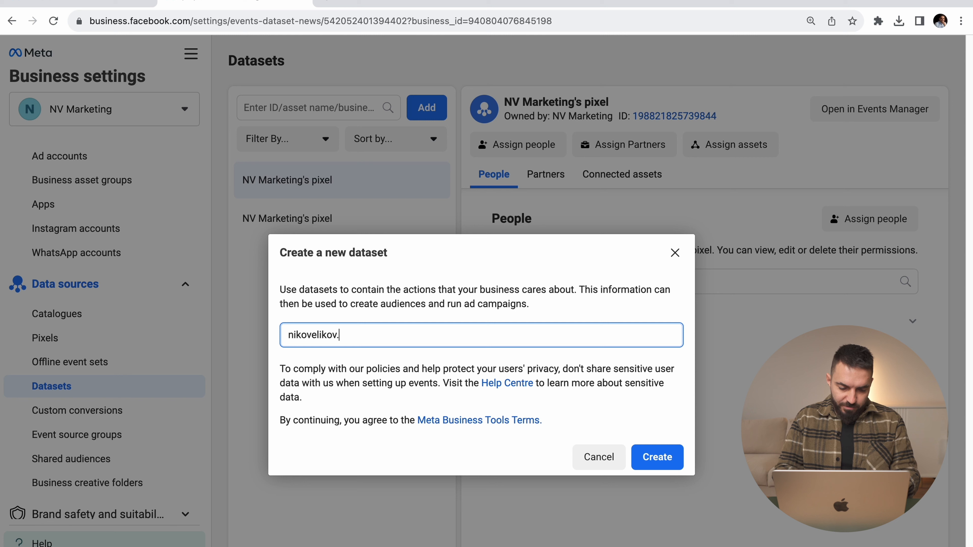
text(com)
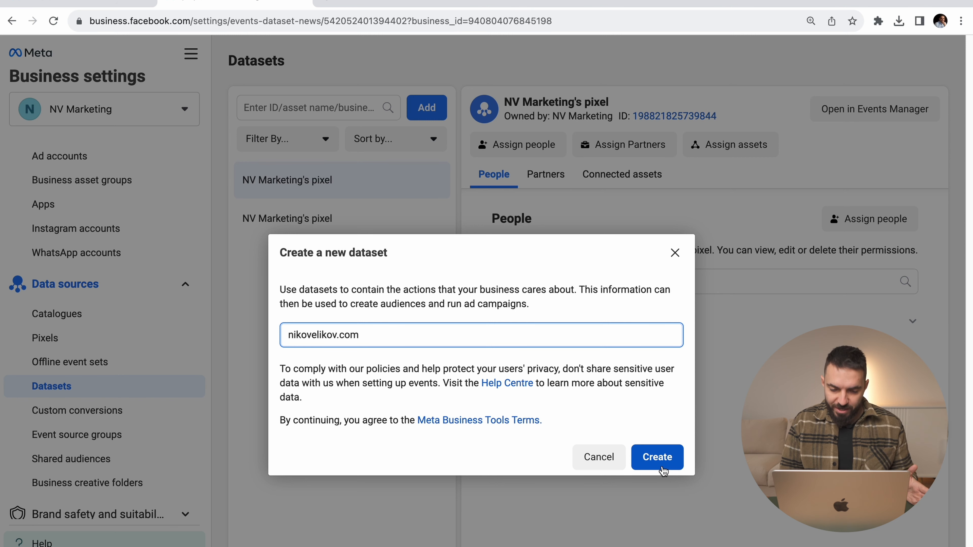
click(681, 262)
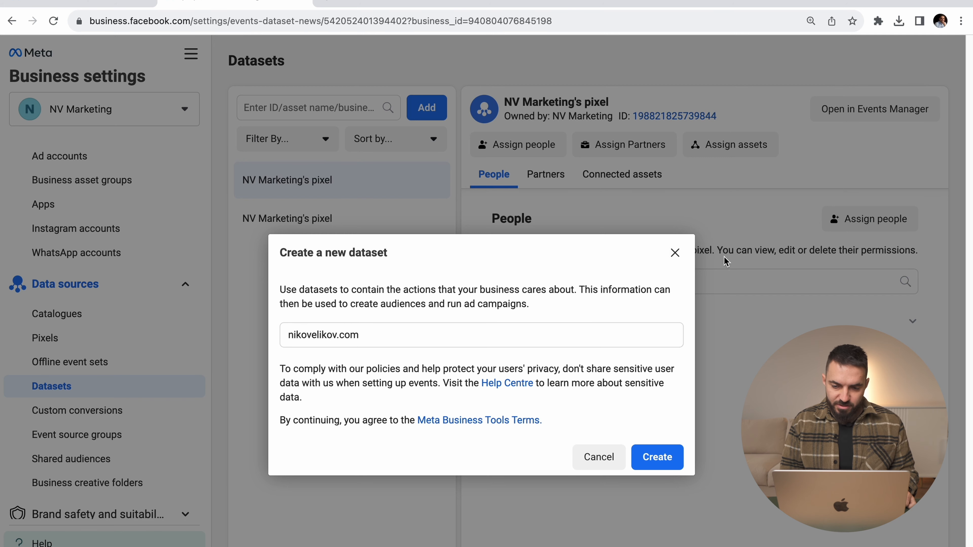
click(590, 462)
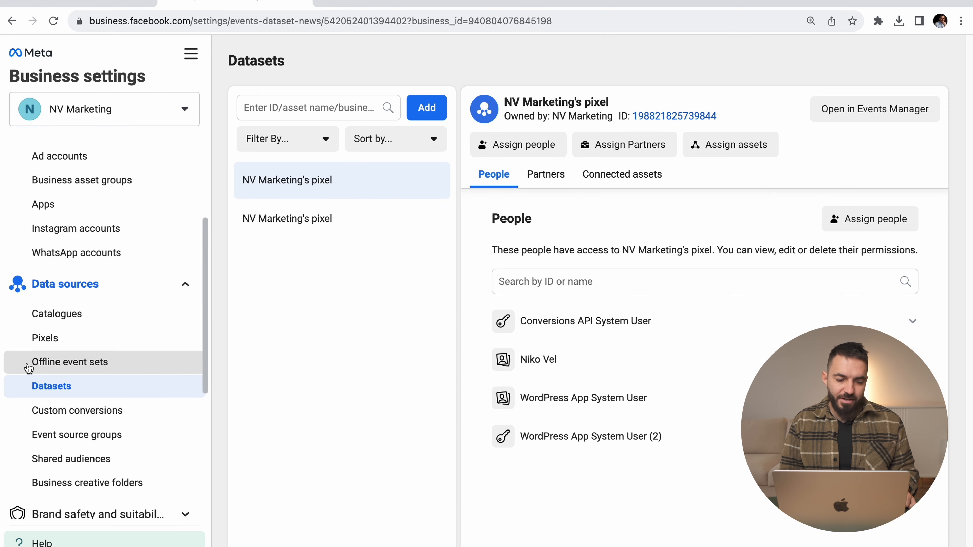
Step: Open the Domains settings in the Brand safety and suitability section of the business settings
scroll(28, 368, down, 7)
scroll(38, 351, up, 9)
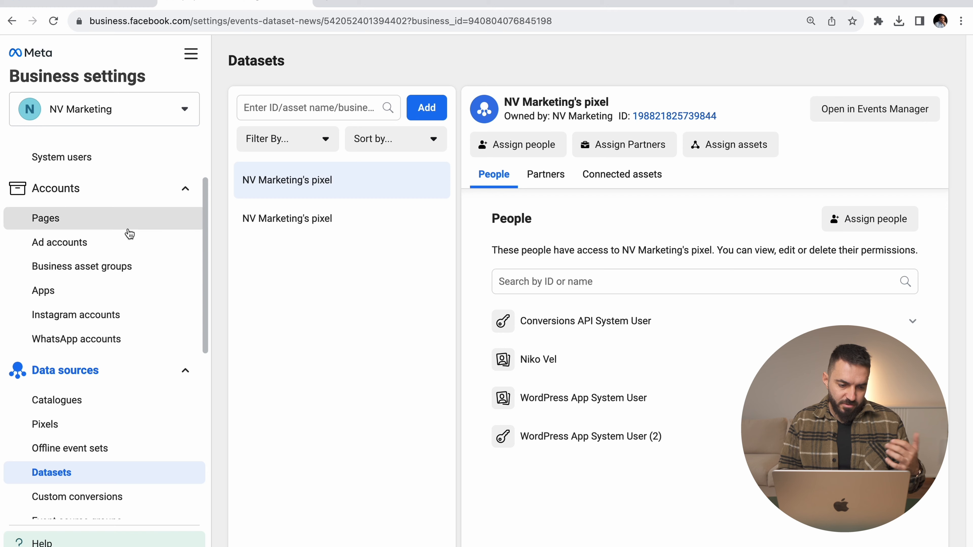
scroll(129, 234, down, 8)
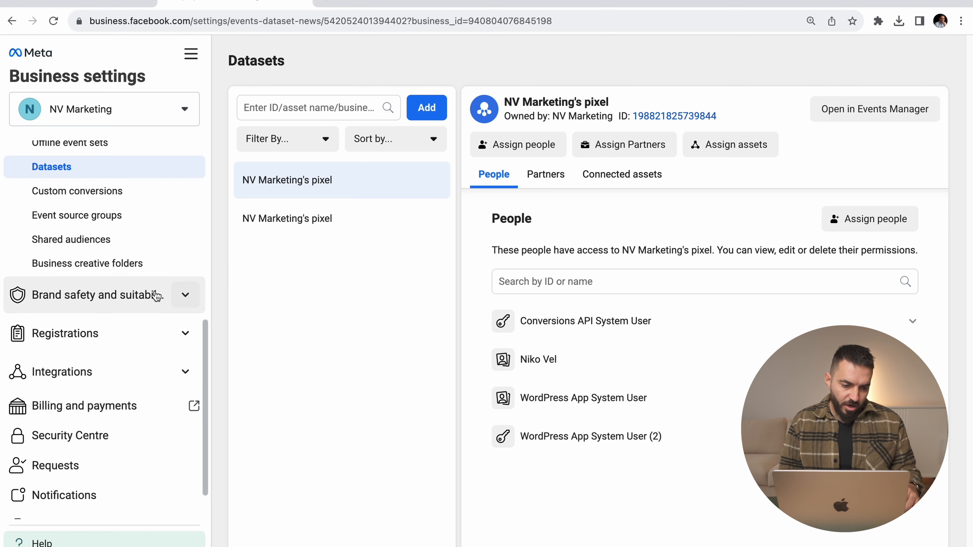
click(141, 305)
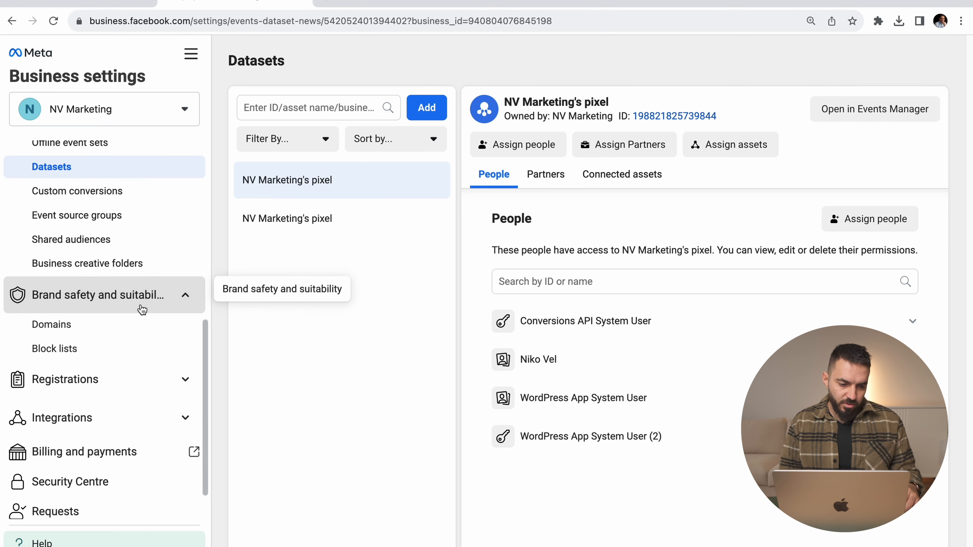
click(115, 322)
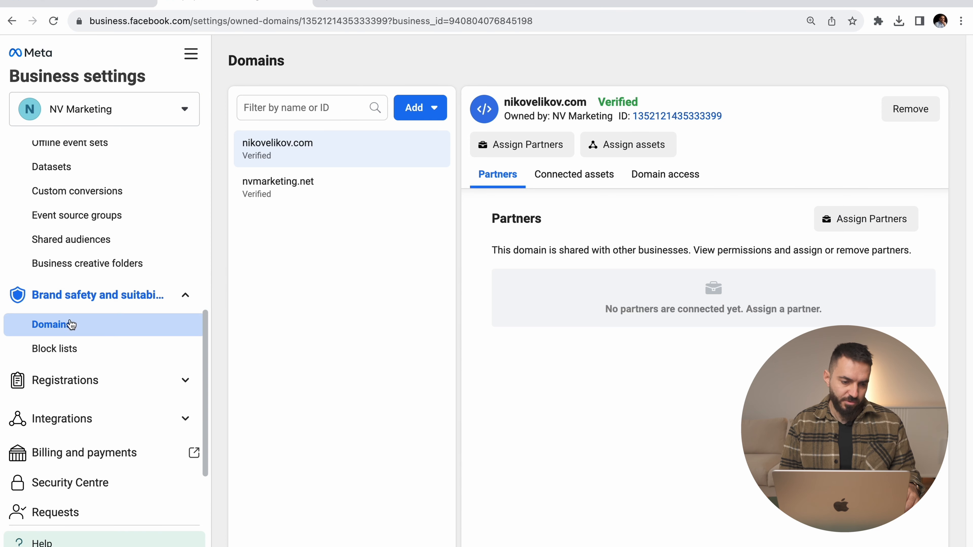
Step: Review the options for adding a domain and the form for creating a new one, and close it without adding any
click(432, 112)
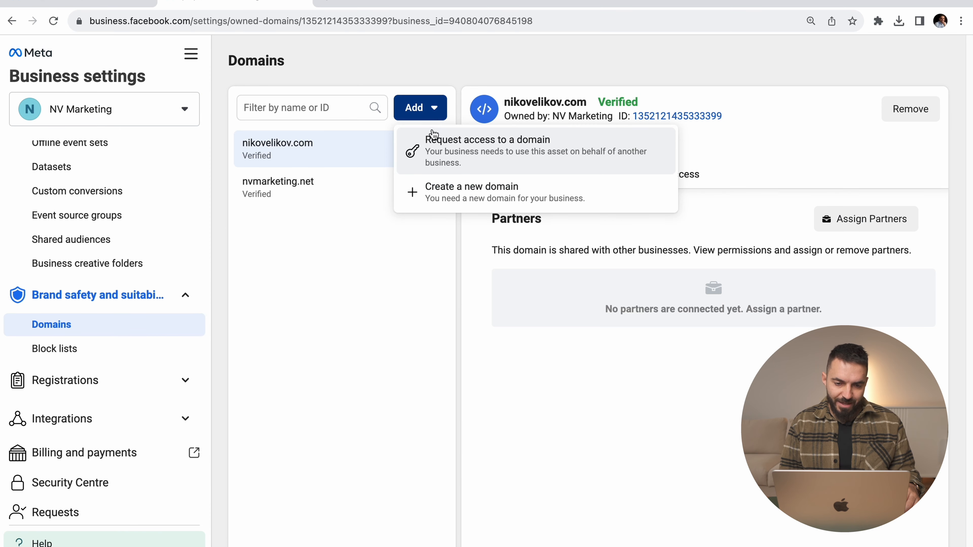
click(450, 194)
click(413, 276)
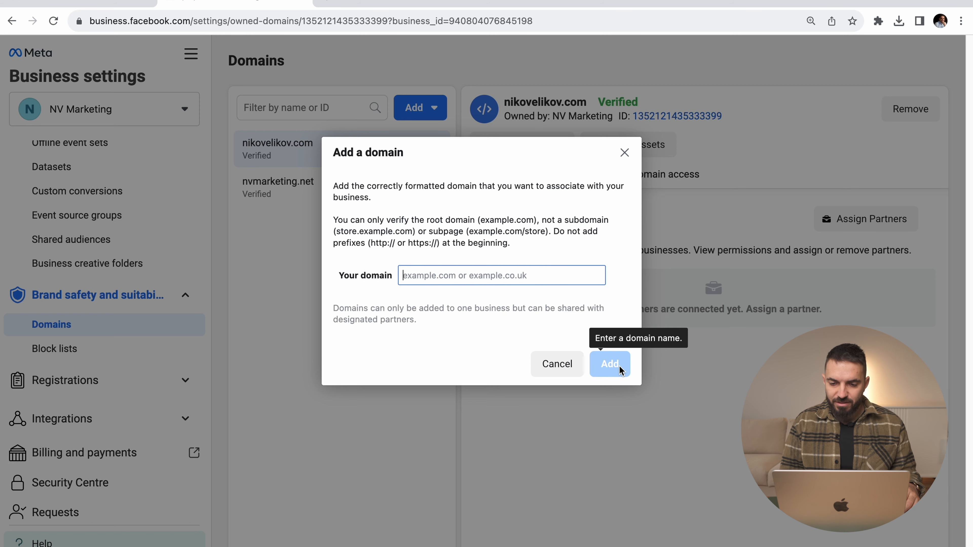
click(624, 153)
drag(516, 259, 795, 266)
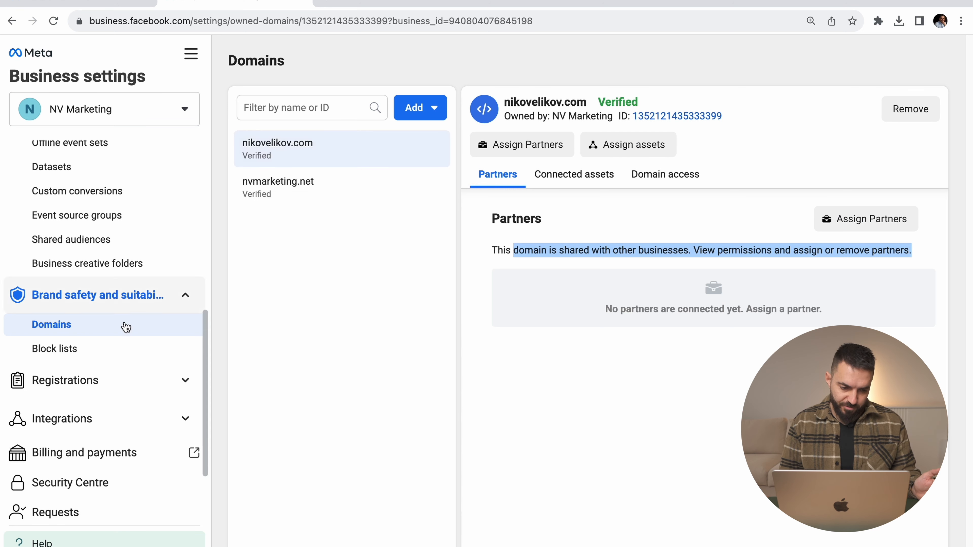
Step: Review the Business info page, including the business details, verification status, business history and ad account creation limit
scroll(115, 337, up, 3)
scroll(116, 286, down, 5)
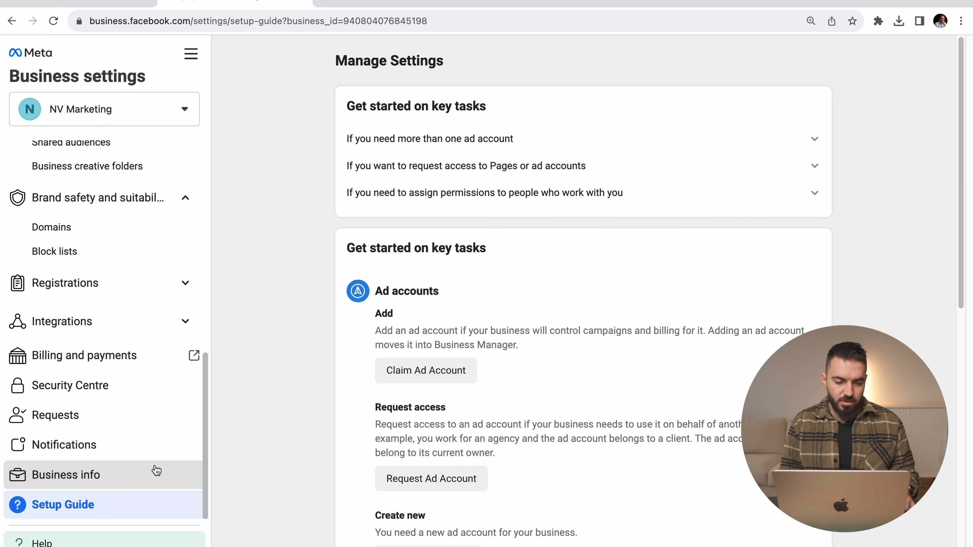
click(156, 471)
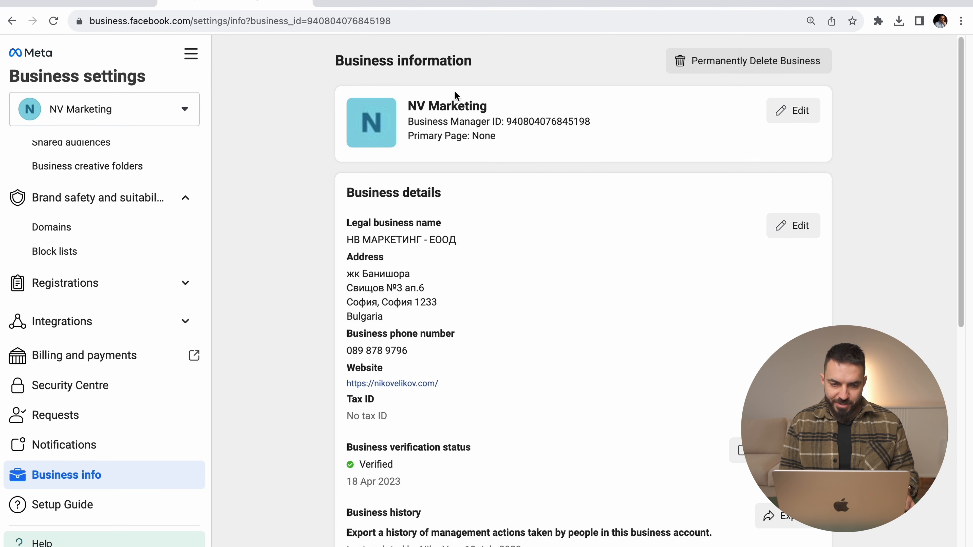
scroll(445, 372, down, 5)
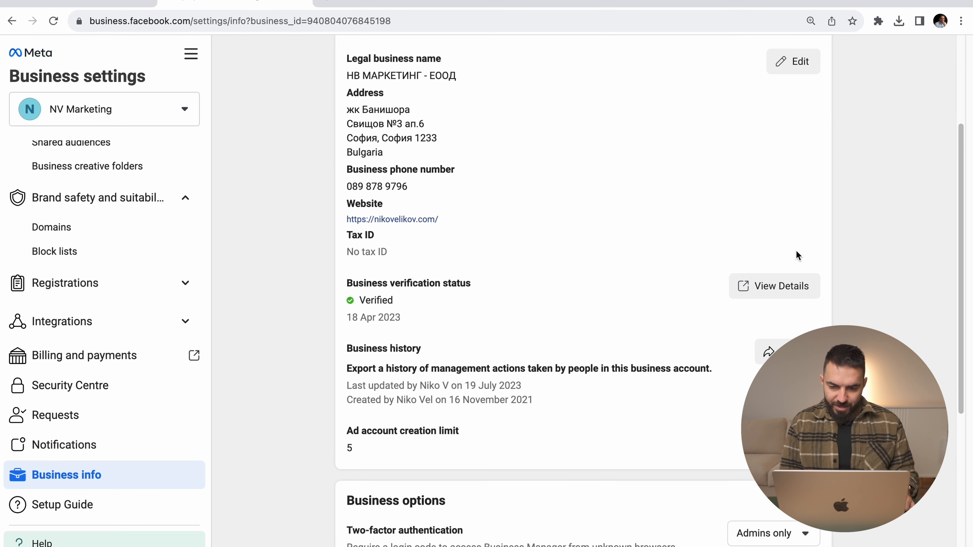
scroll(309, 299, up, 2)
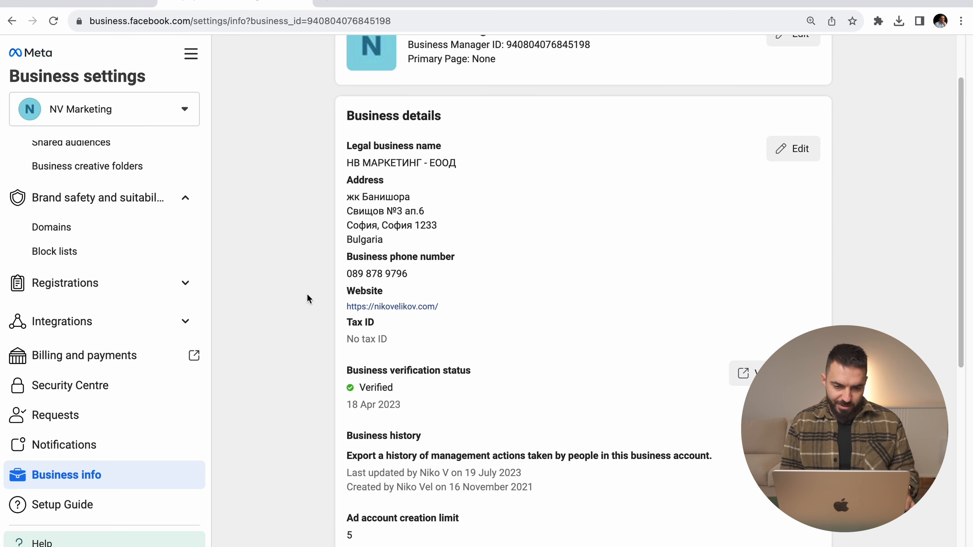
scroll(309, 298, up, 1)
scroll(463, 358, down, 3)
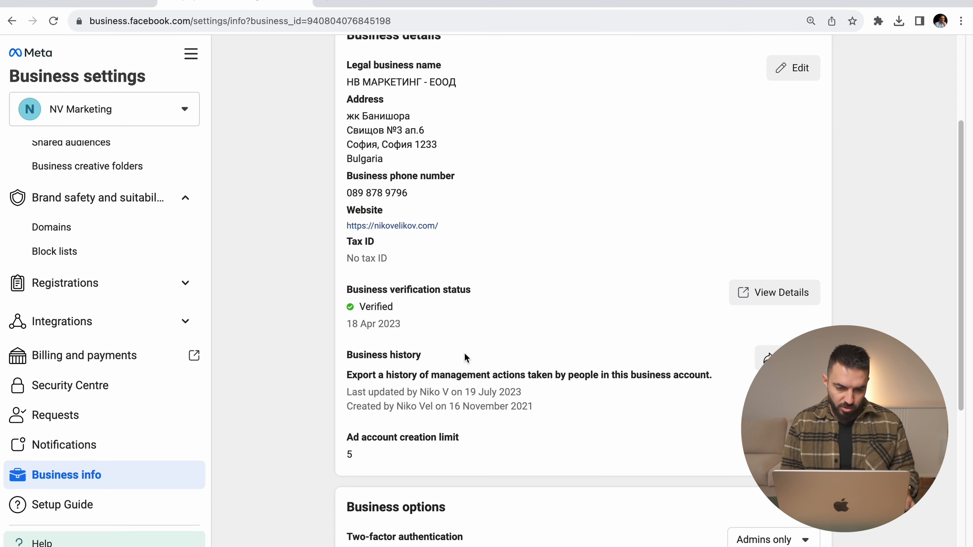
scroll(519, 306, up, 4)
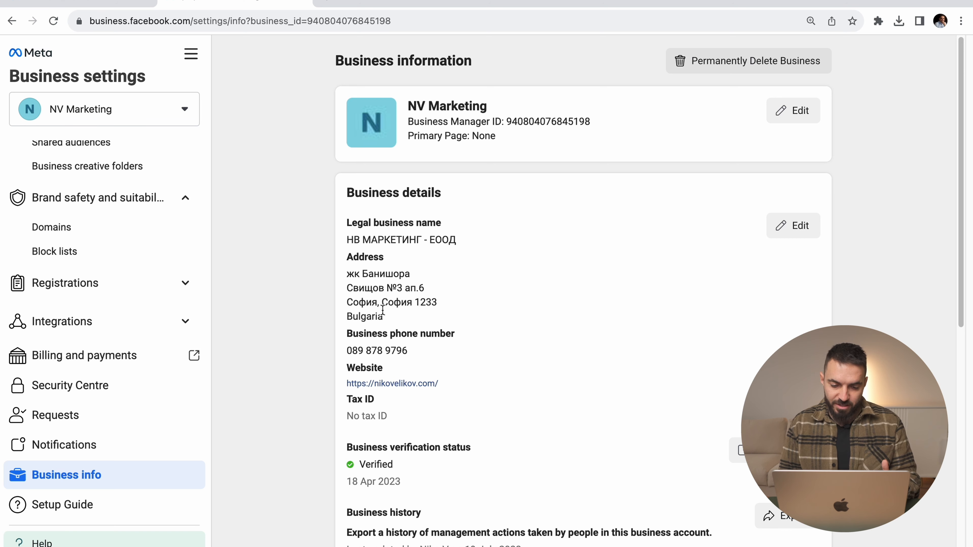
scroll(419, 283, up, 1)
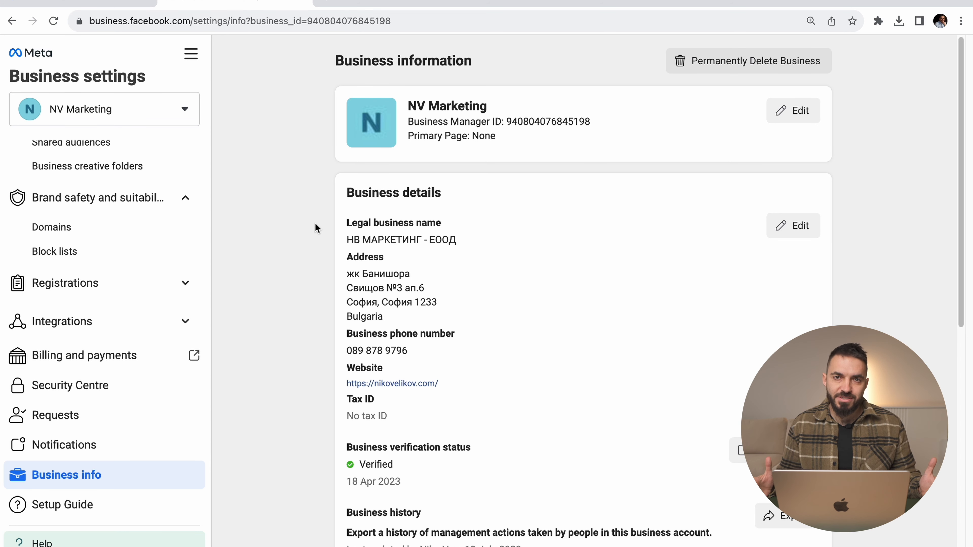
Step: Switch to Ads Manager and look through the list of campaigns in the nvmarketing ad account
click(193, 62)
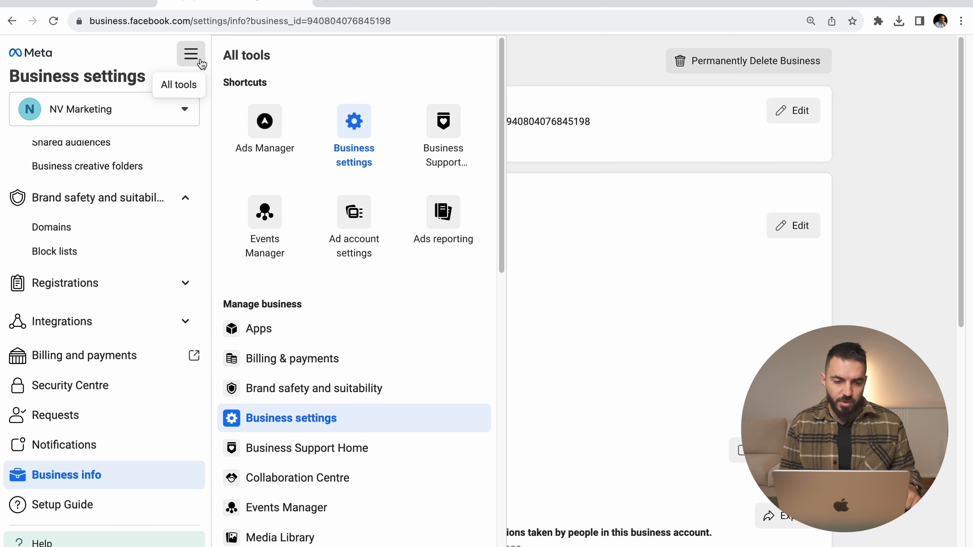
click(267, 149)
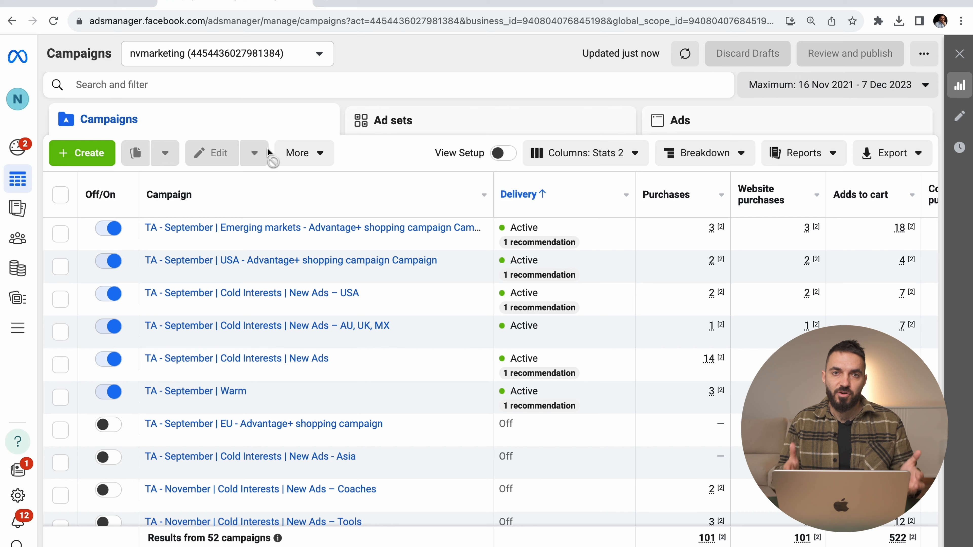
scroll(481, 360, down, 15)
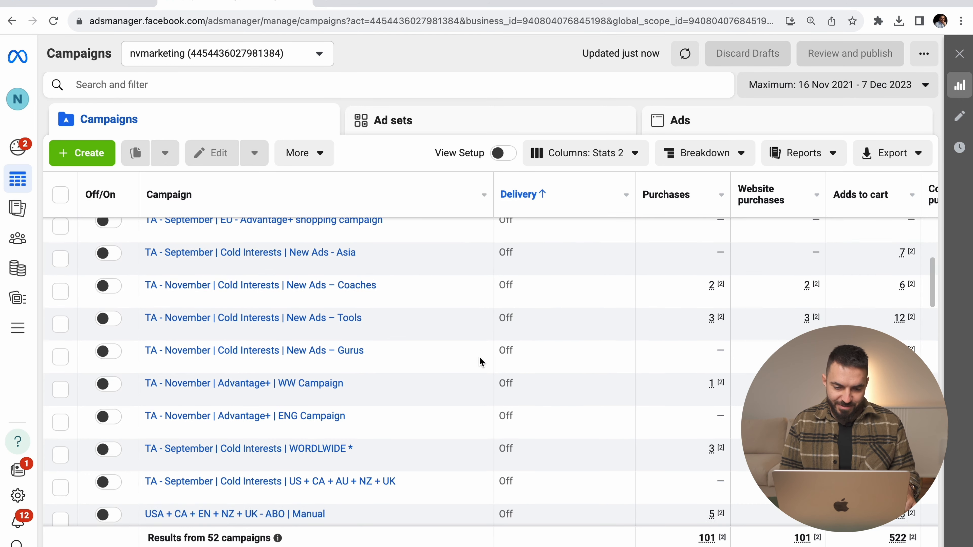
scroll(480, 360, up, 10)
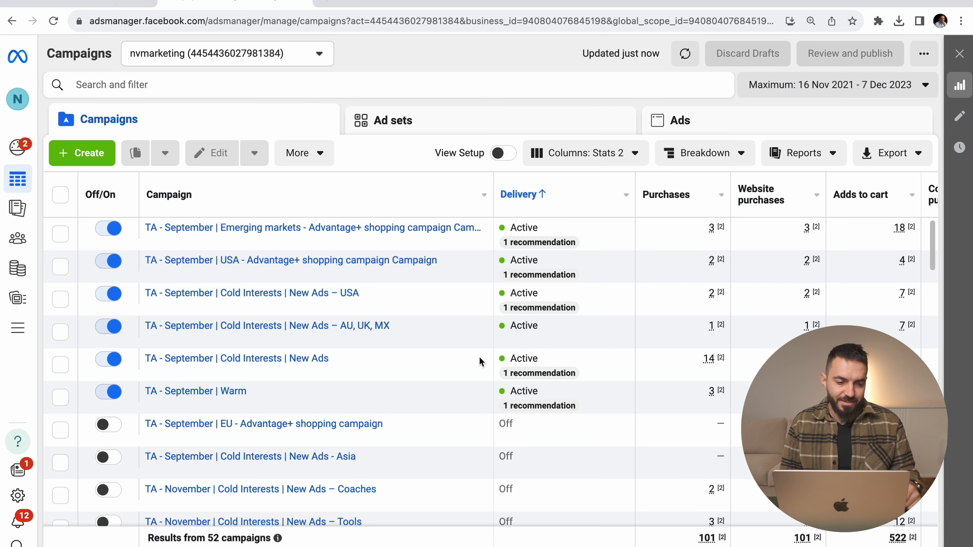
Step: Open the Audiences page of Ads Manager and review which audience types can be created, without creating one
mouse_move(2, 155)
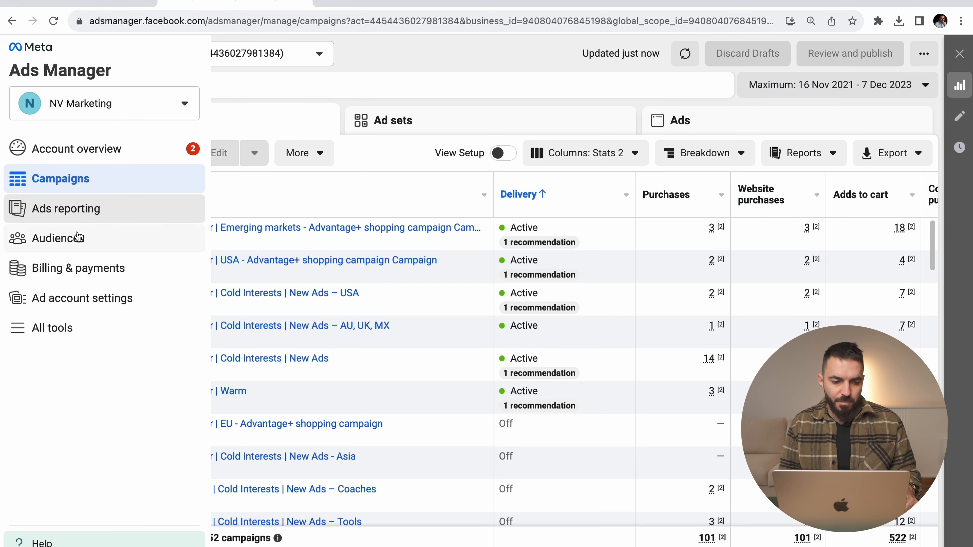
click(71, 327)
click(72, 328)
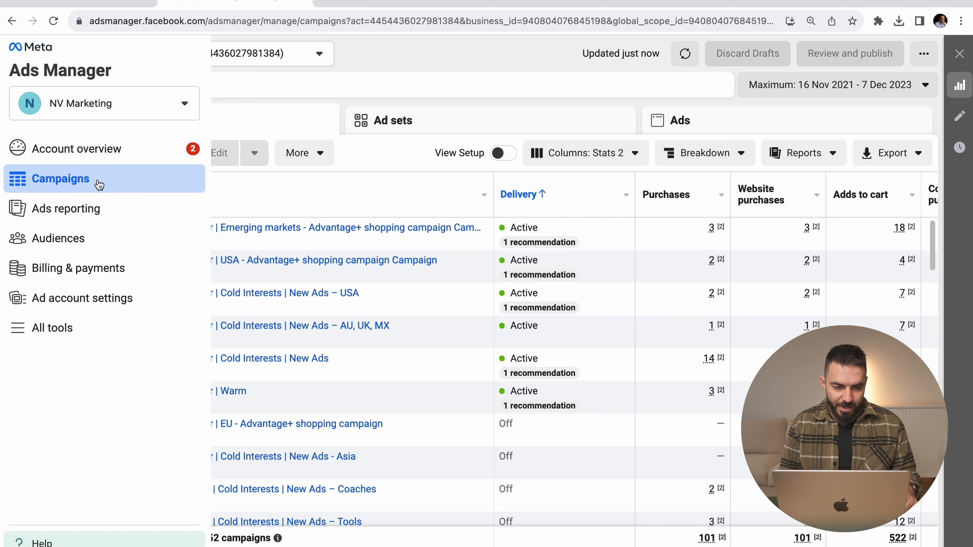
click(53, 251)
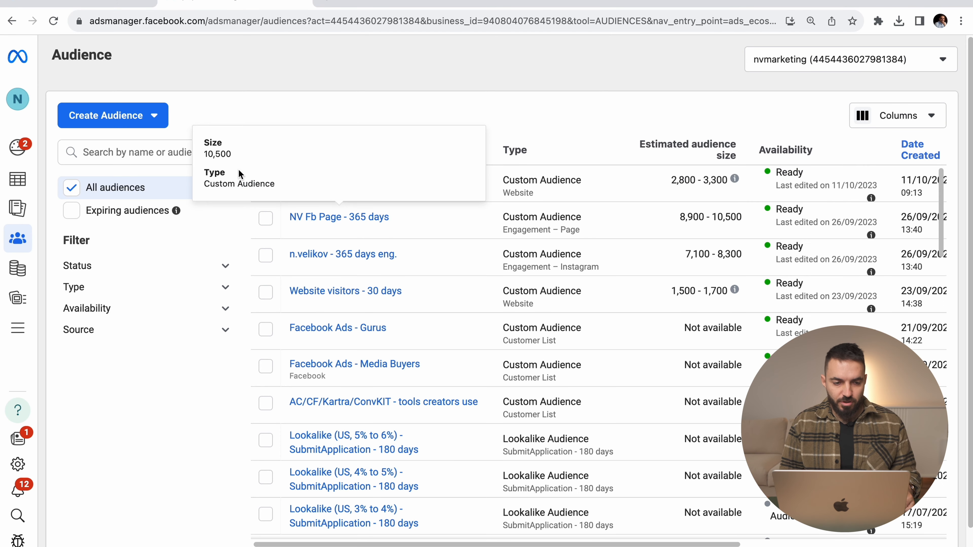
click(142, 122)
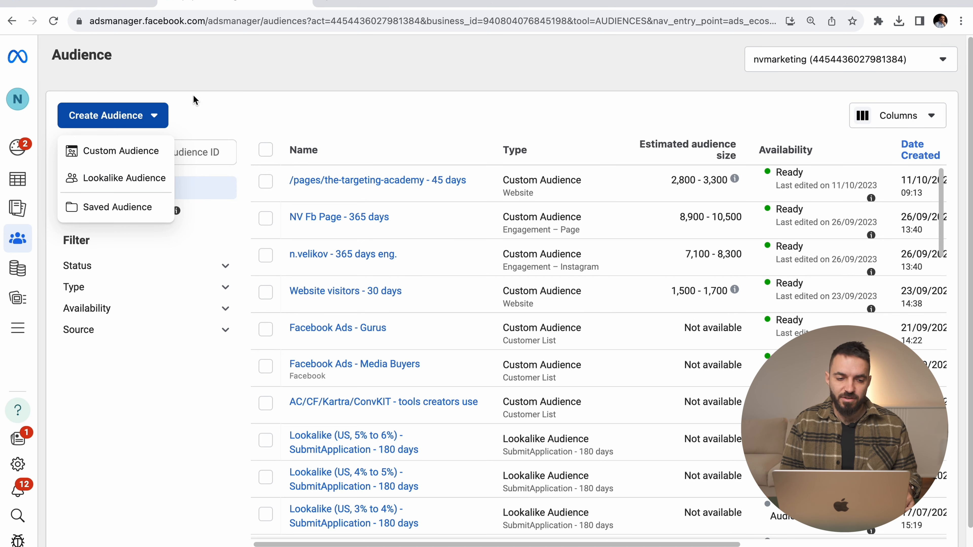
click(371, 142)
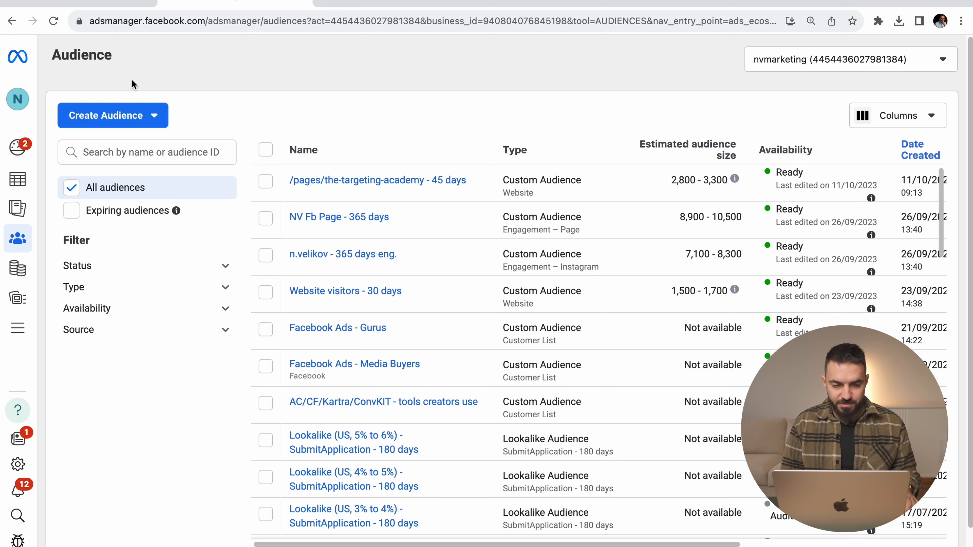
Step: Return from the Audiences page to the Campaigns page of the nvmarketing ad account
mouse_move(36, 289)
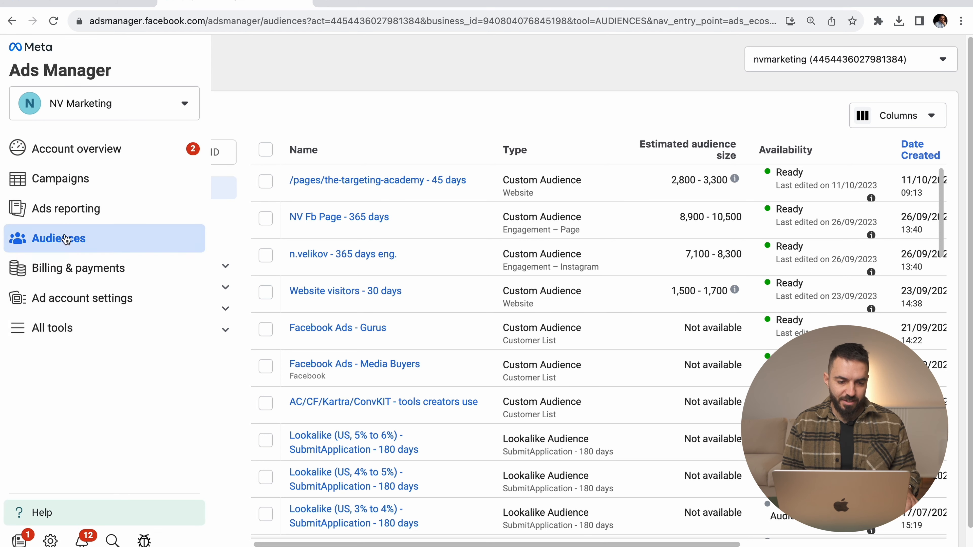
click(63, 187)
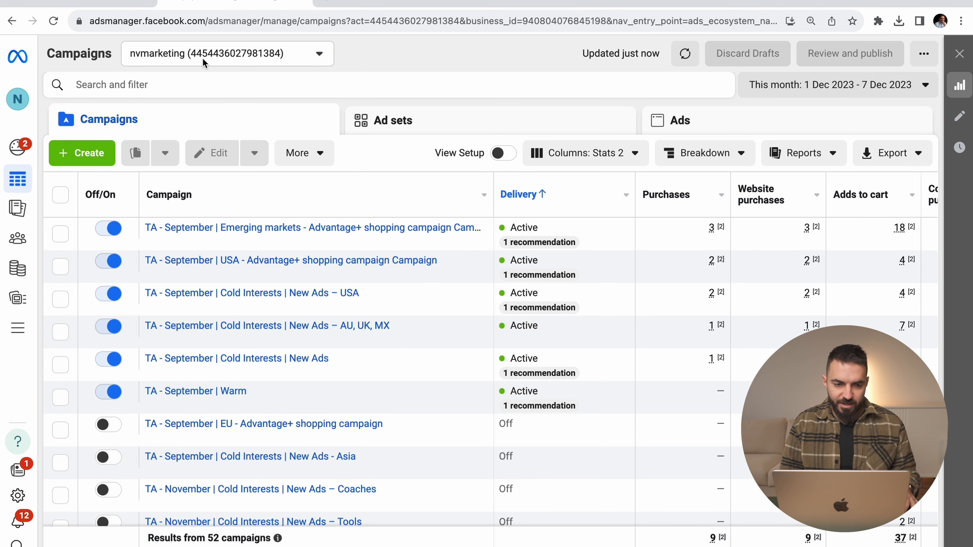
drag(50, 55, 98, 55)
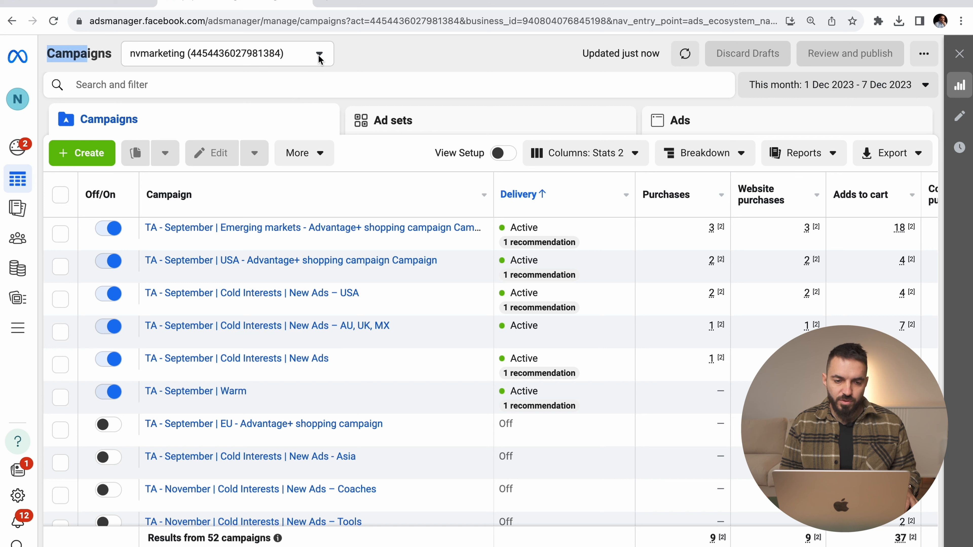
Step: Set the reporting date range of the campaigns table to 1 Nov 2023 - 30 Nov 2023
click(825, 91)
click(825, 90)
click(825, 90)
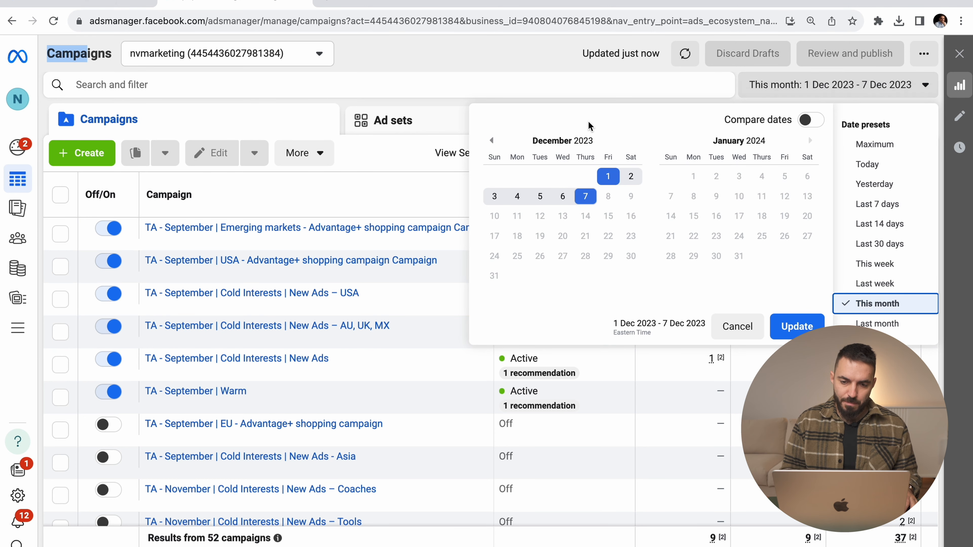
click(809, 121)
click(809, 122)
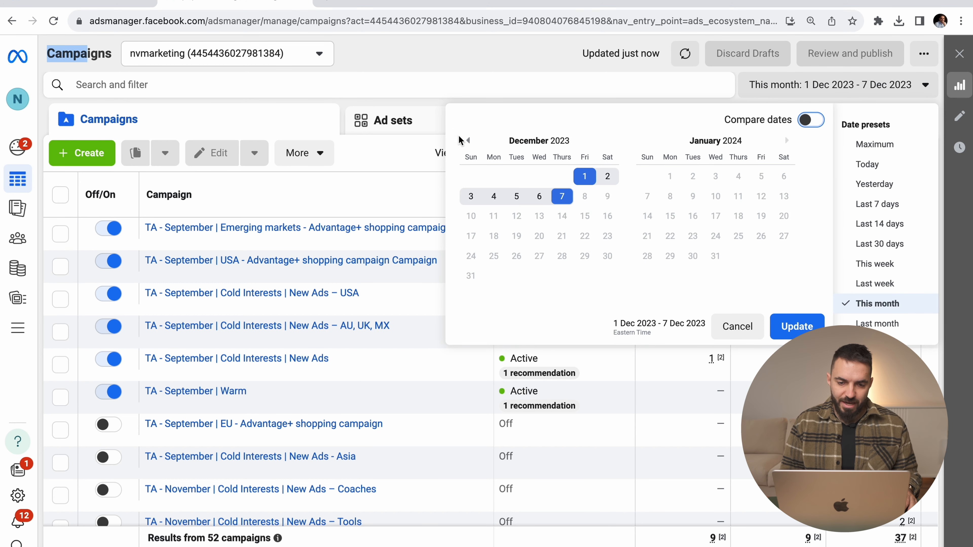
click(468, 140)
click(539, 177)
click(561, 256)
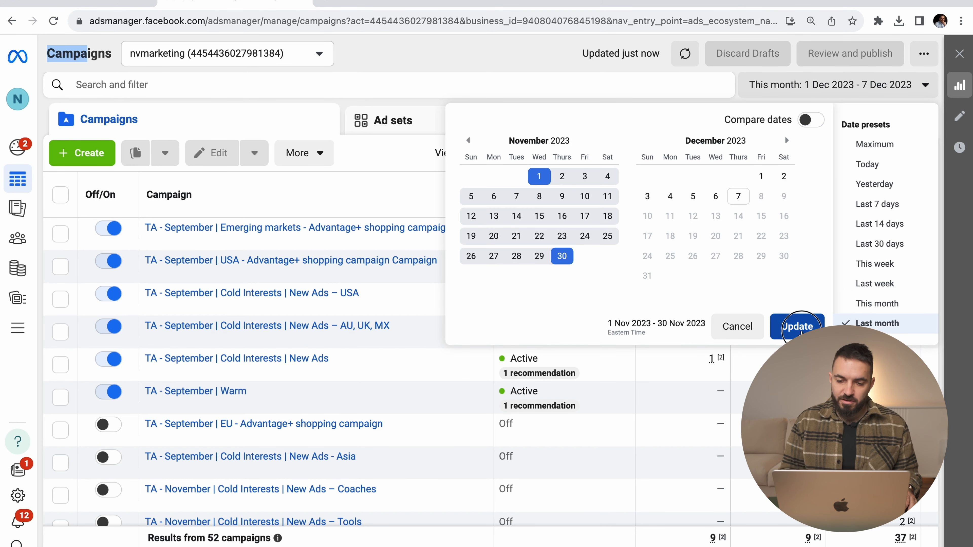
click(797, 326)
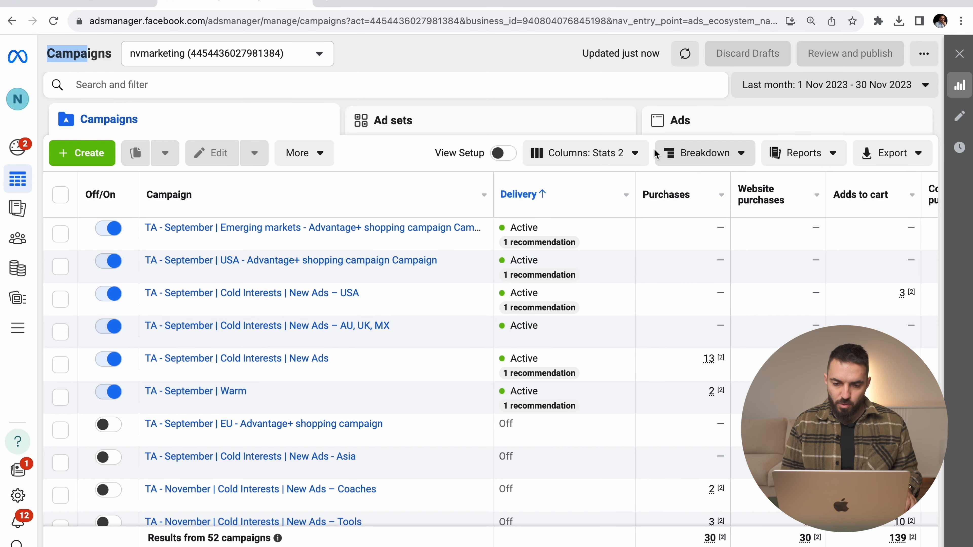
Step: Look through the breakdown options and the full list of recently used column presets for the campaigns table, leaving both unchanged
click(703, 153)
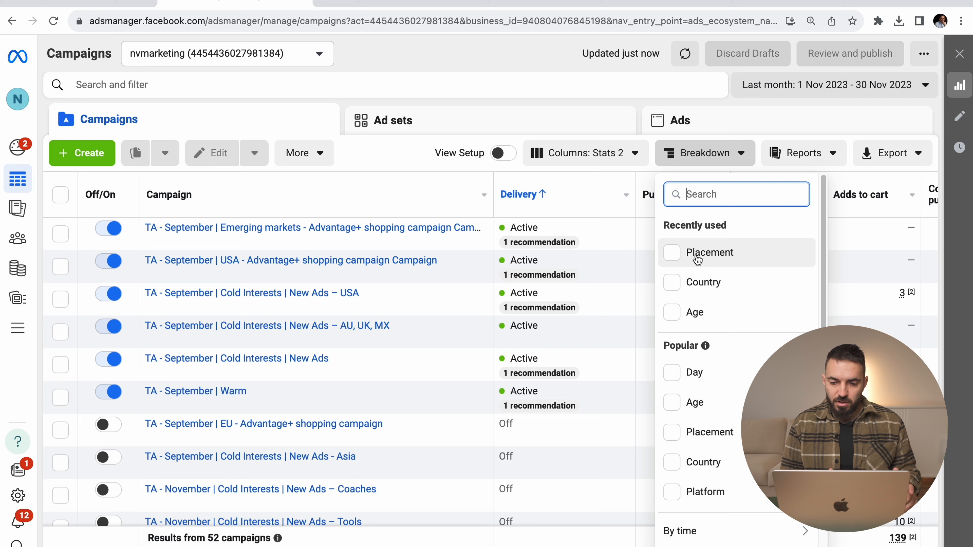
scroll(697, 386, down, 3)
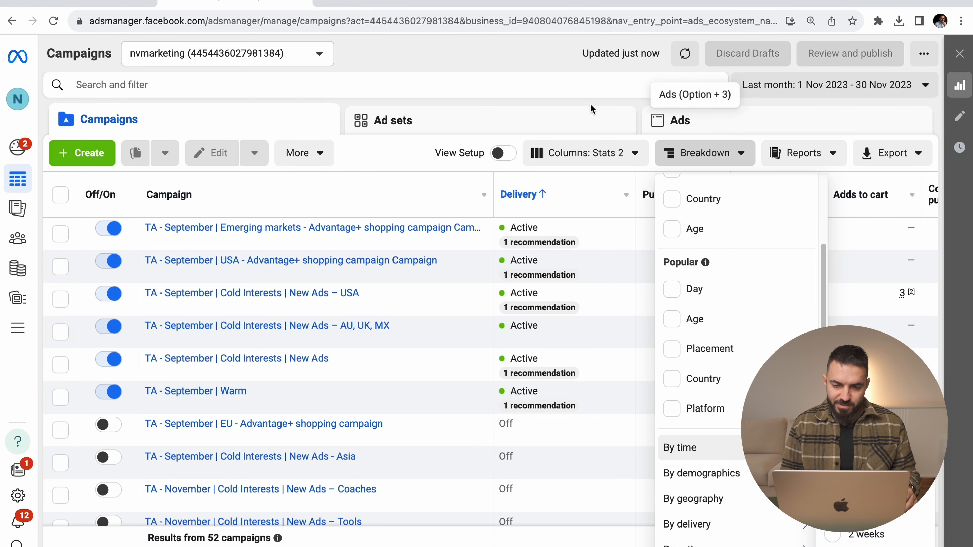
click(583, 153)
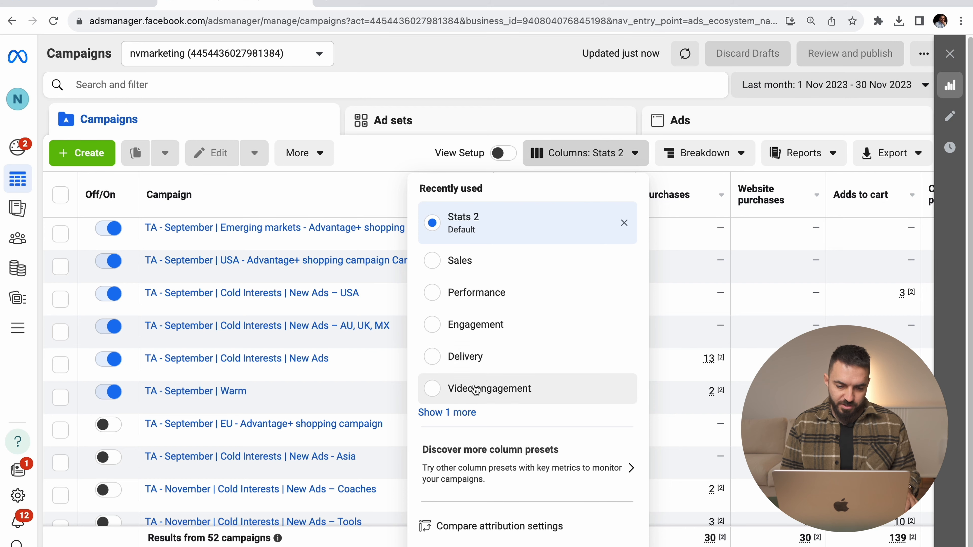
click(459, 412)
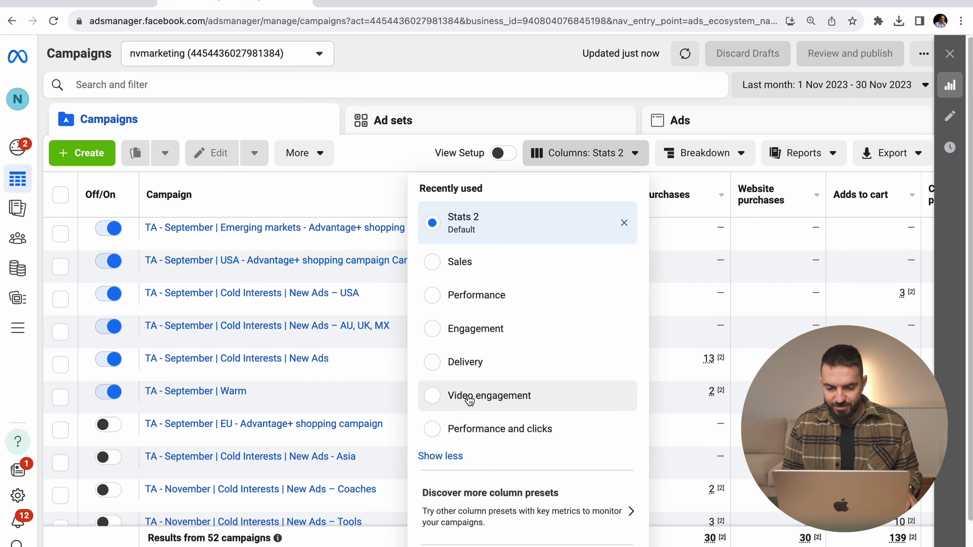
mouse_move(468, 400)
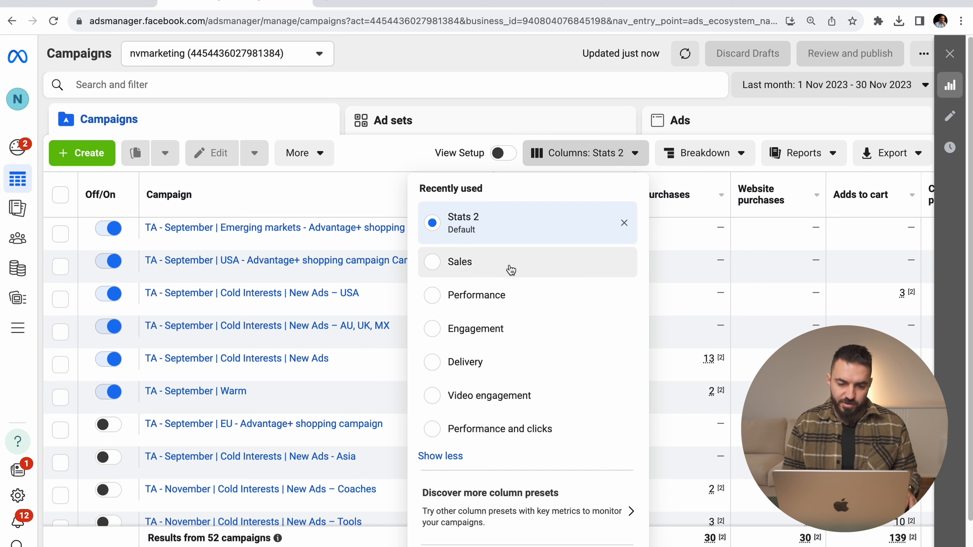
mouse_move(499, 357)
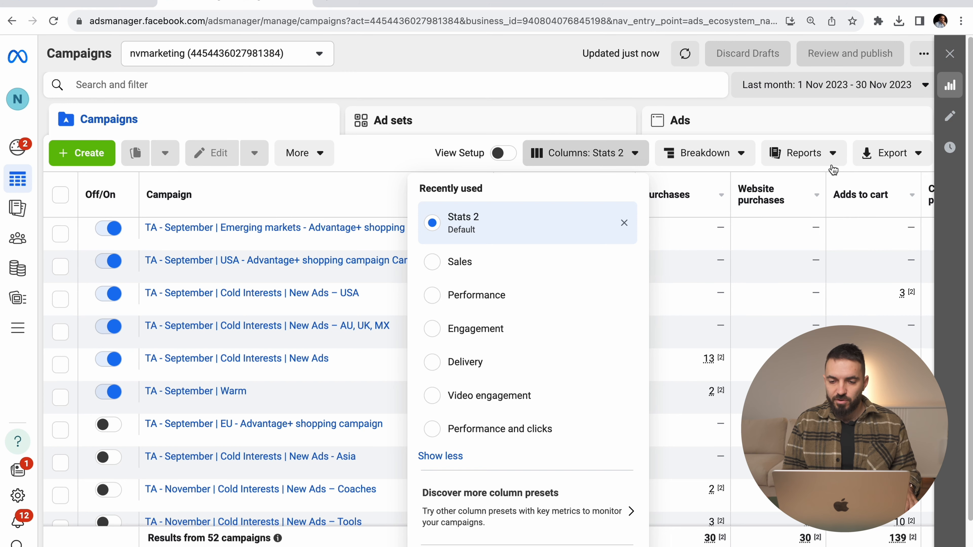
Step: Look at the Ads Reporting options for the campaigns table without creating a report
click(818, 153)
click(820, 155)
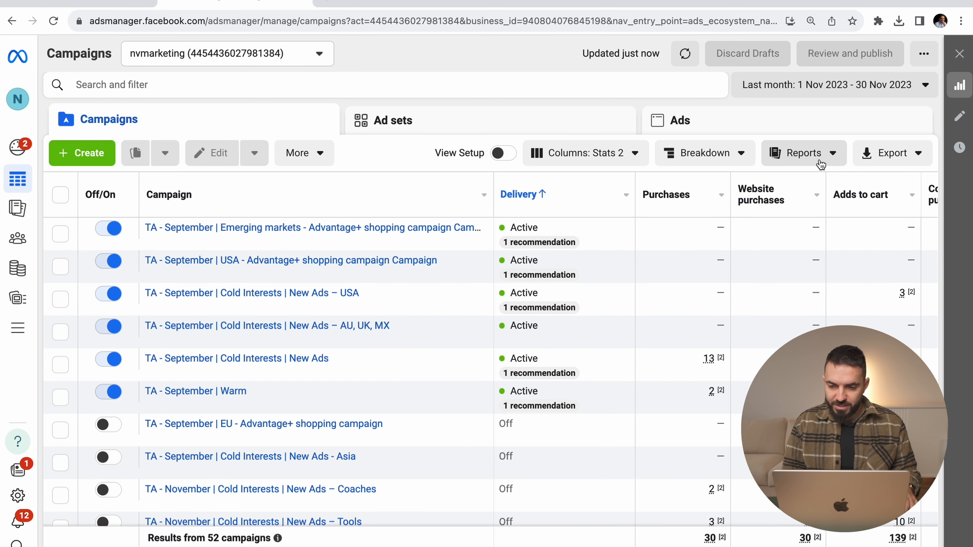
click(819, 161)
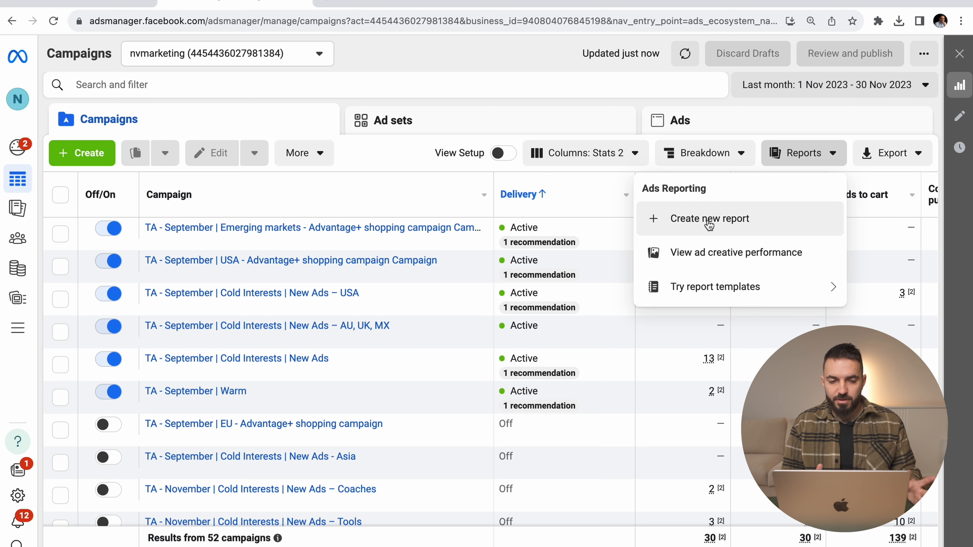
click(407, 56)
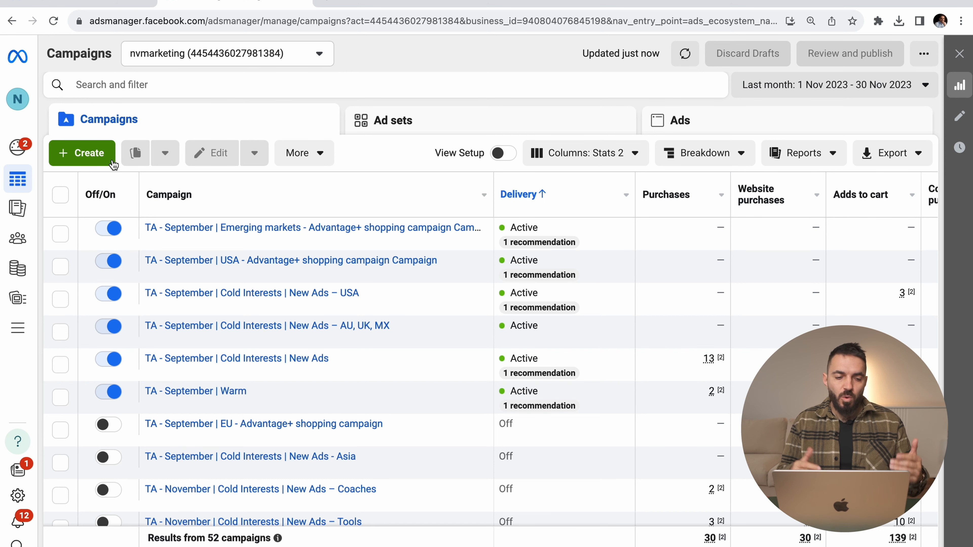
Step: Switch to Events Manager and open the overview of the NV Marketing's pixel data source
click(24, 323)
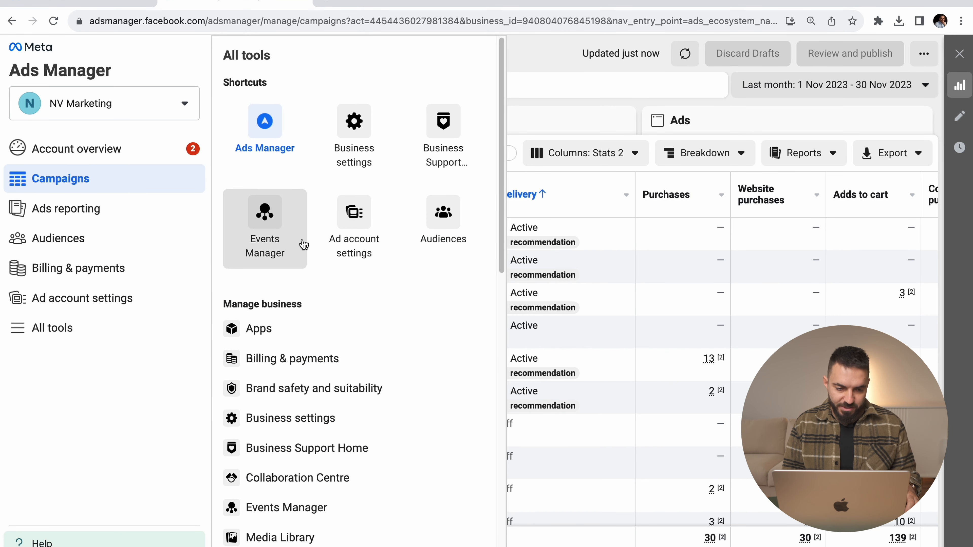
click(249, 245)
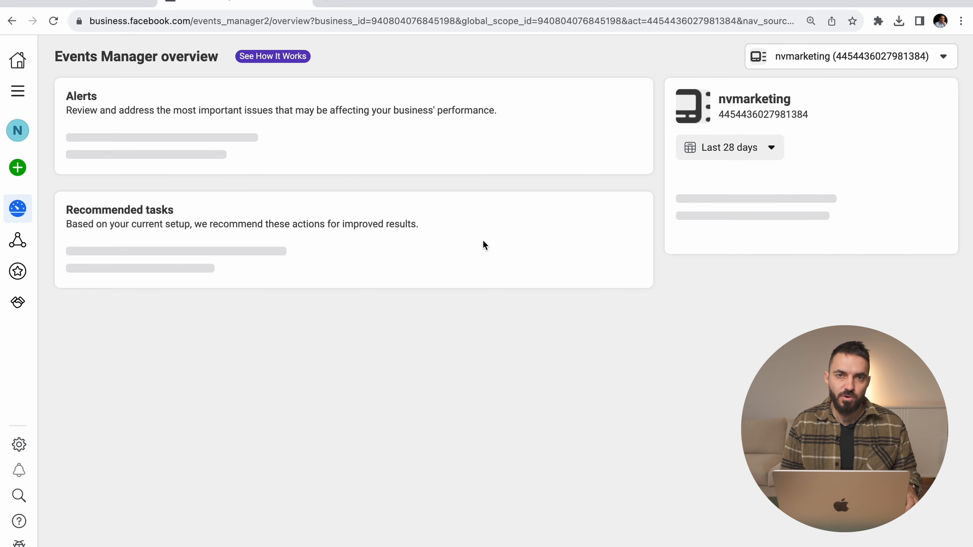
click(719, 178)
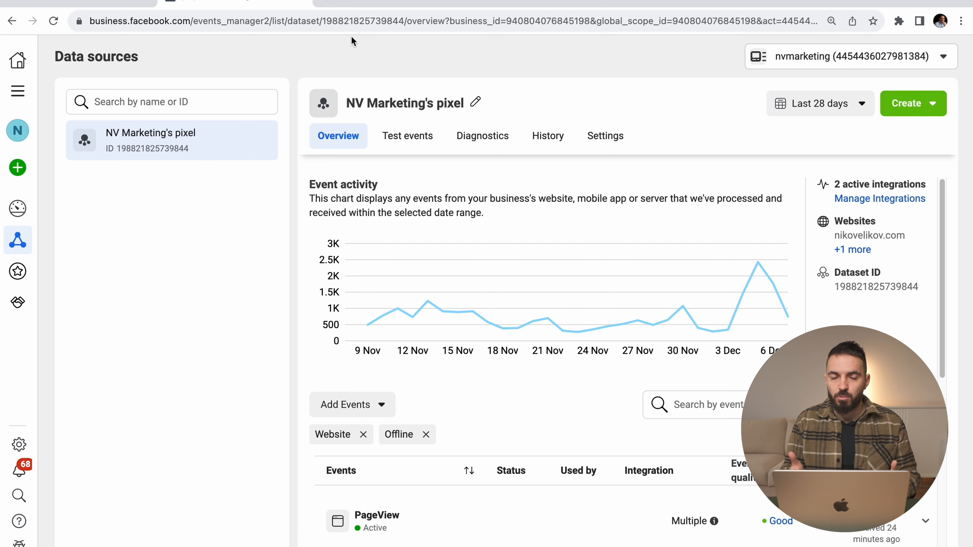
Step: Search Google in a new browser tab for "integrate the facebook pixel with clickfunnels"
click(334, 4)
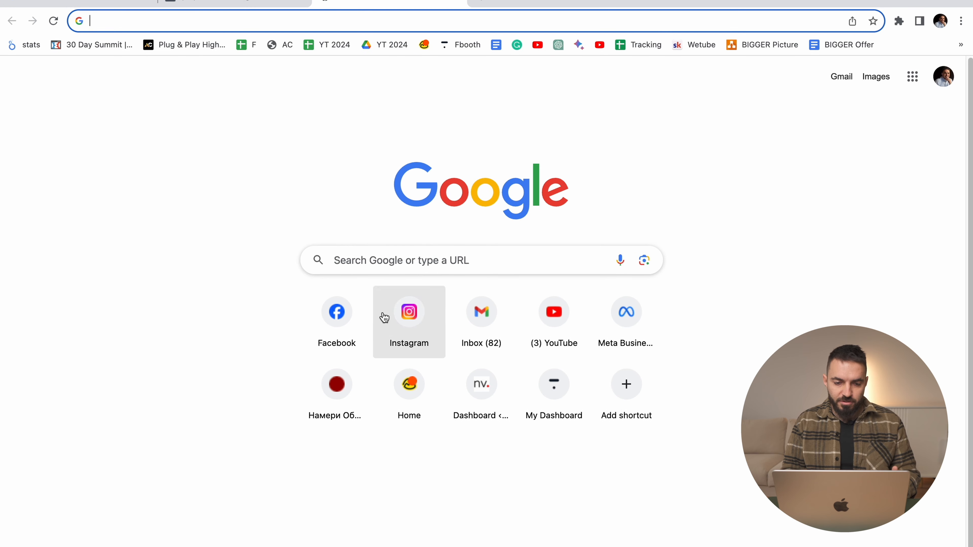
click(356, 259)
text(integrate )
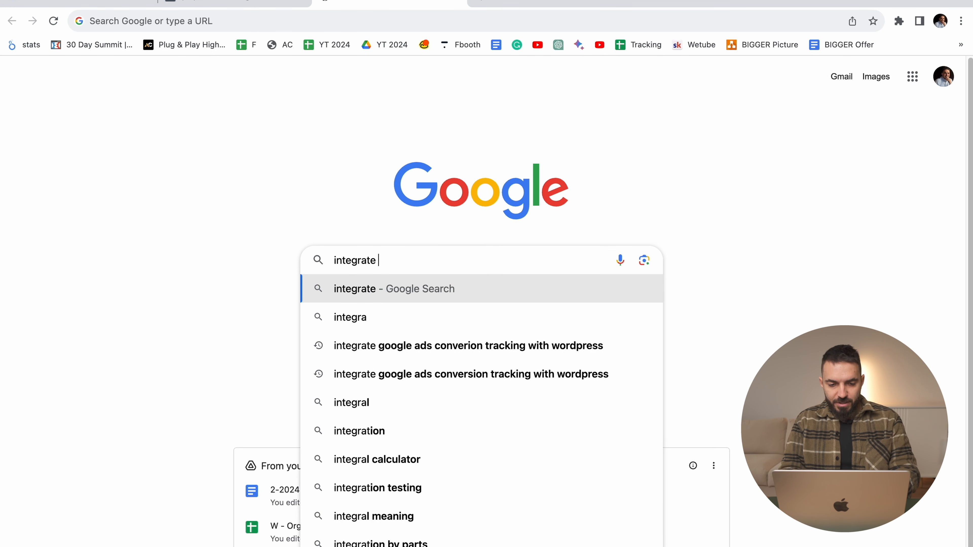
text(the facebook pi)
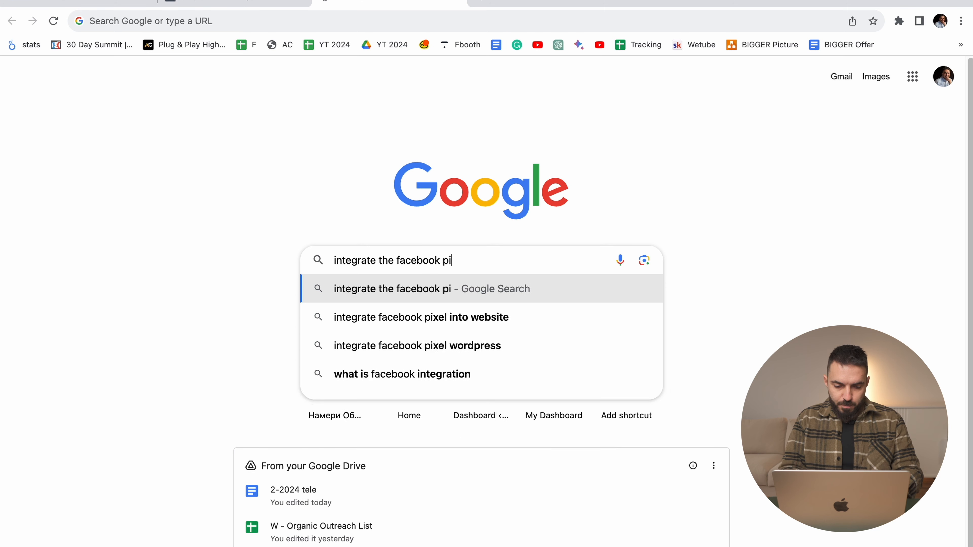
text(xel with)
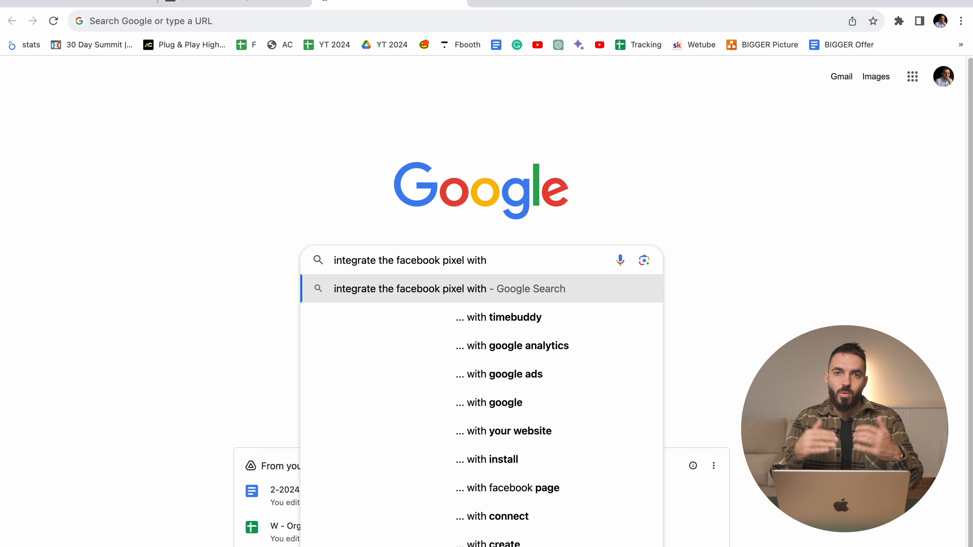
text(clickfunnels)
key(Return)
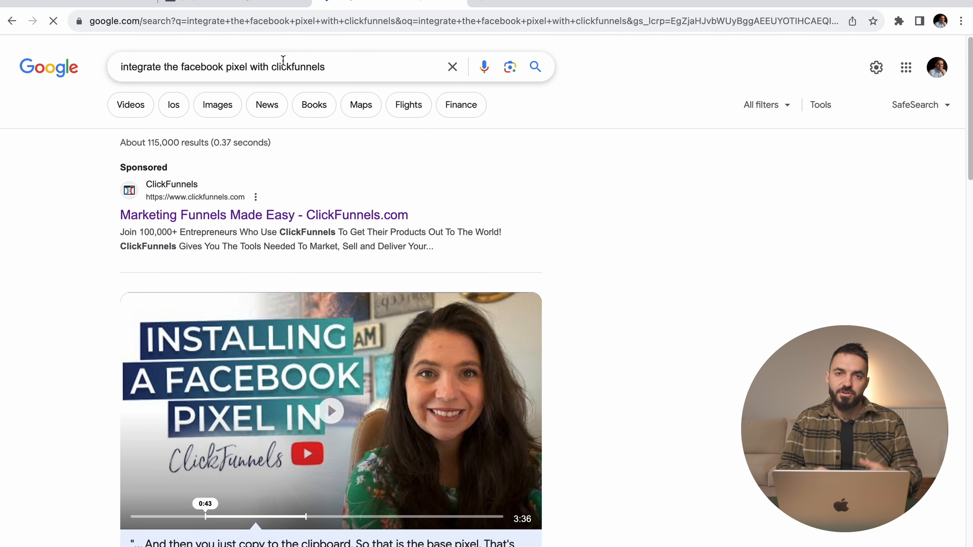
Step: Remove the word "clickfunnels" from the end of the Google search query
double_click(283, 61)
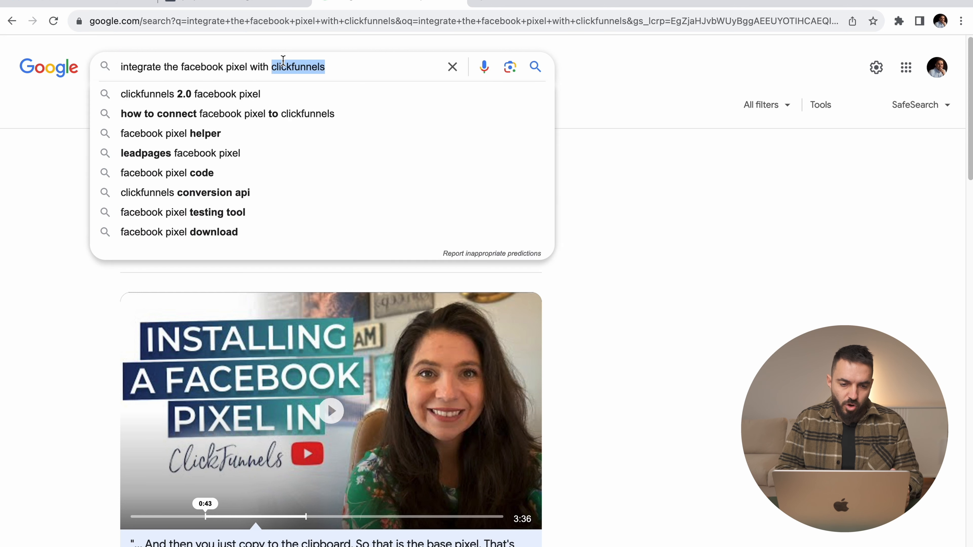
key(BackSpace)
key(BackSpace)
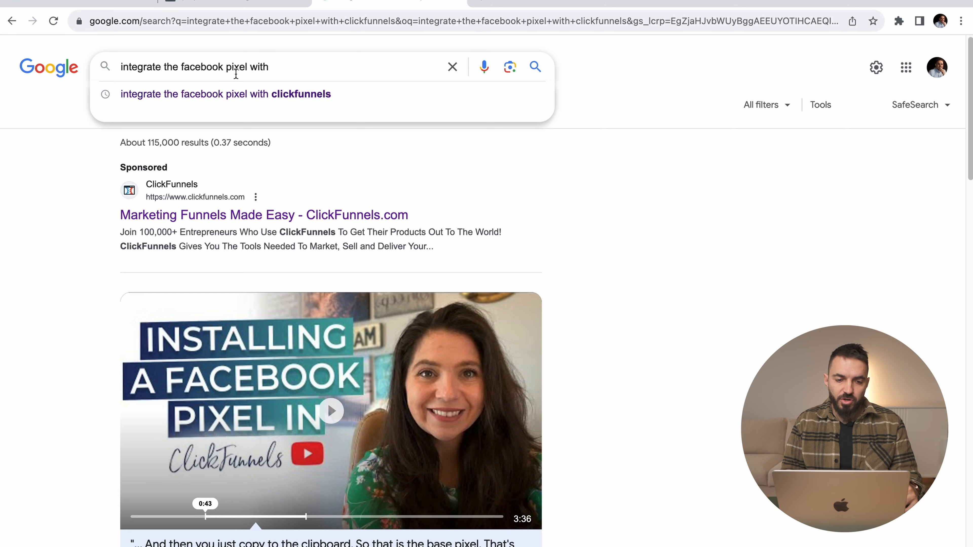
Step: Return to Events Manager and review the list of events tracked by NV Marketing's pixel
click(263, 2)
scroll(569, 497, down, 10)
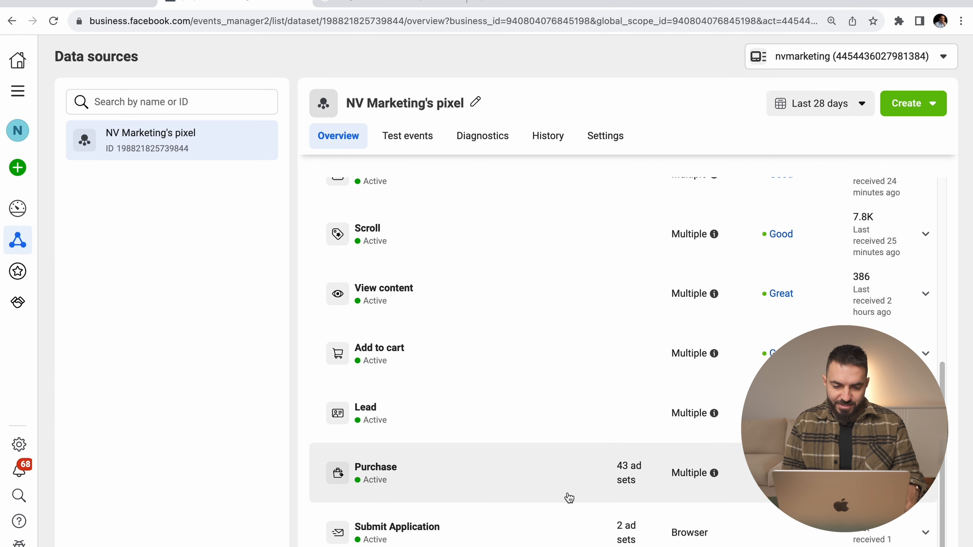
scroll(395, 218, up, 3)
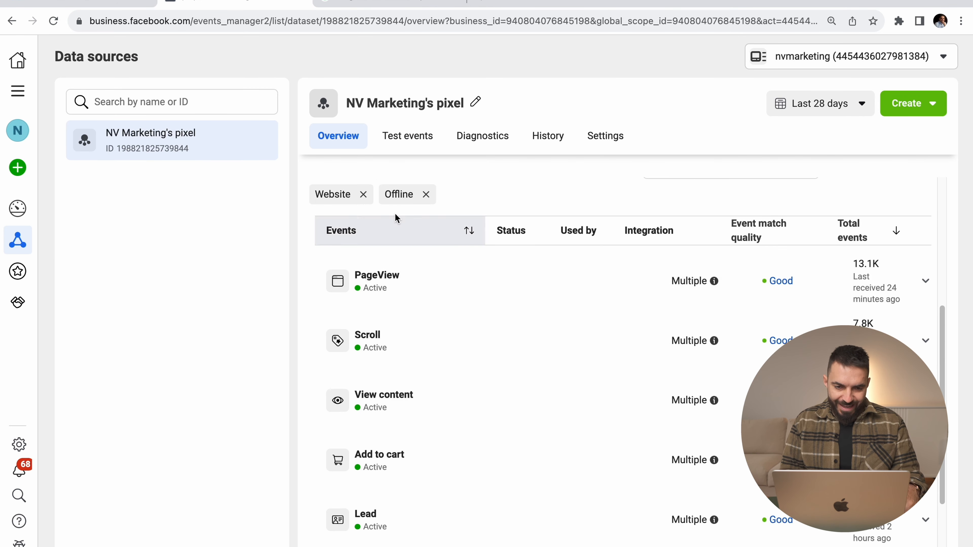
scroll(373, 499, down, 3)
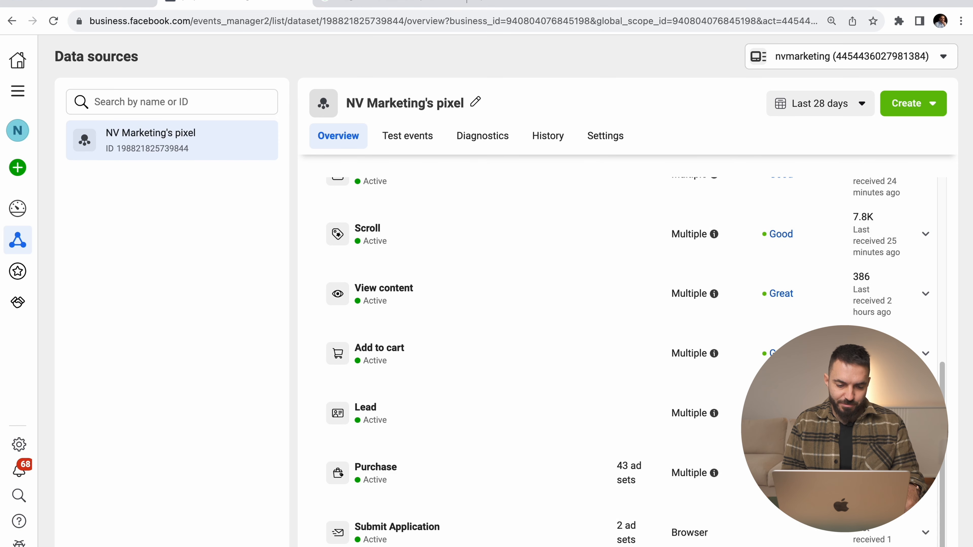
scroll(387, 320, up, 2)
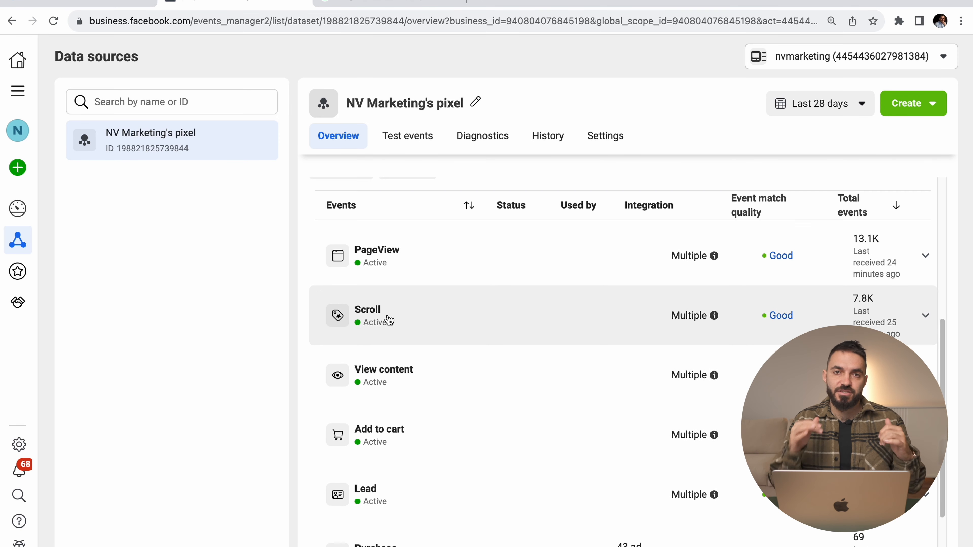
Step: Switch to the Google search and insert "custome events" before "with" in the query
click(366, 3)
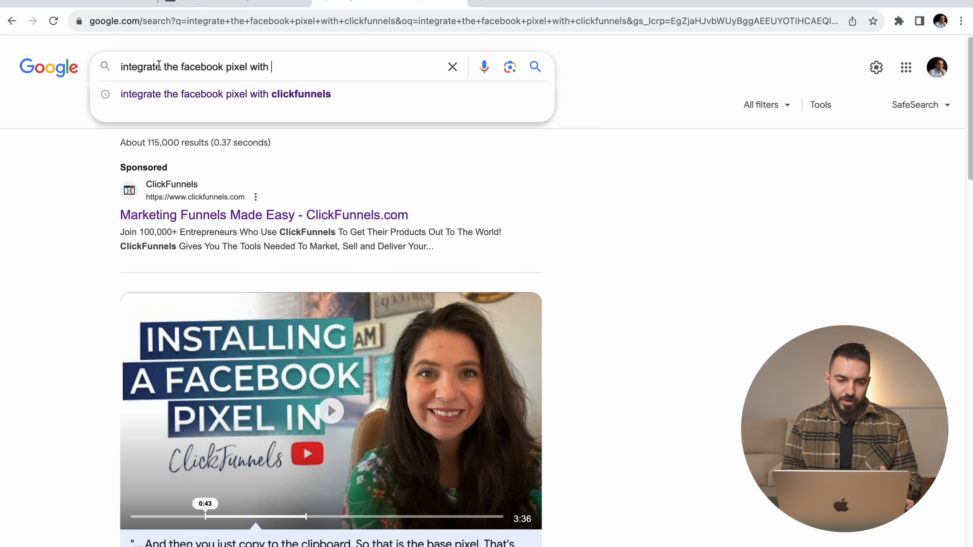
click(252, 68)
text(custome events)
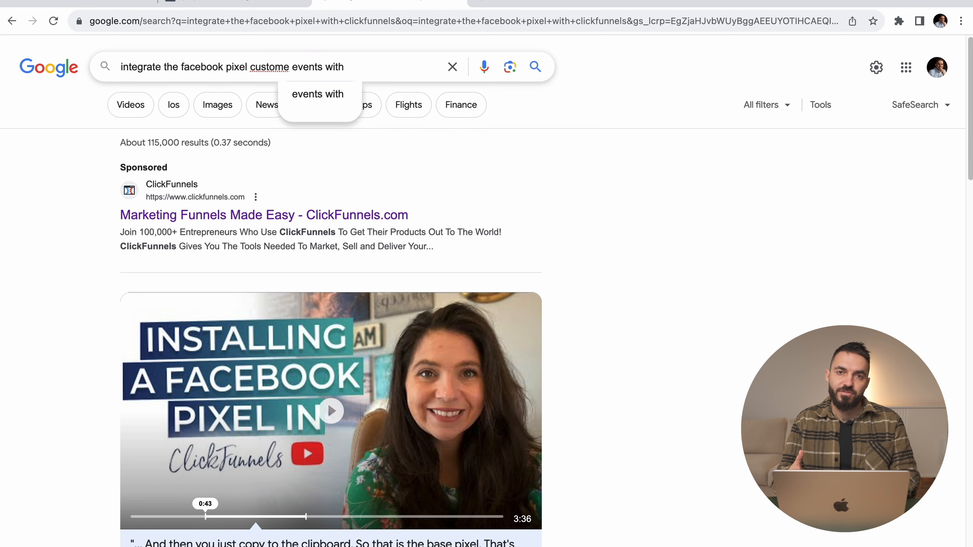
Step: Go back to Events Manager and re-examine the pixel's event activity and its events, down to Purchase
click(204, 4)
scroll(498, 364, up, 5)
scroll(523, 387, down, 6)
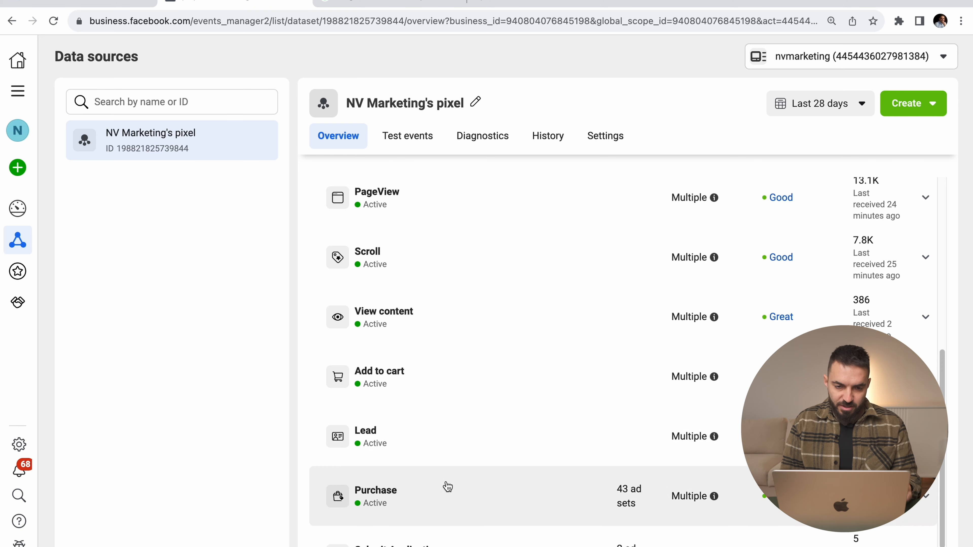
scroll(448, 487, up, 5)
Step: Switch to the Google tab and look through the results about integrating the Facebook pixel with ClickFunnels
click(380, 9)
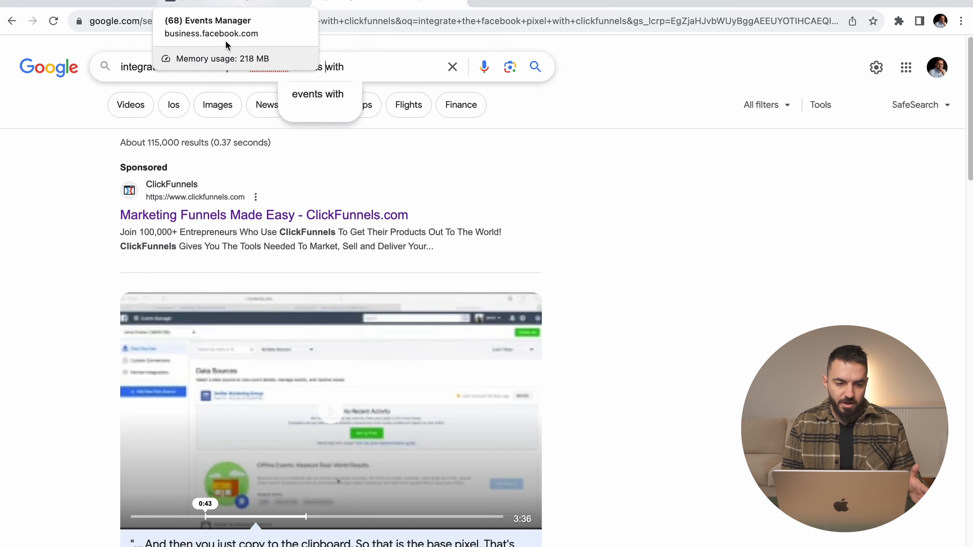
scroll(186, 221, down, 15)
scroll(186, 224, up, 15)
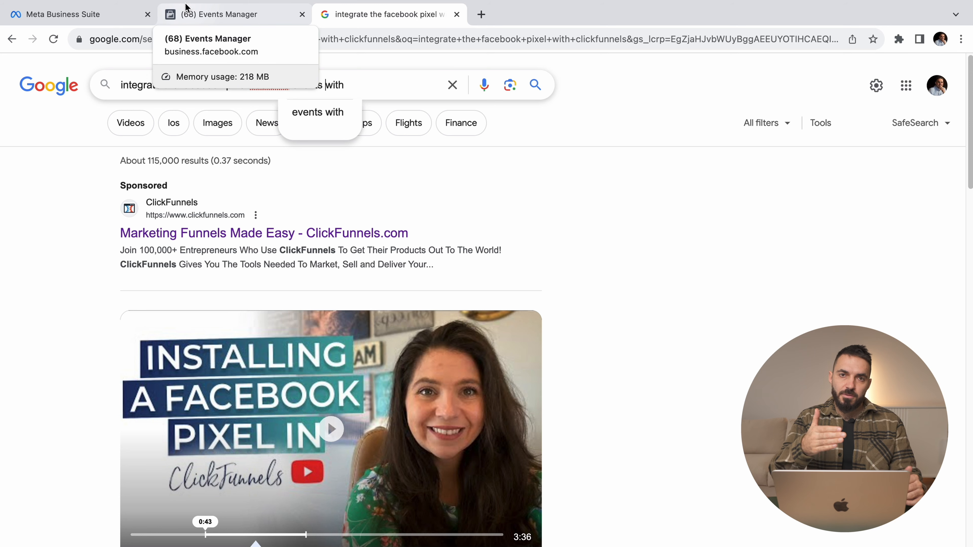
Step: Return through Events Manager to the Campaigns page of Ads Manager for the nvmarketing ad account
click(187, 9)
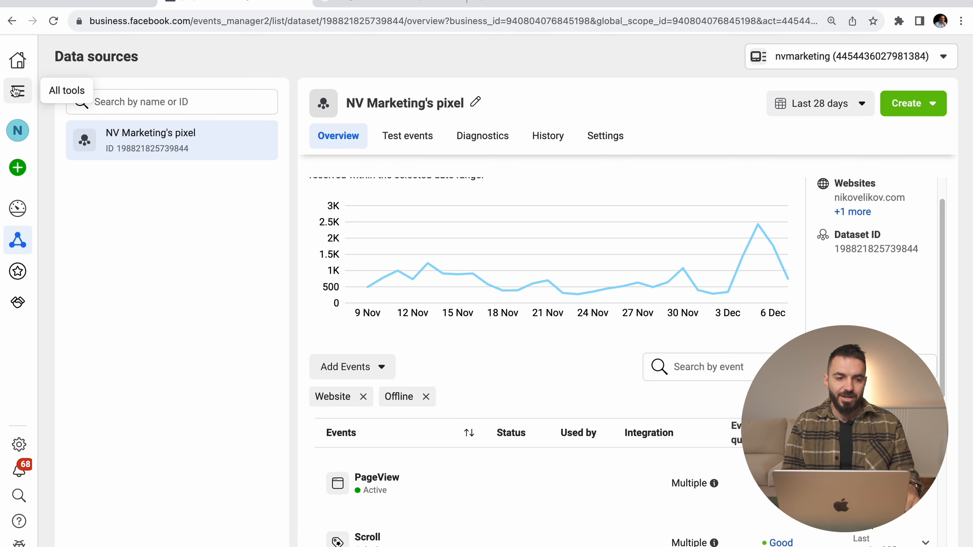
click(20, 94)
click(101, 139)
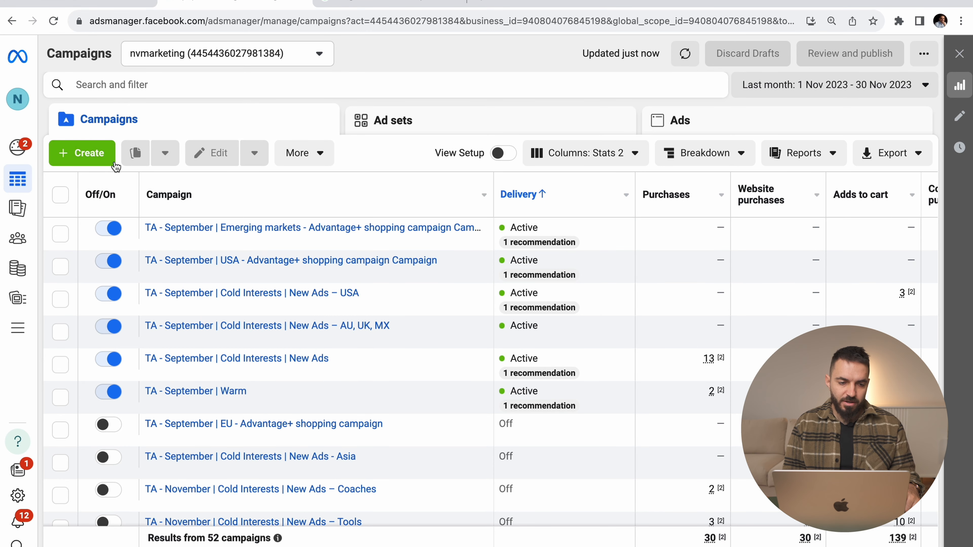
Step: Start a new campaign with the Auction buying type and Sales as its objective
click(78, 157)
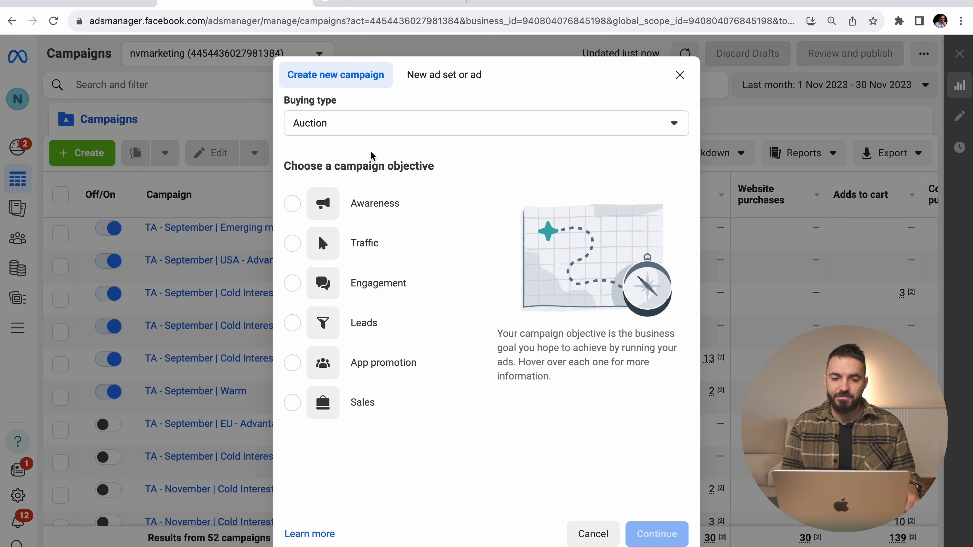
double_click(306, 167)
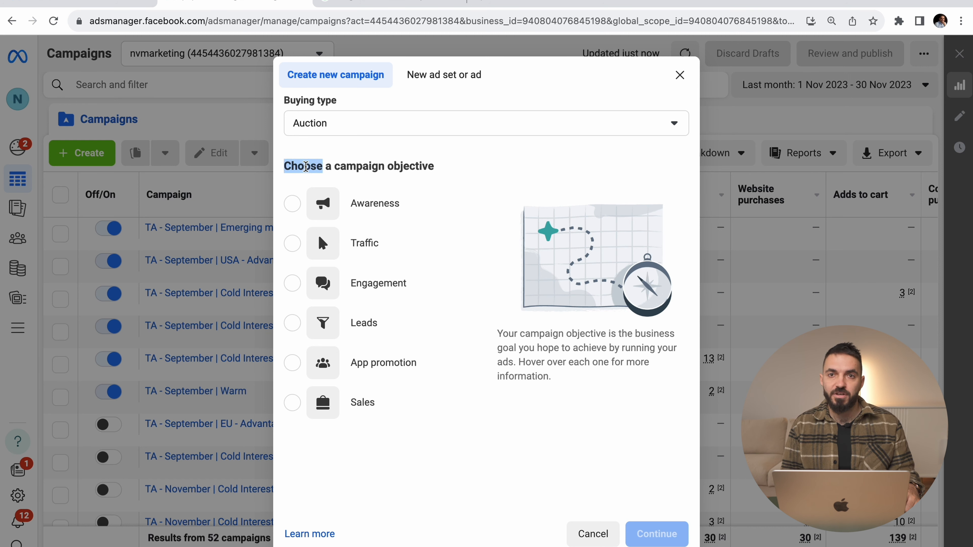
mouse_move(342, 194)
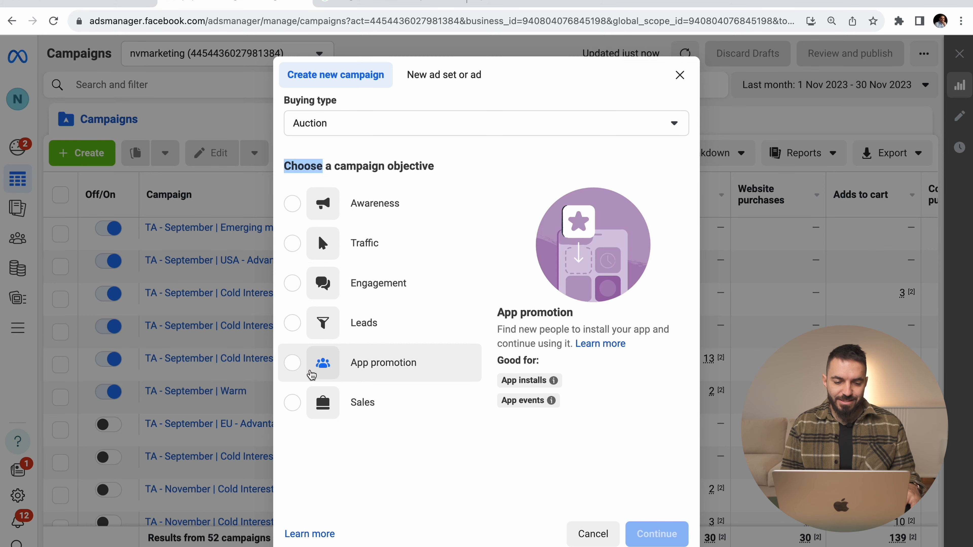
click(324, 401)
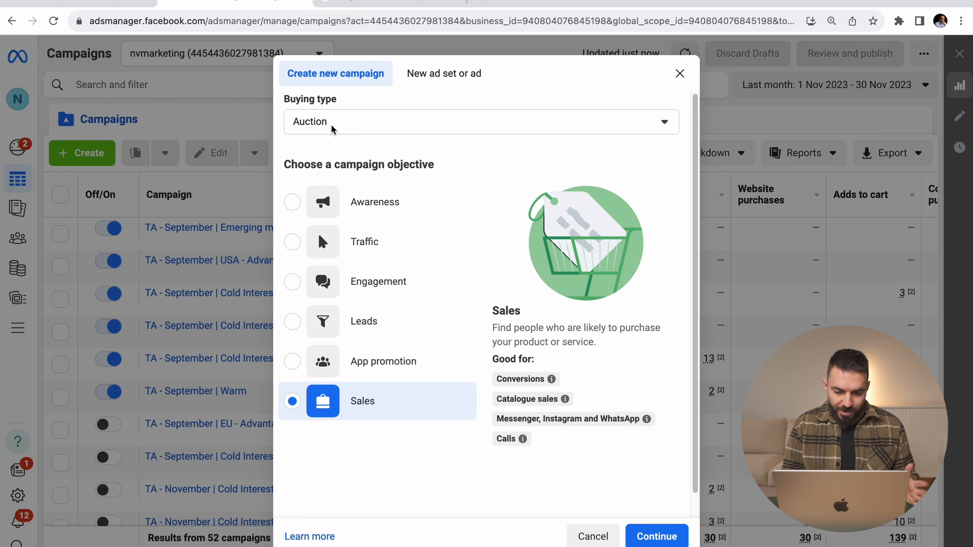
click(637, 531)
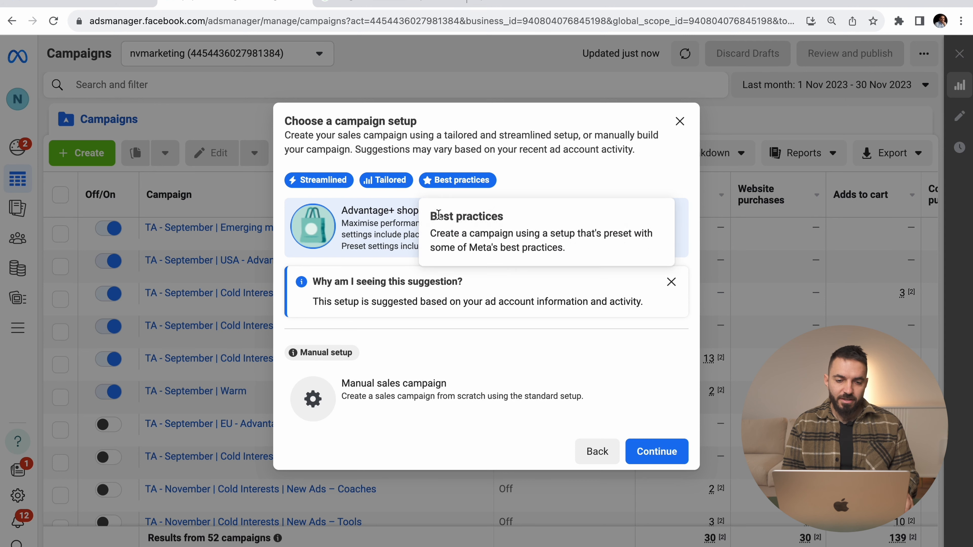
Step: Choose the manual sales campaign setup instead of the Advantage+ shopping campaign and open the campaign draft
mouse_move(494, 218)
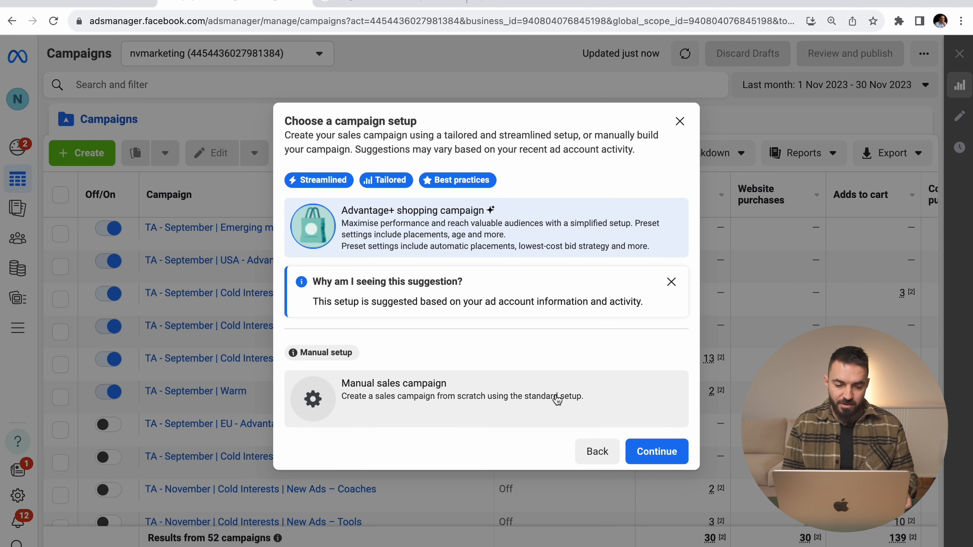
click(360, 398)
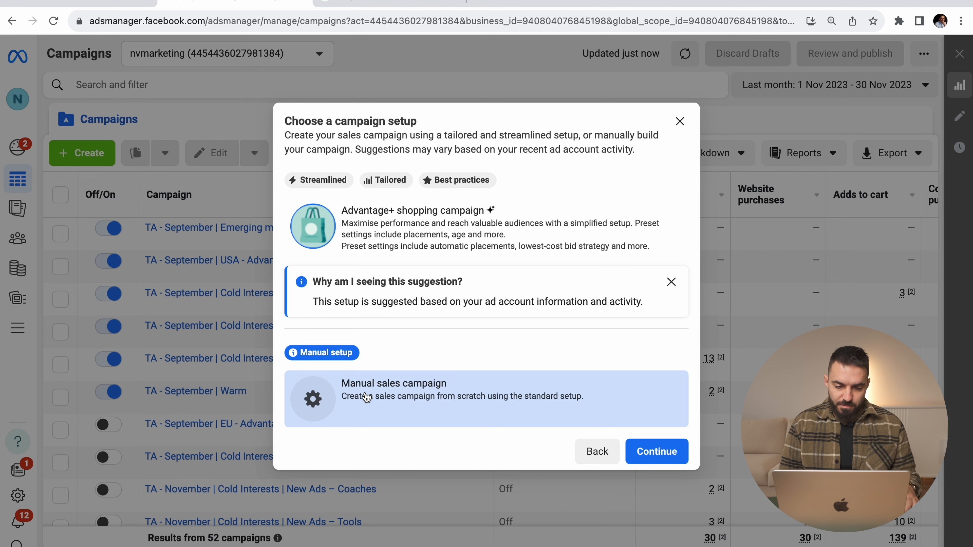
click(653, 451)
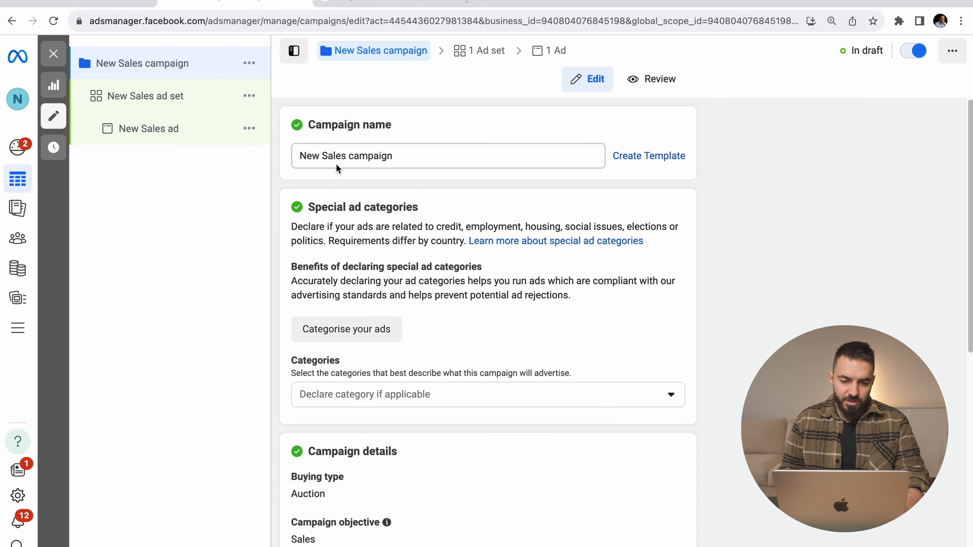
Step: Rename the campaign as "Targeting Academy - Sales | January 2024"
triple_click(337, 160)
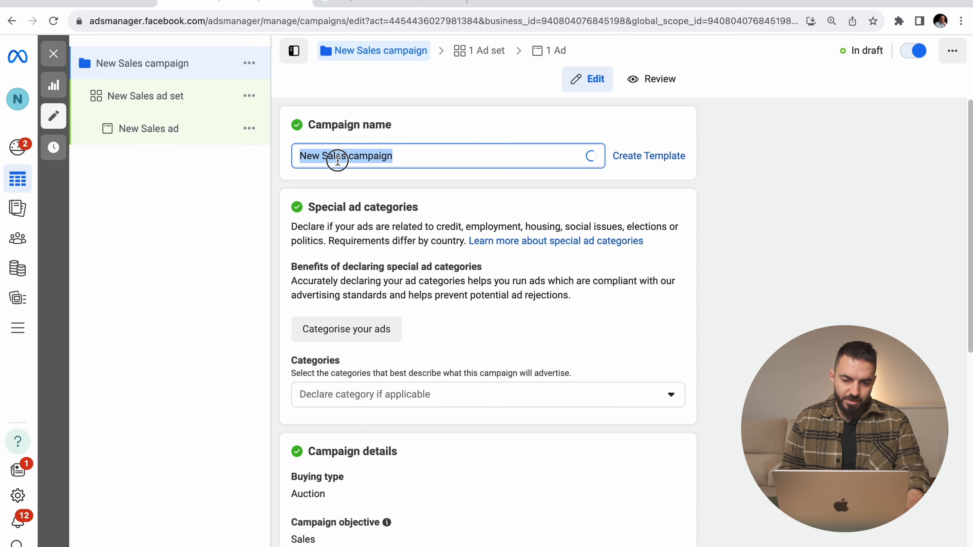
key(BackSpace)
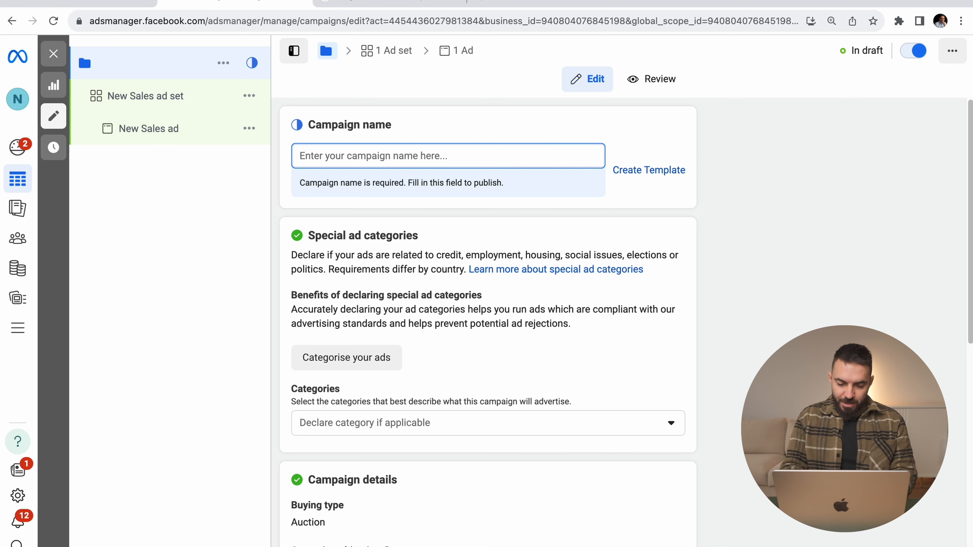
text(Targeting Academy -)
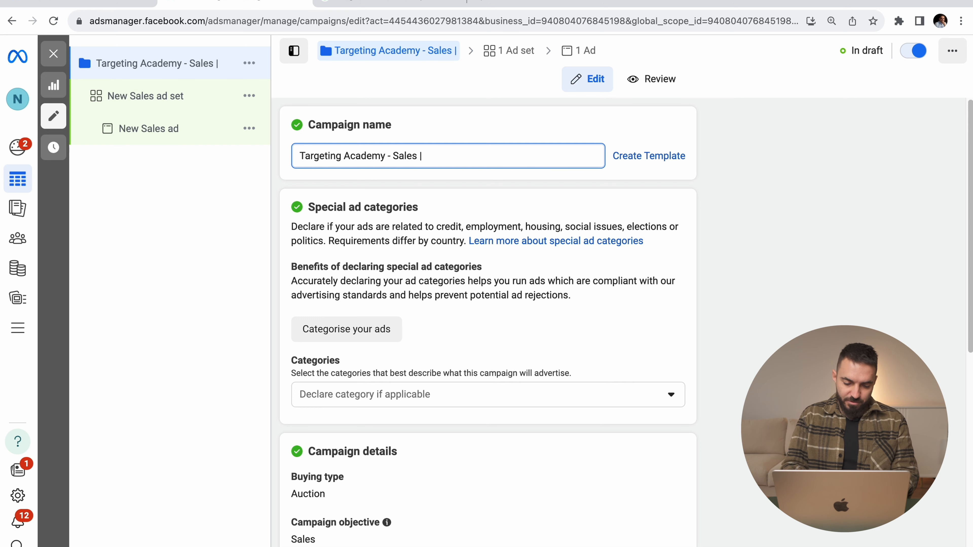
text(Sales | January )
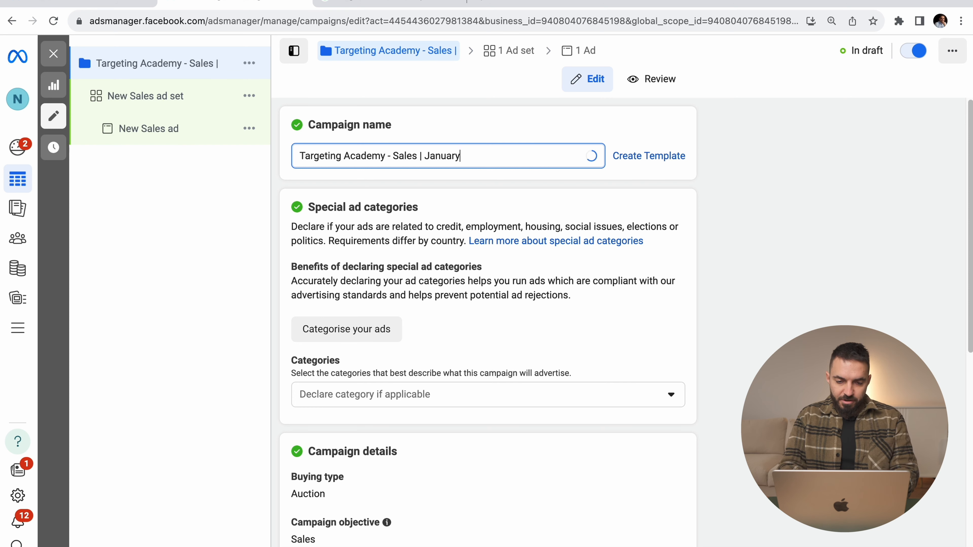
text(2024)
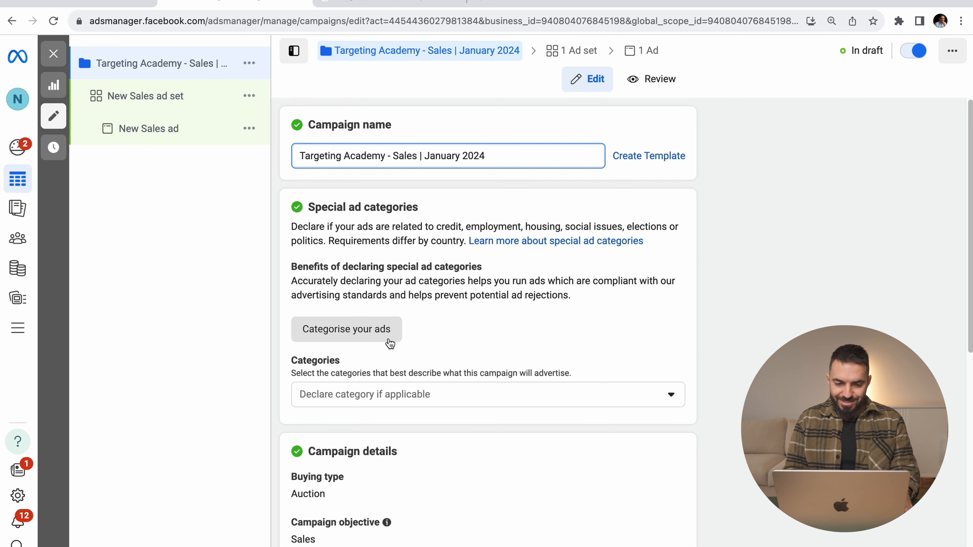
Step: Examine the special ad category choices, campaign details, catalogue option and A/B test setting of the campaign
click(335, 397)
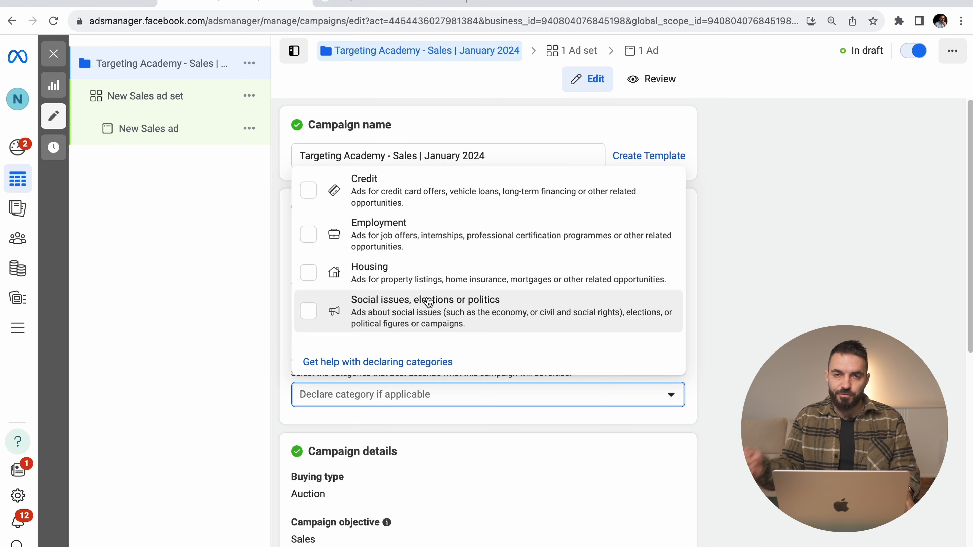
click(540, 430)
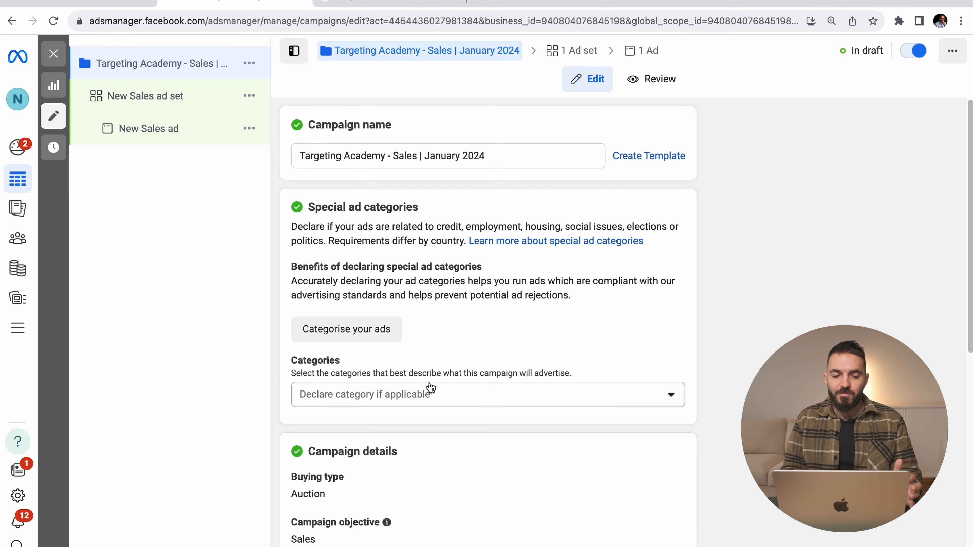
scroll(571, 400, down, 3)
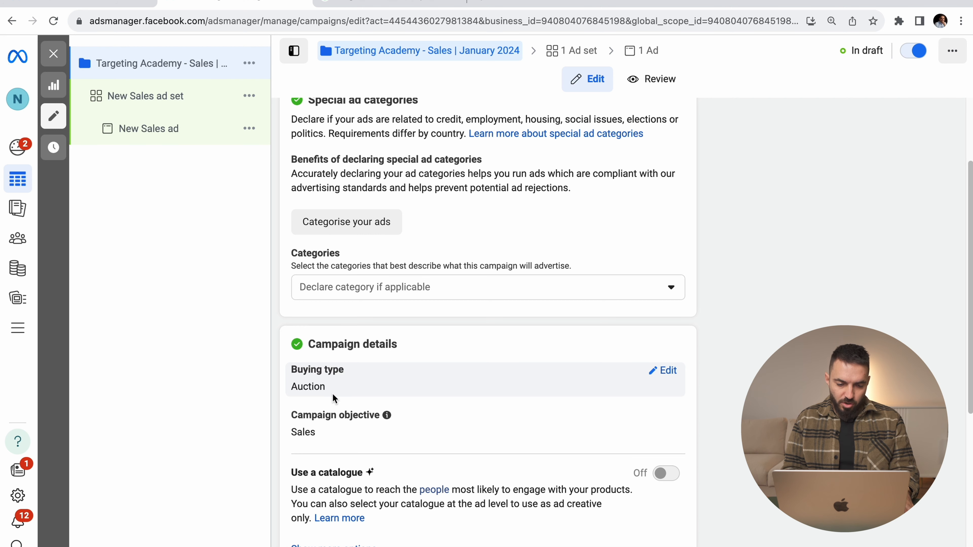
scroll(332, 393, down, 2)
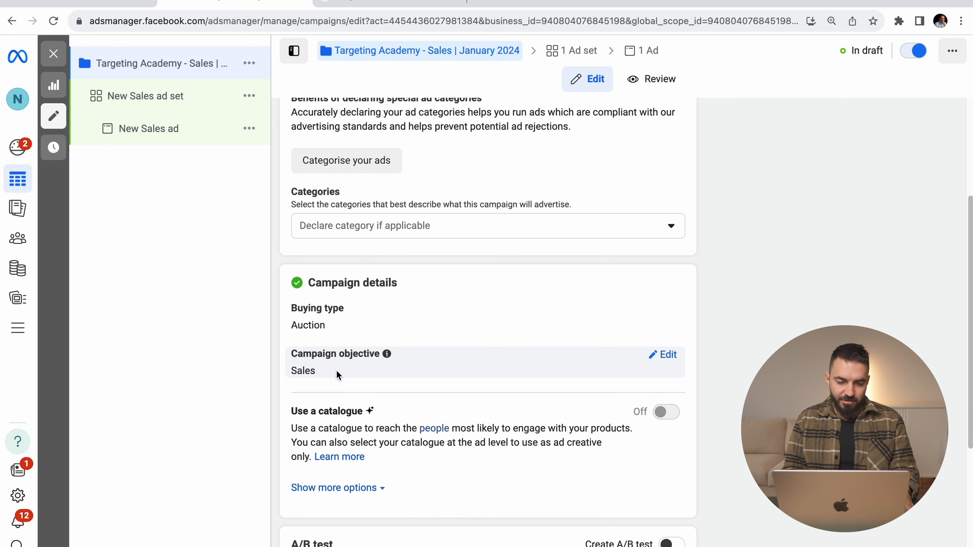
scroll(389, 378, down, 3)
triple_click(321, 315)
scroll(345, 318, down, 2)
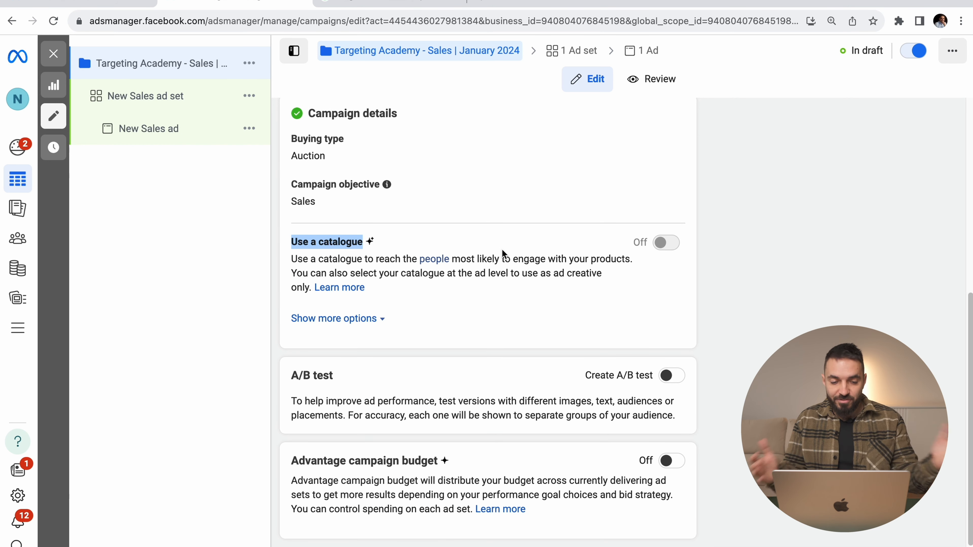
double_click(327, 375)
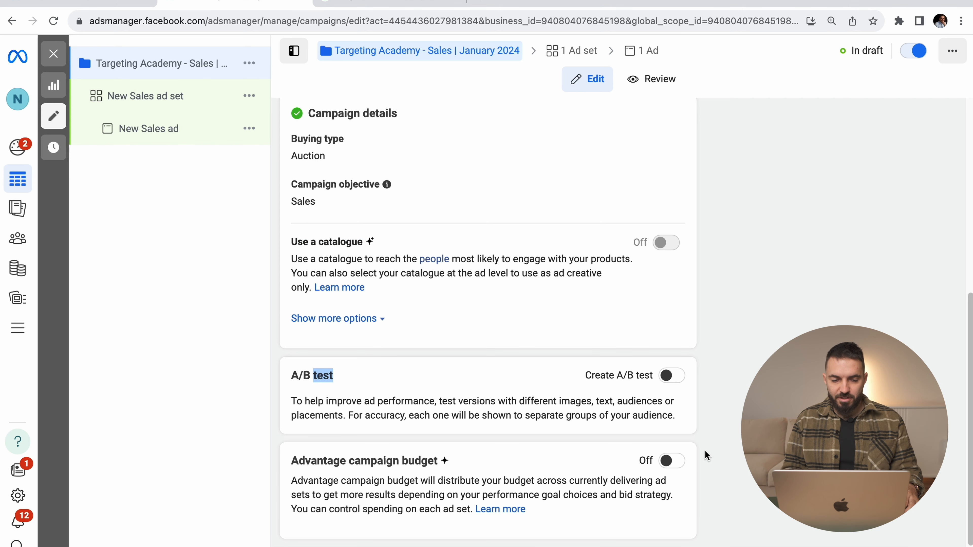
Step: Turn on Advantage campaign budget and set the daily budget to $50
click(672, 460)
scroll(460, 428, down, 4)
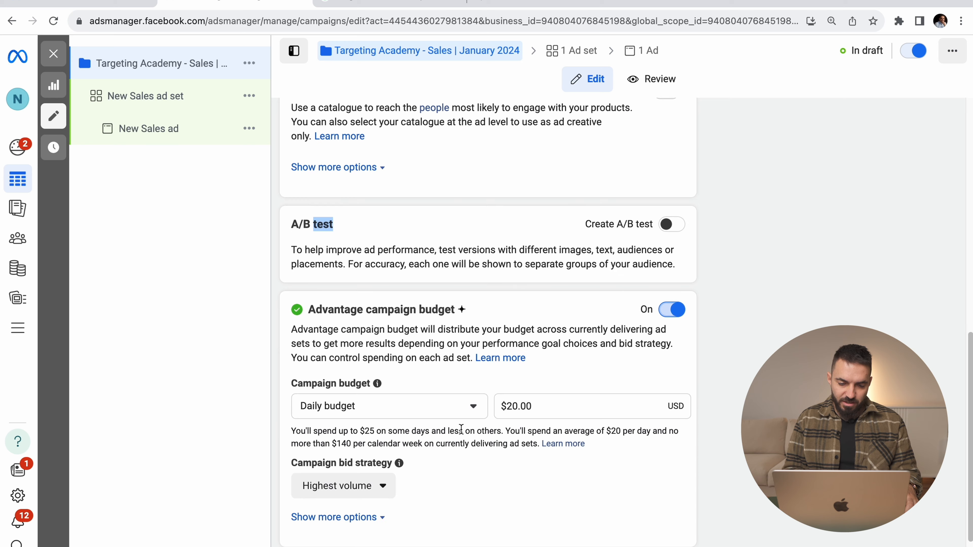
double_click(575, 408)
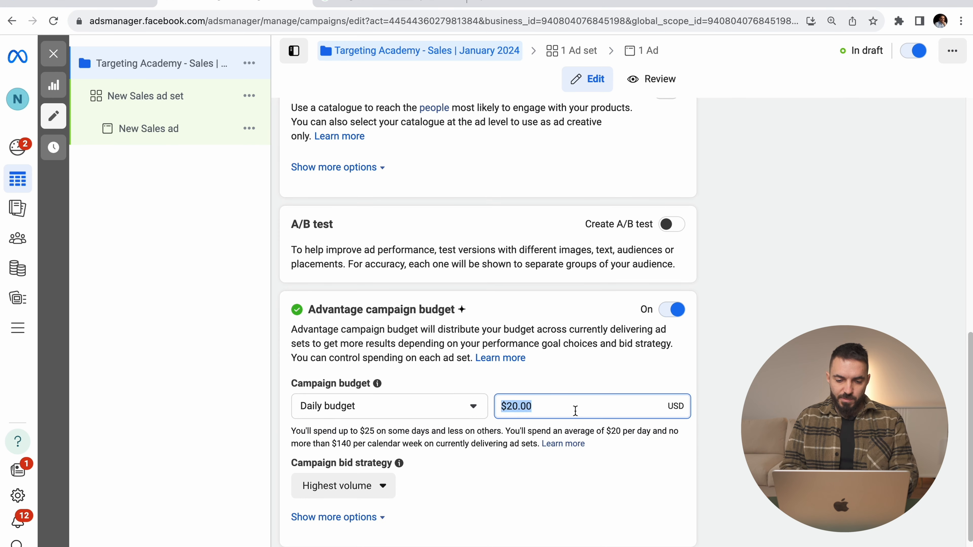
key(BackSpace)
text(50)
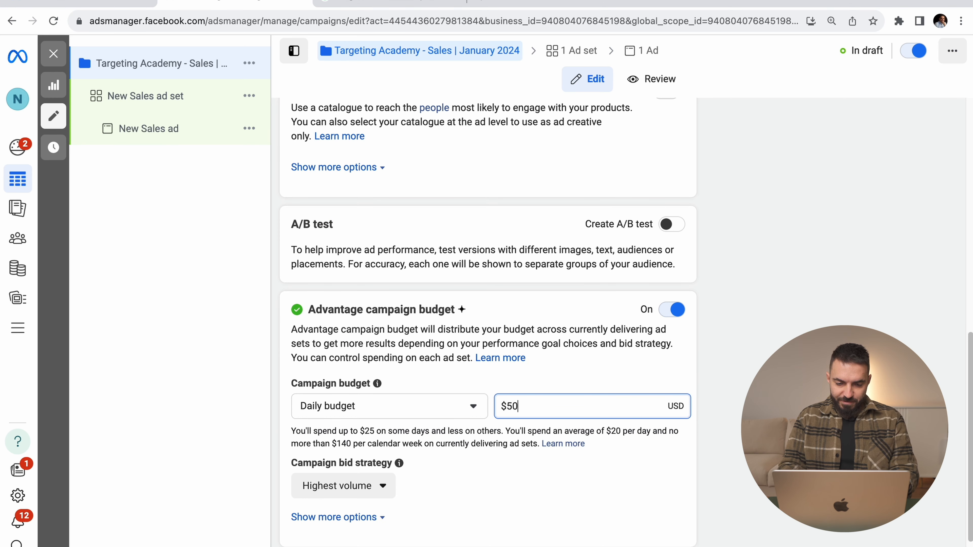
key(Tab)
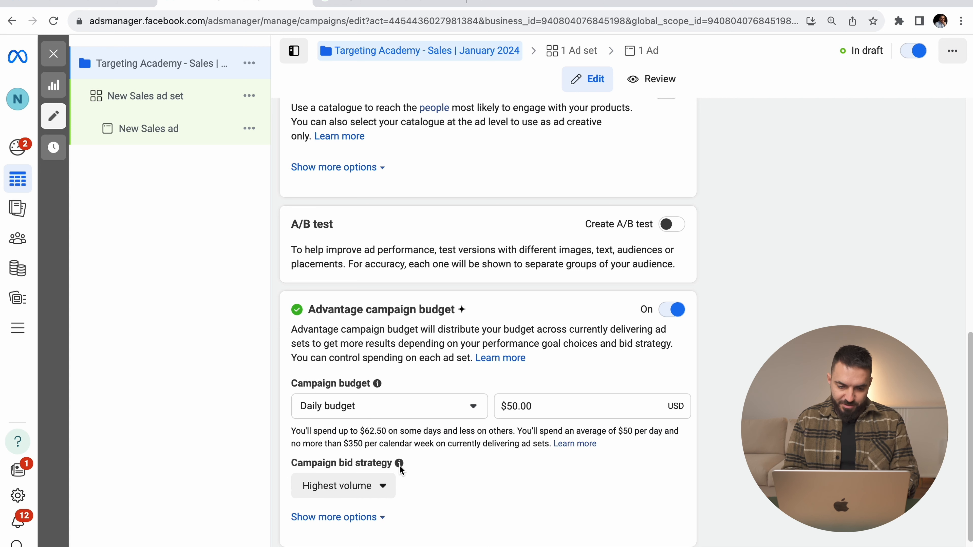
Step: Review the campaign bid strategy options and choose Cost per result goal
click(385, 485)
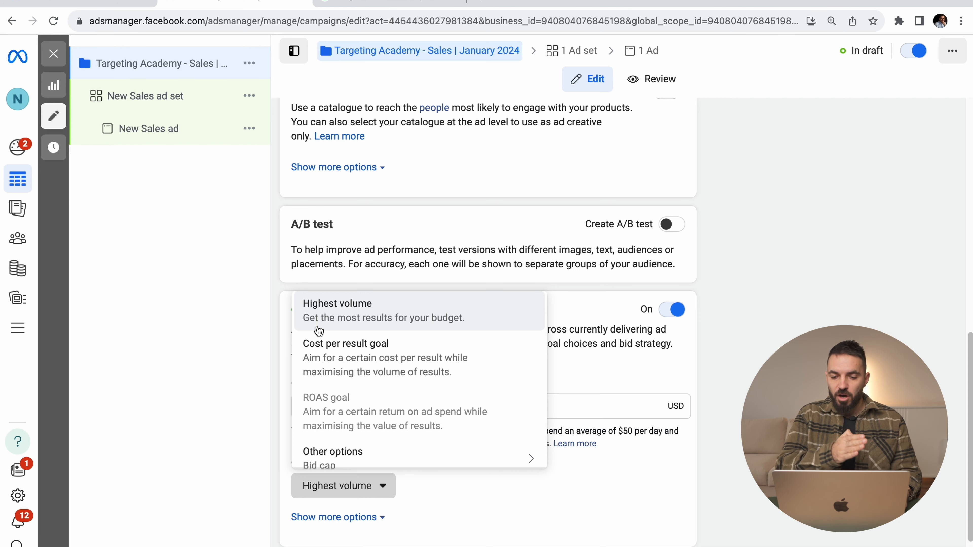
click(666, 468)
click(520, 404)
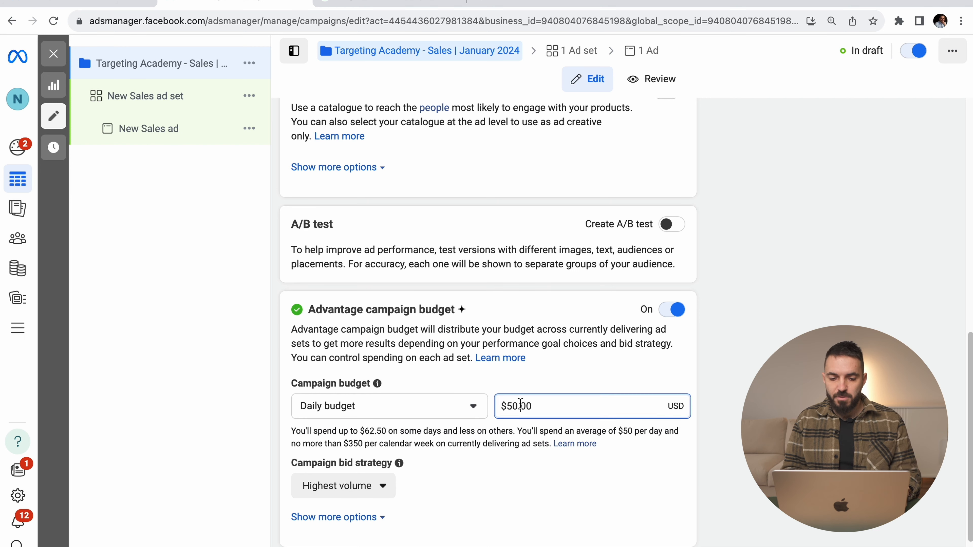
click(323, 486)
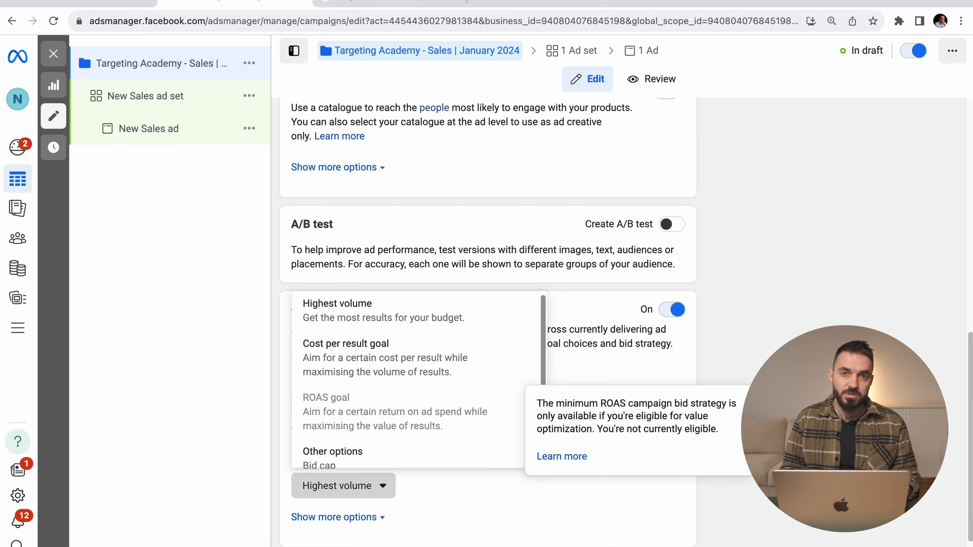
click(660, 495)
click(345, 486)
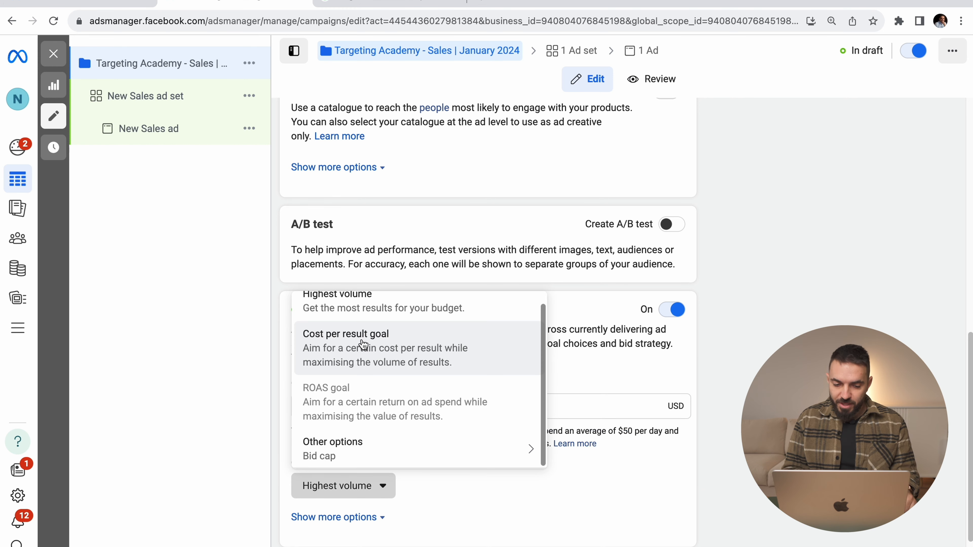
click(361, 343)
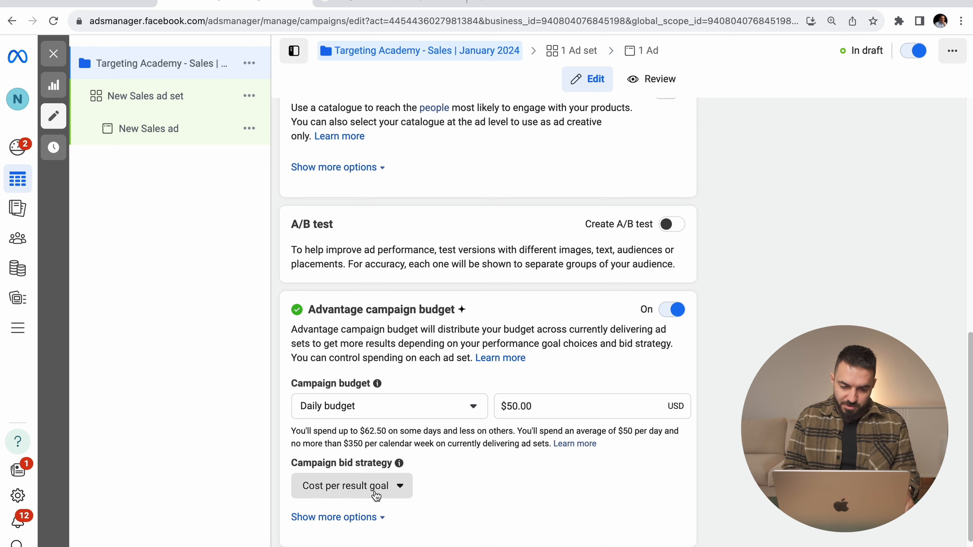
Step: Set the campaign bid strategy back to Highest volume
click(396, 490)
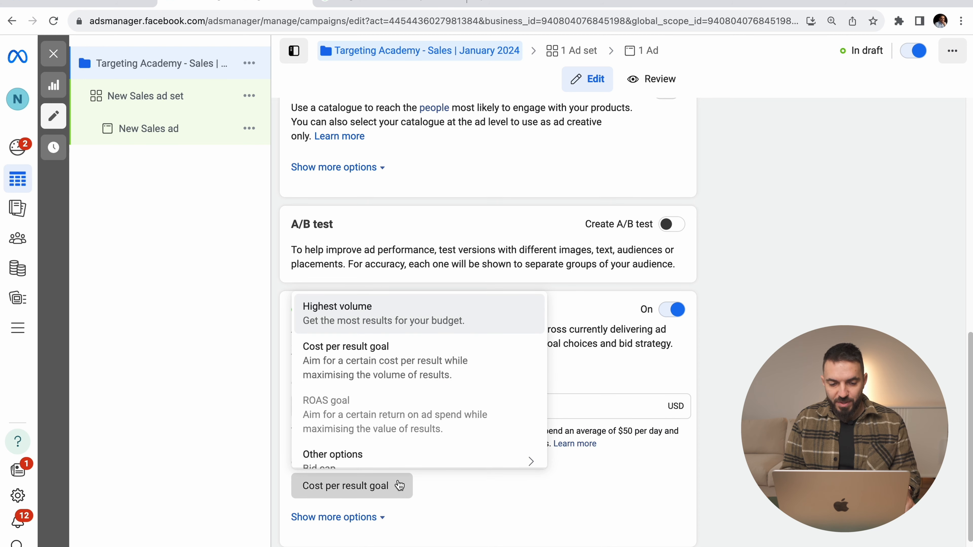
mouse_move(334, 465)
scroll(399, 498, up, 3)
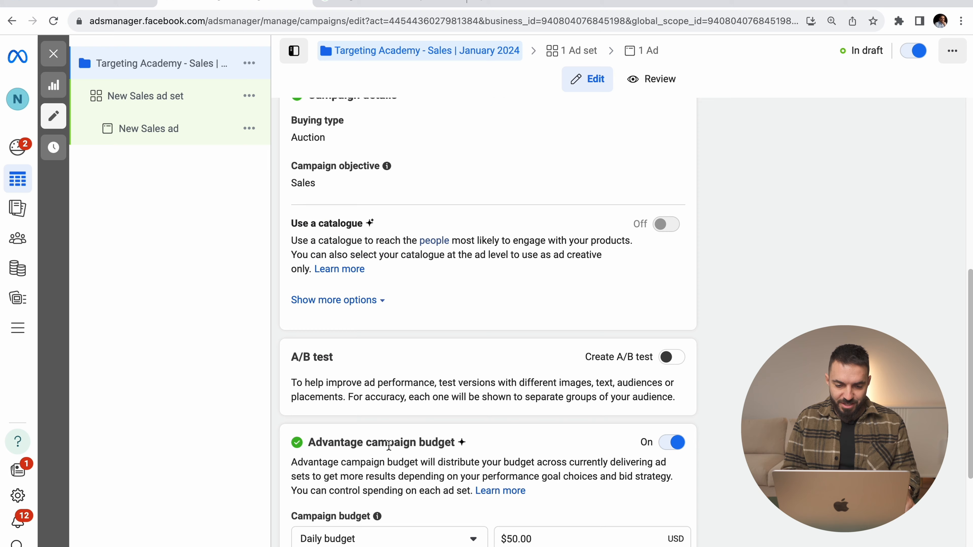
scroll(388, 449, down, 4)
click(386, 478)
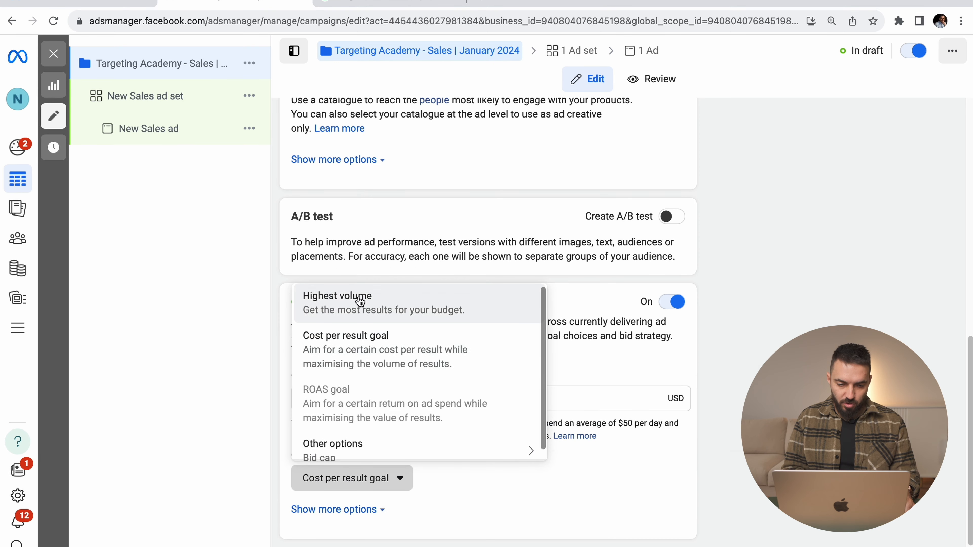
click(355, 309)
click(636, 280)
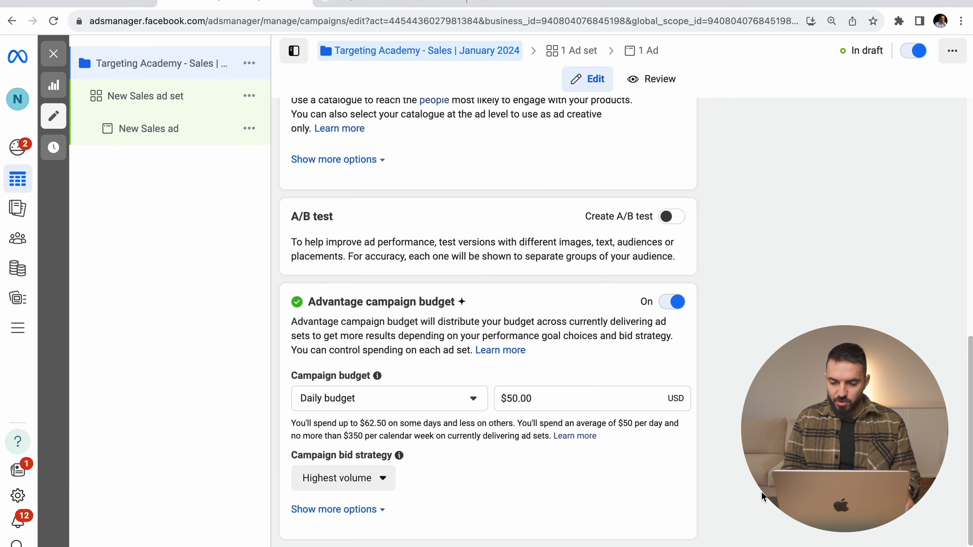
Step: Open the New Sales ad set and choose Maximise number of conversions as its performance goal
click(145, 96)
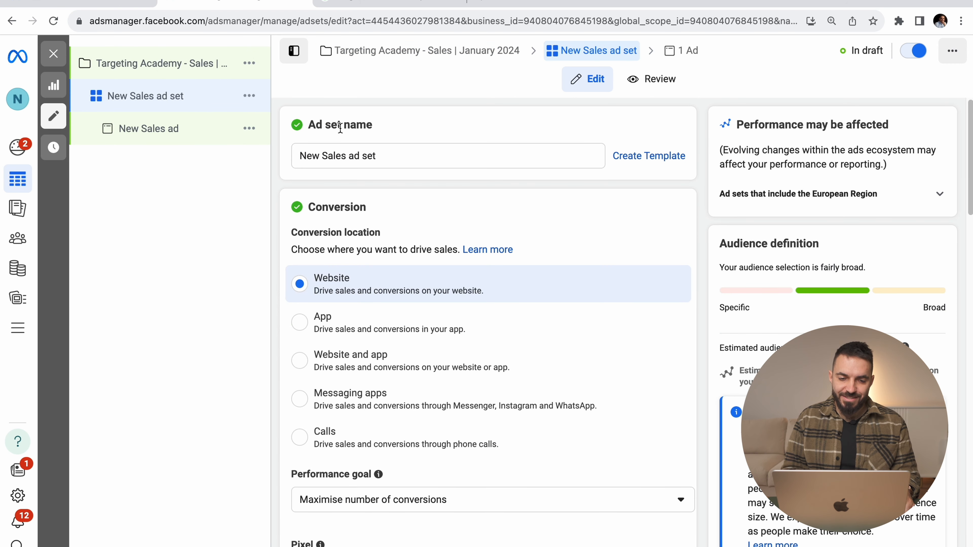
triple_click(339, 153)
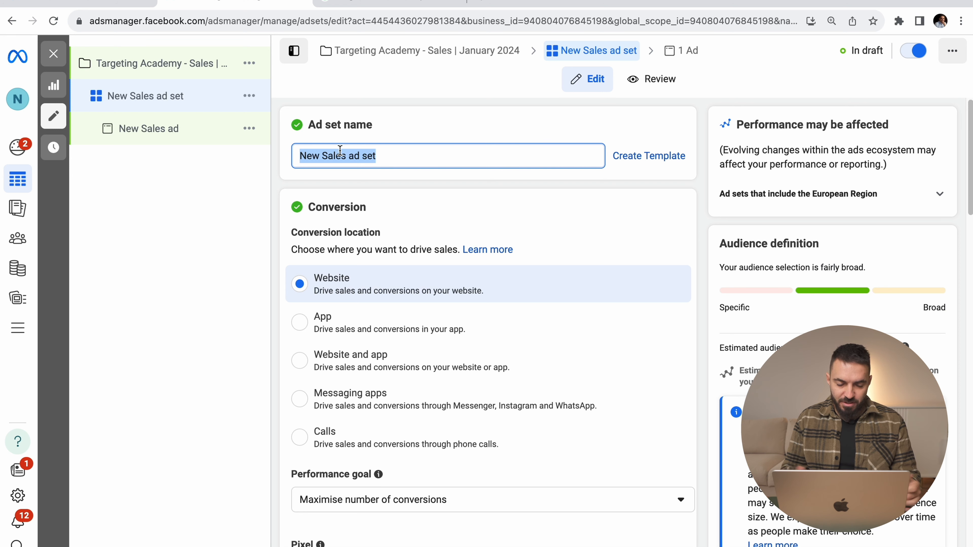
scroll(441, 269, down, 2)
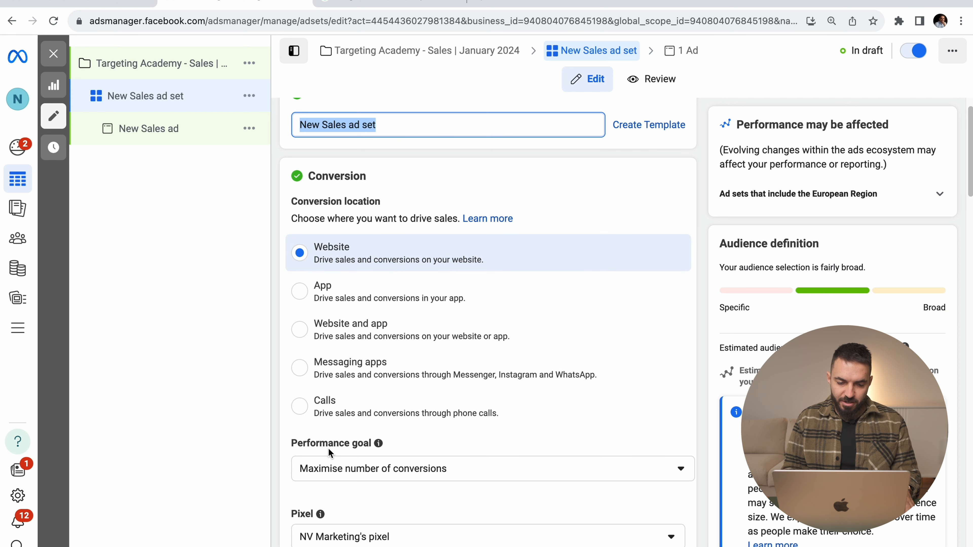
scroll(299, 447, down, 3)
click(358, 380)
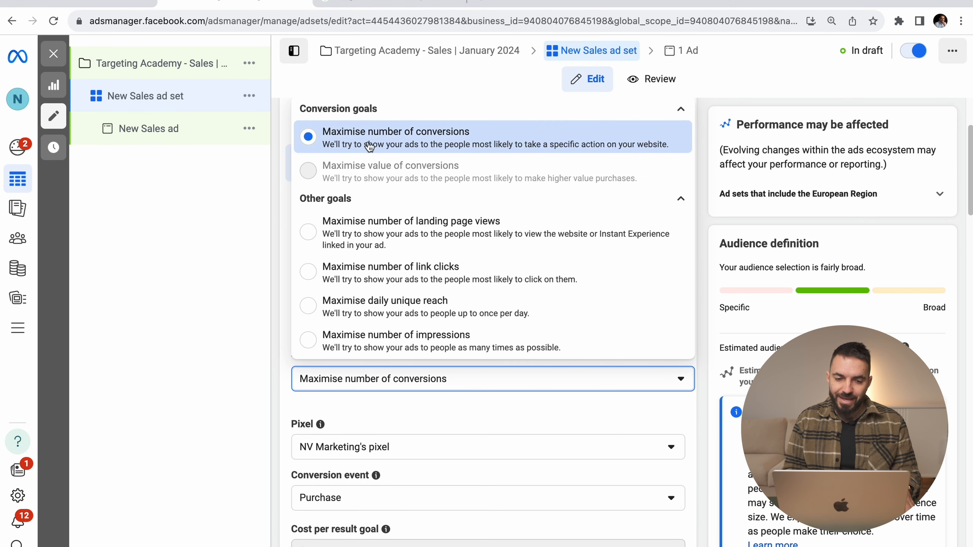
click(403, 146)
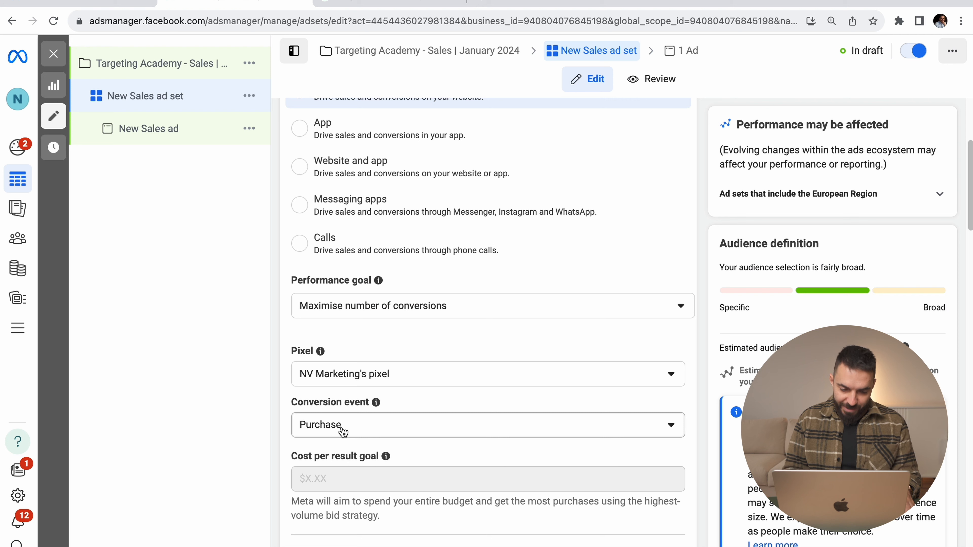
Step: Review the available conversion events for the pixel and choose Purchase
click(326, 426)
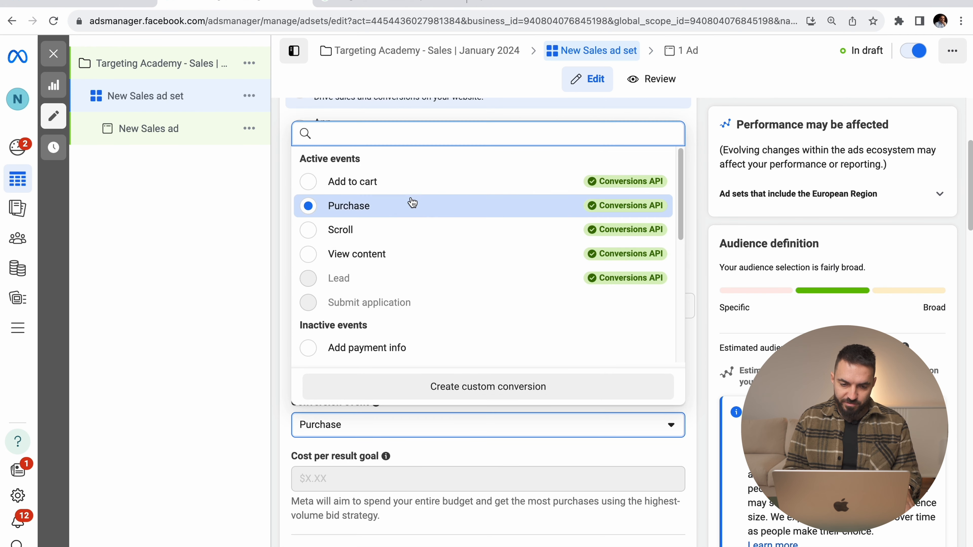
mouse_move(361, 207)
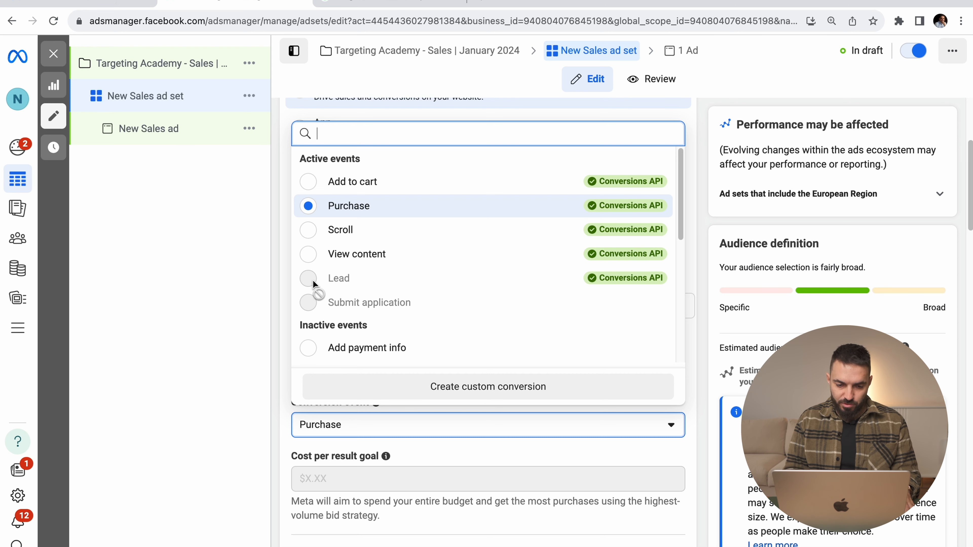
click(337, 207)
scroll(427, 367, down, 2)
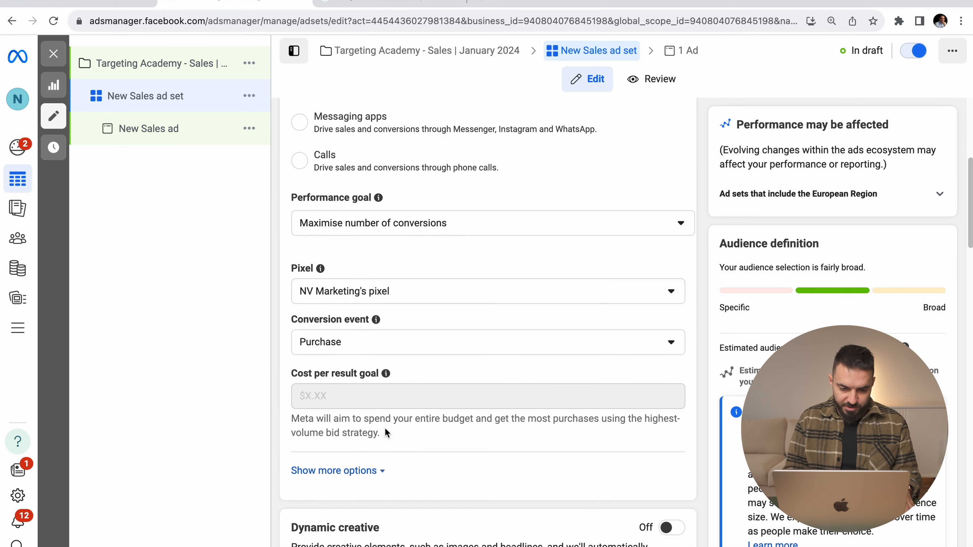
Step: Reveal the additional conversion options and examine the attribution setting, charging basis and dynamic creative setting
scroll(422, 368, down, 2)
click(329, 372)
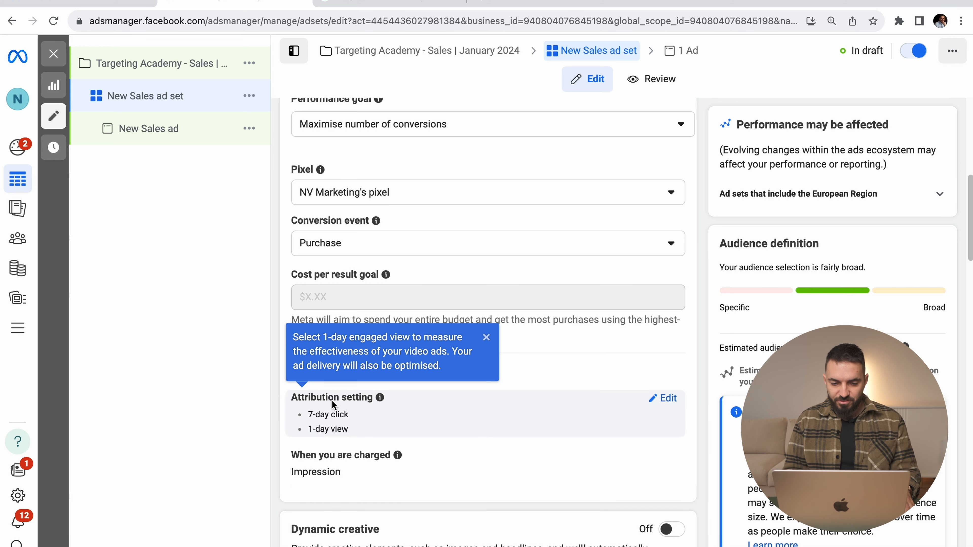
scroll(316, 428, down, 2)
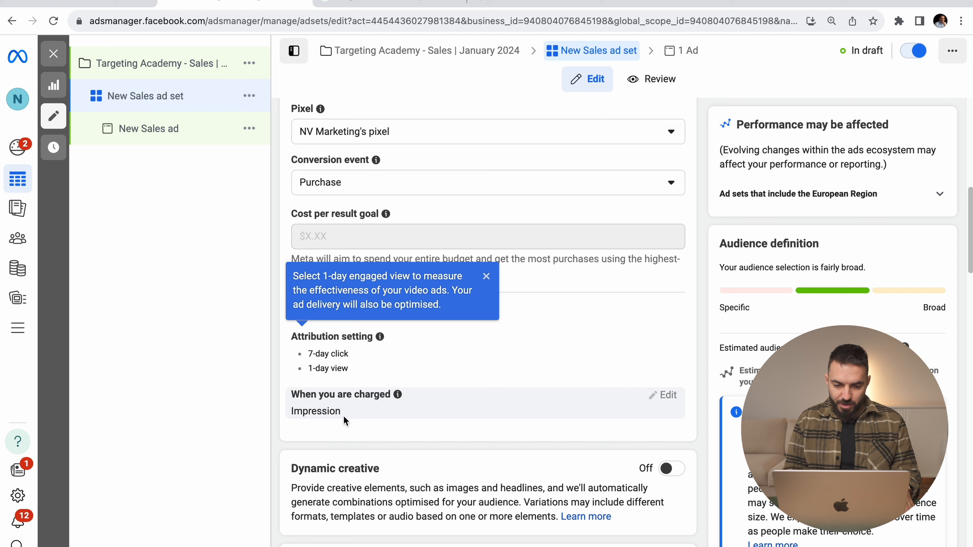
scroll(344, 420, down, 3)
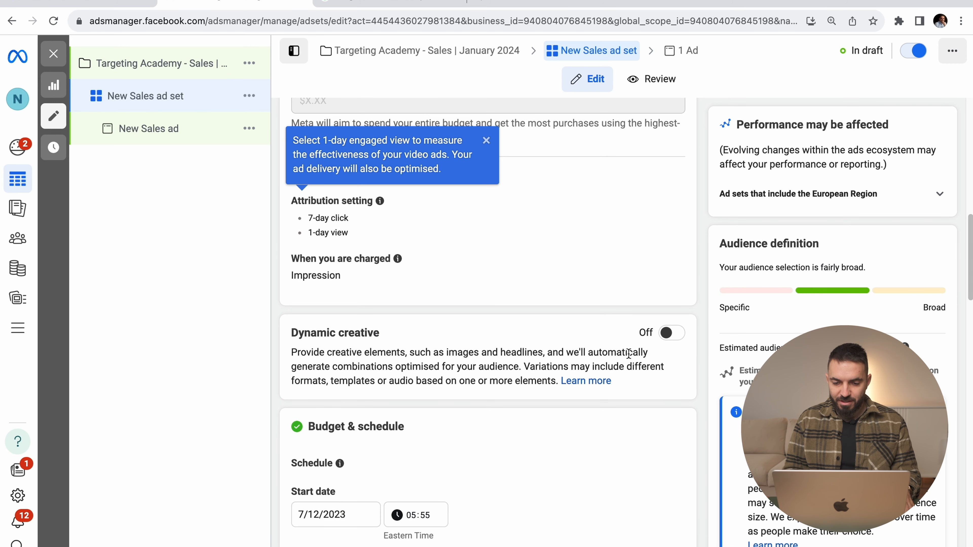
scroll(370, 357, down, 3)
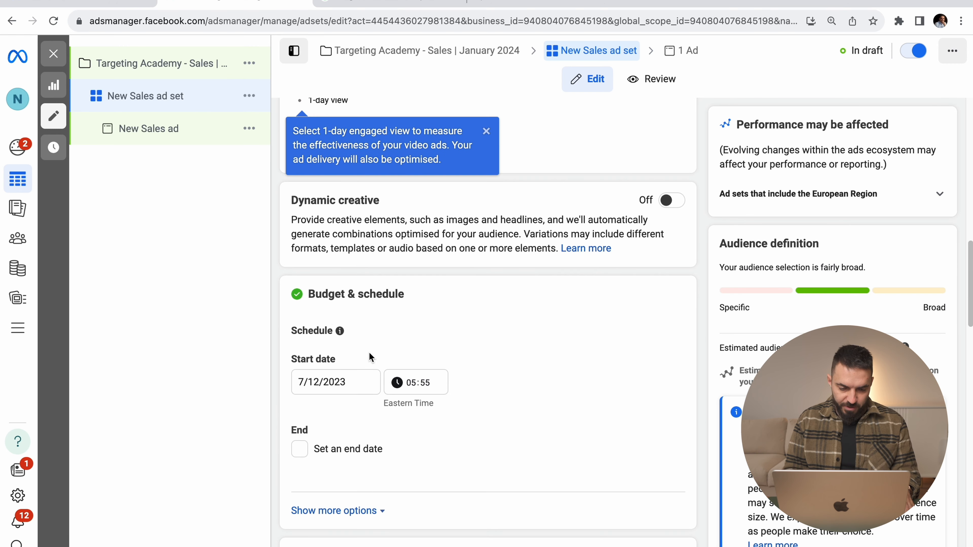
Step: Set the ad set's schedule to start on 1/1/2024 and show its spending limit options
scroll(354, 300, down, 2)
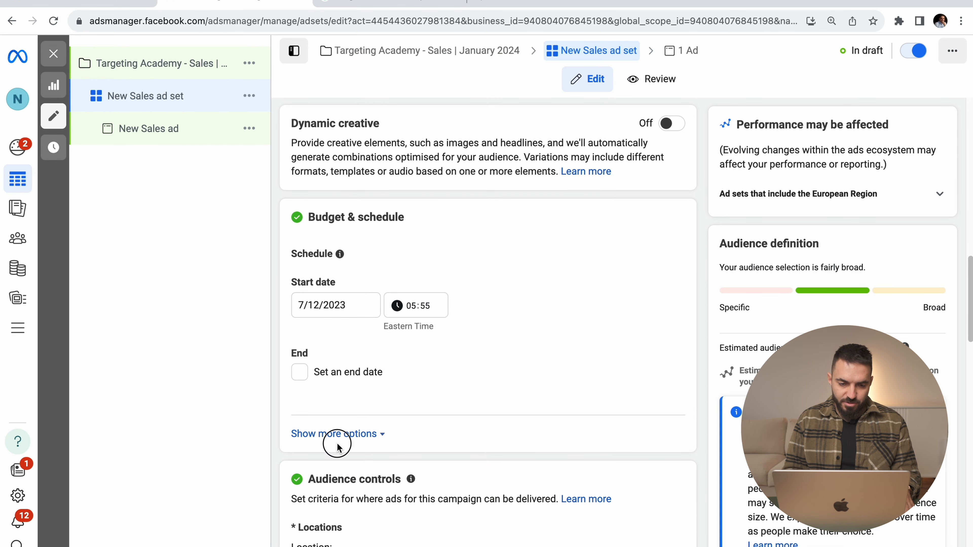
click(337, 435)
click(308, 307)
click(446, 337)
click(333, 374)
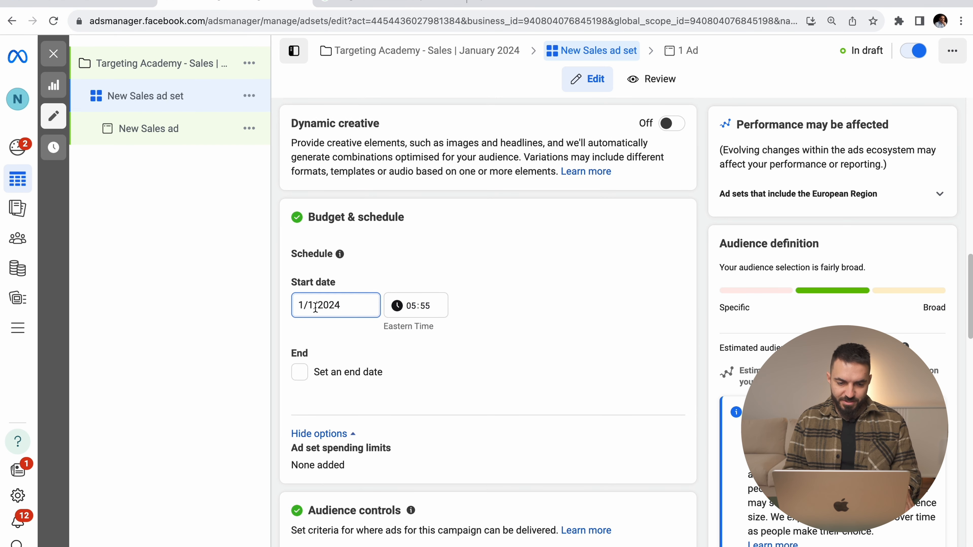
click(328, 332)
click(412, 311)
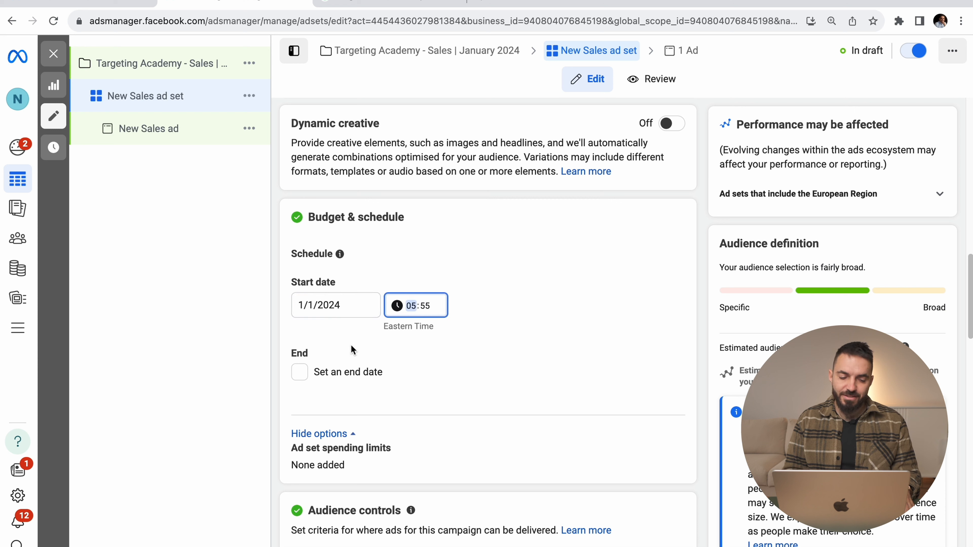
click(330, 378)
click(329, 375)
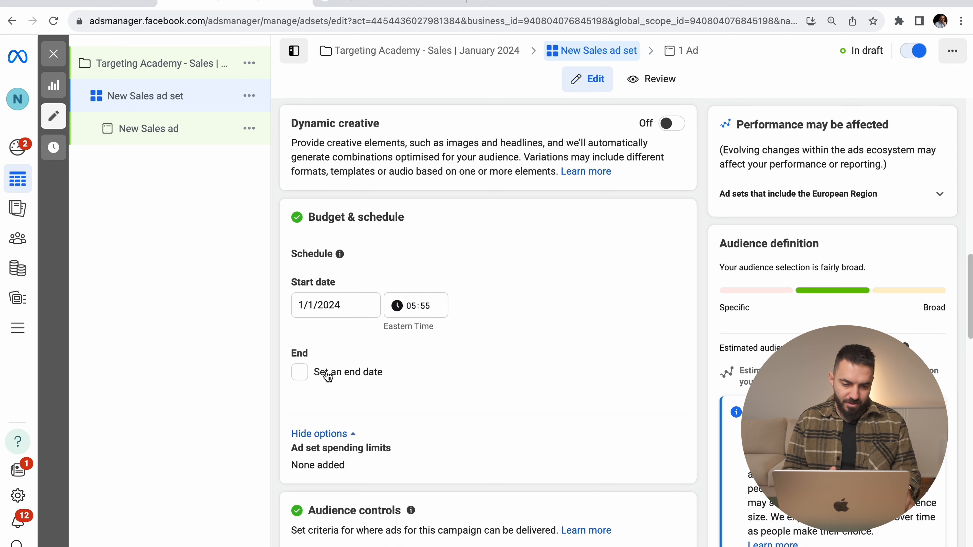
click(329, 375)
click(329, 376)
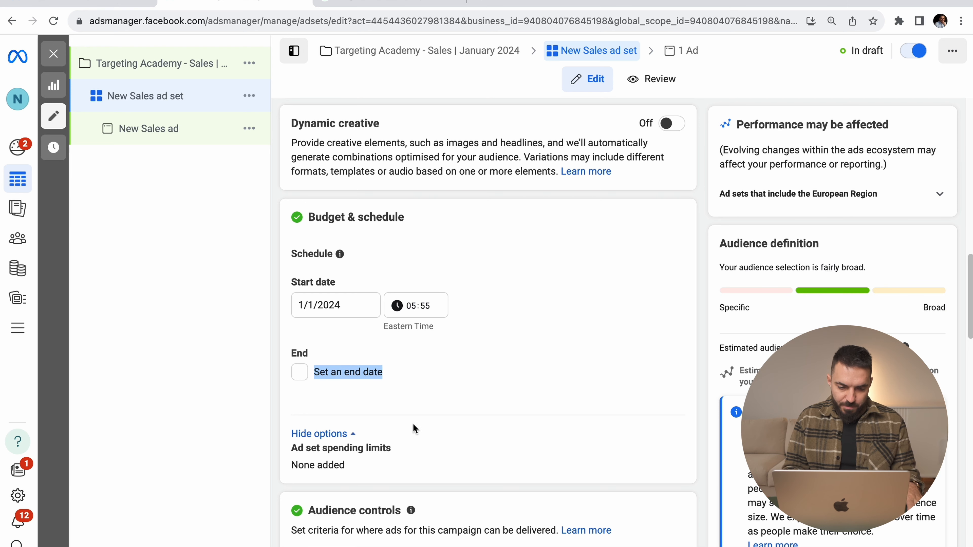
Step: Show all audience control options and remove Bulgaria from the ad set's target locations
scroll(414, 429, down, 3)
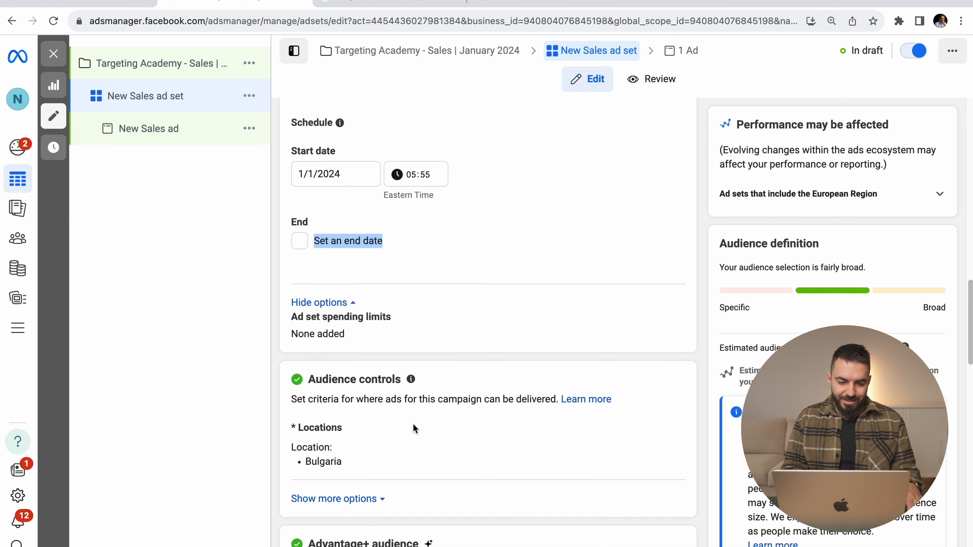
click(324, 499)
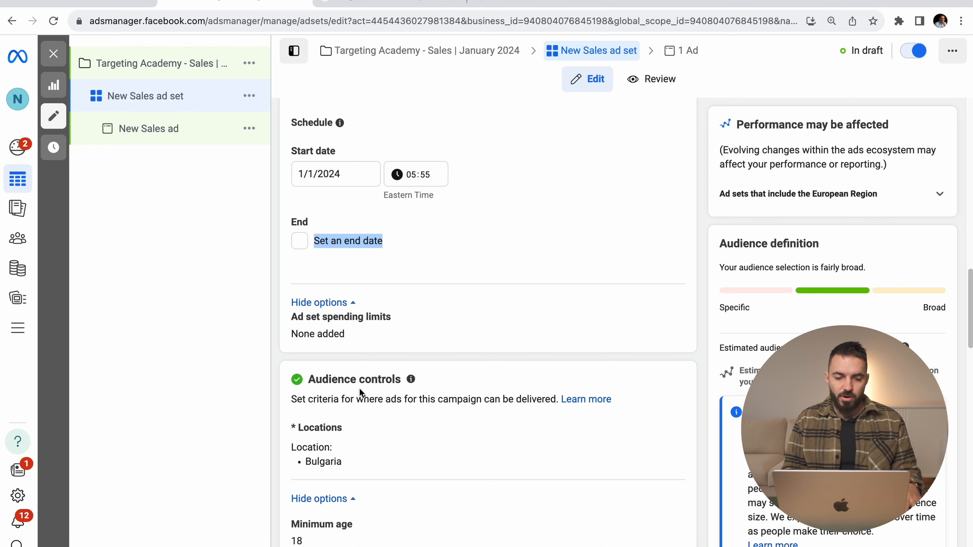
scroll(360, 391, down, 3)
click(670, 336)
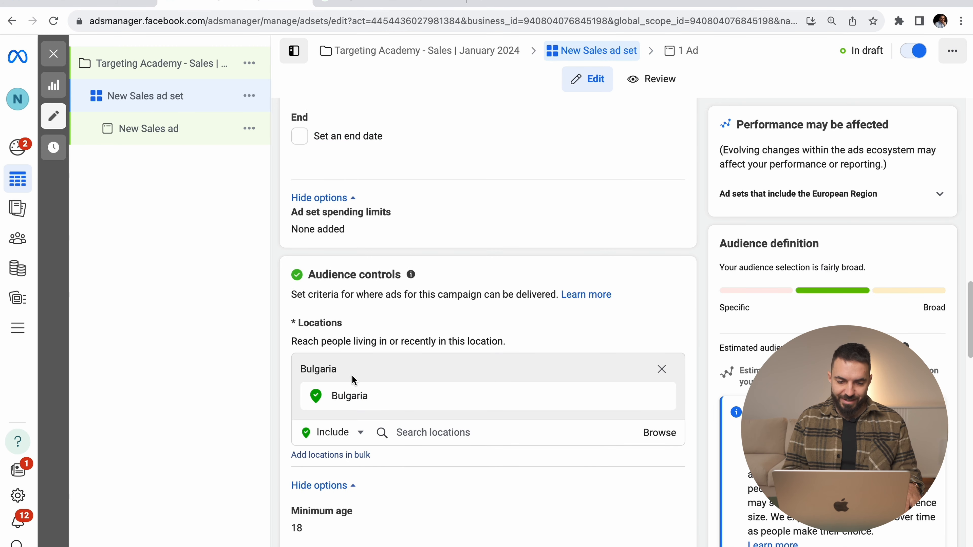
click(662, 396)
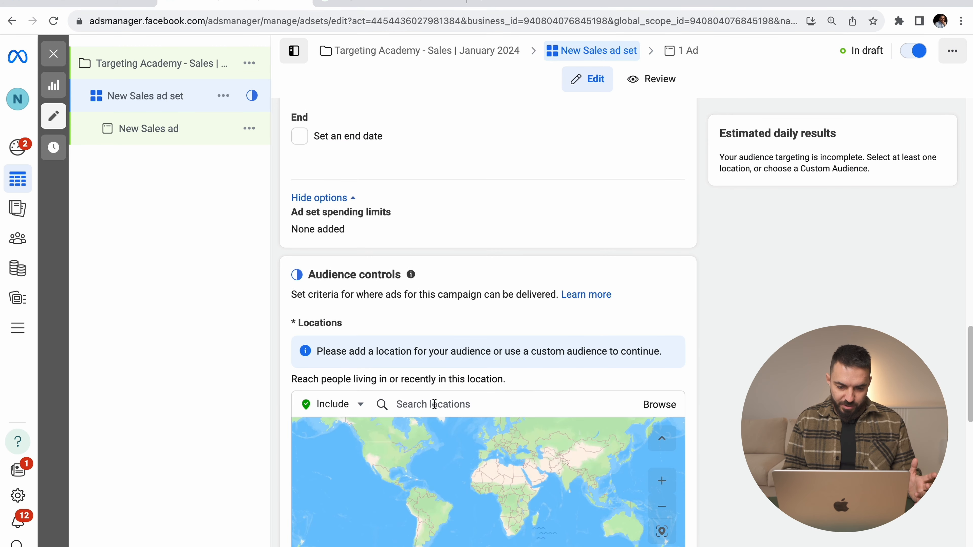
Step: Add United Kingdom and United States to the ad set's included locations
click(434, 402)
scroll(434, 404, down, 3)
text(un)
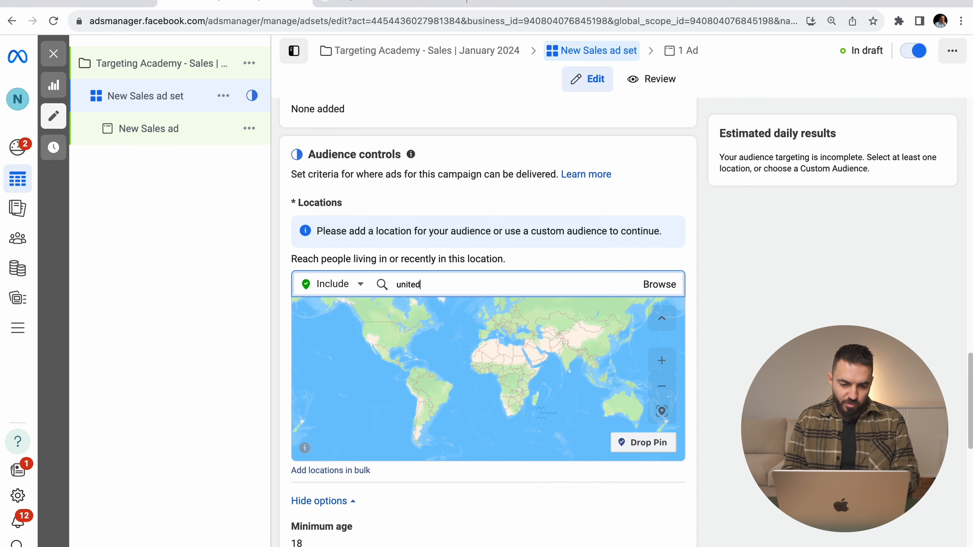
text(ited)
click(441, 314)
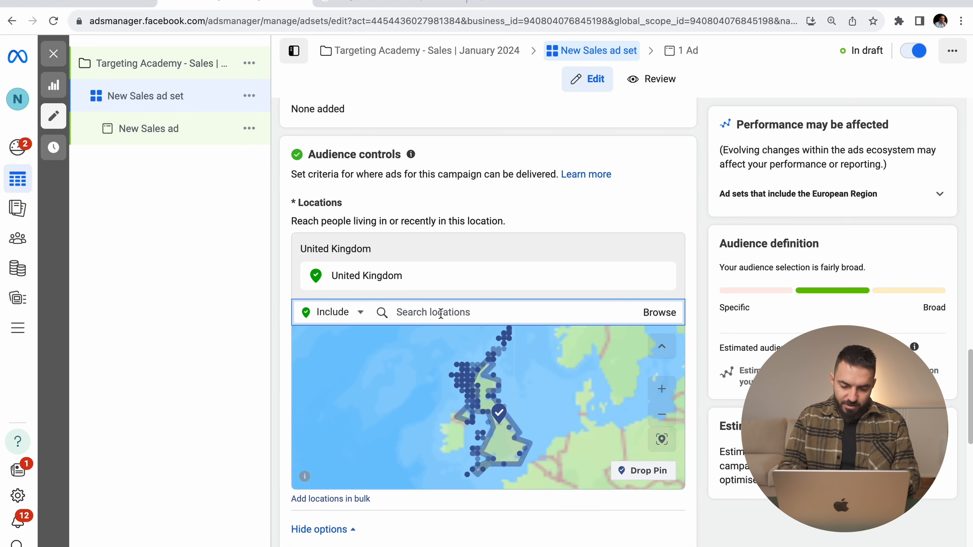
text(united states)
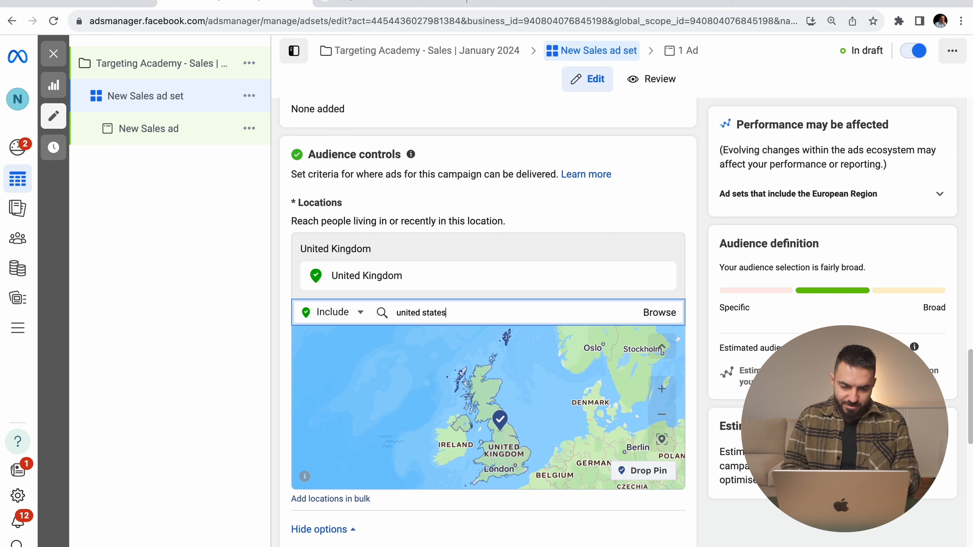
click(444, 347)
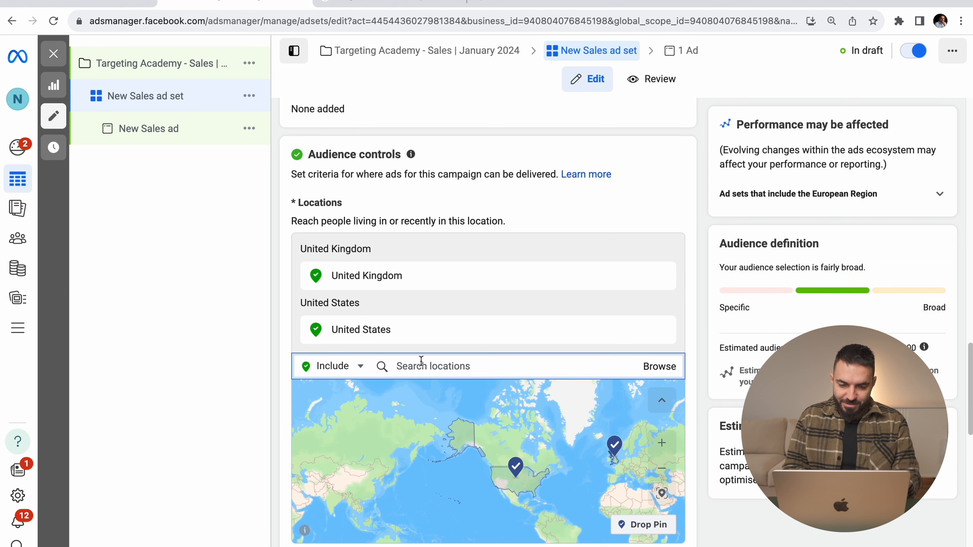
Step: Replace the two included countries with the Hollywood neighborhood in California, United States
click(663, 275)
click(666, 277)
click(398, 279)
text(hollywood)
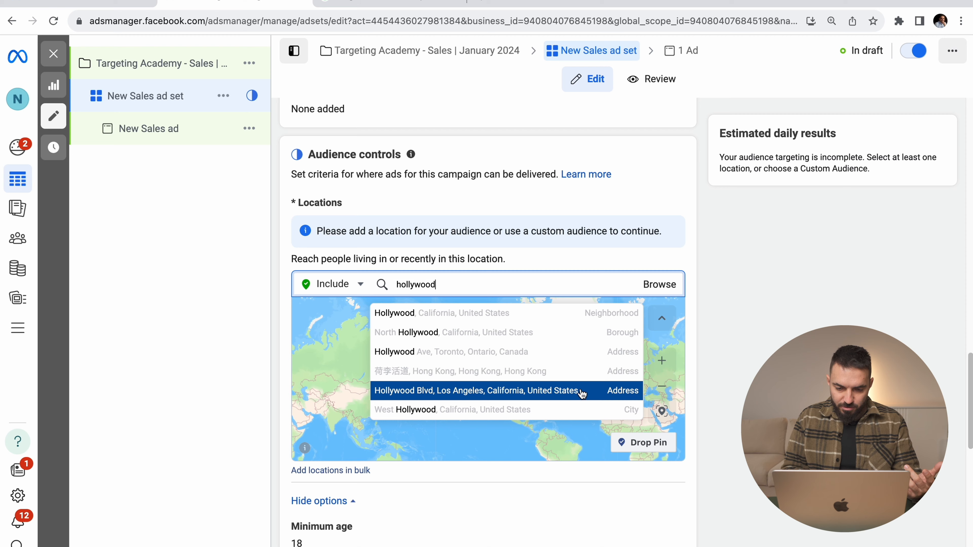
click(451, 318)
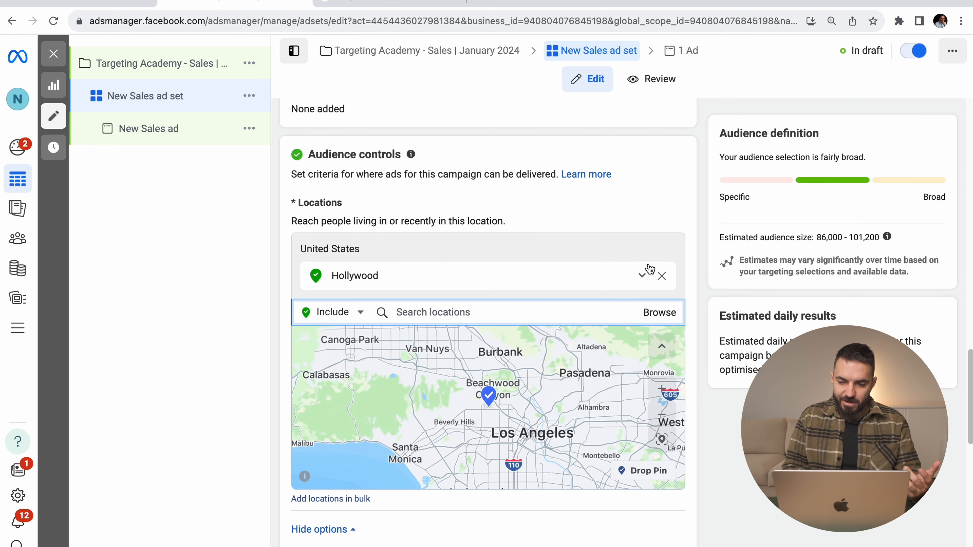
Step: Replace Hollywood with the city of Los Angeles, California, as the included location and review its radius options
click(663, 277)
click(435, 283)
text(los angeles)
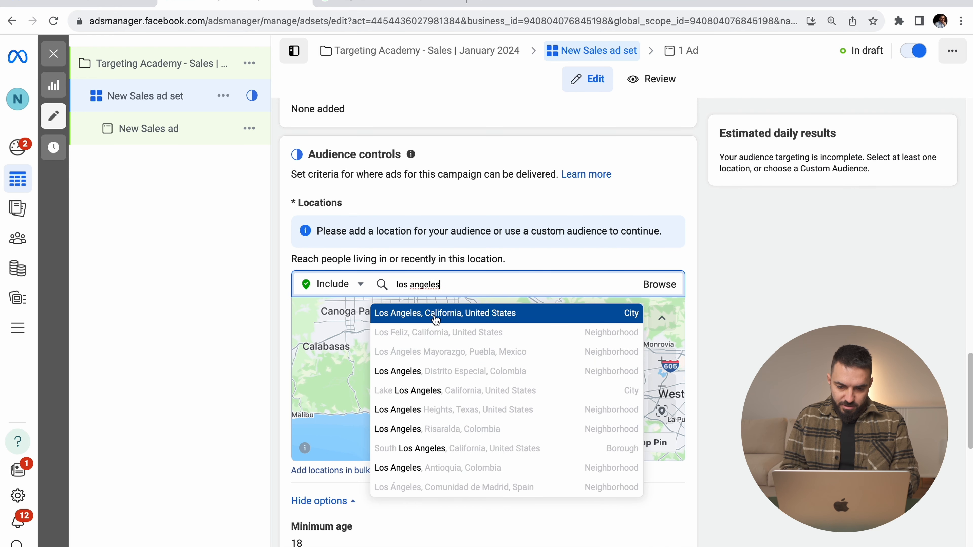
key(Return)
click(489, 283)
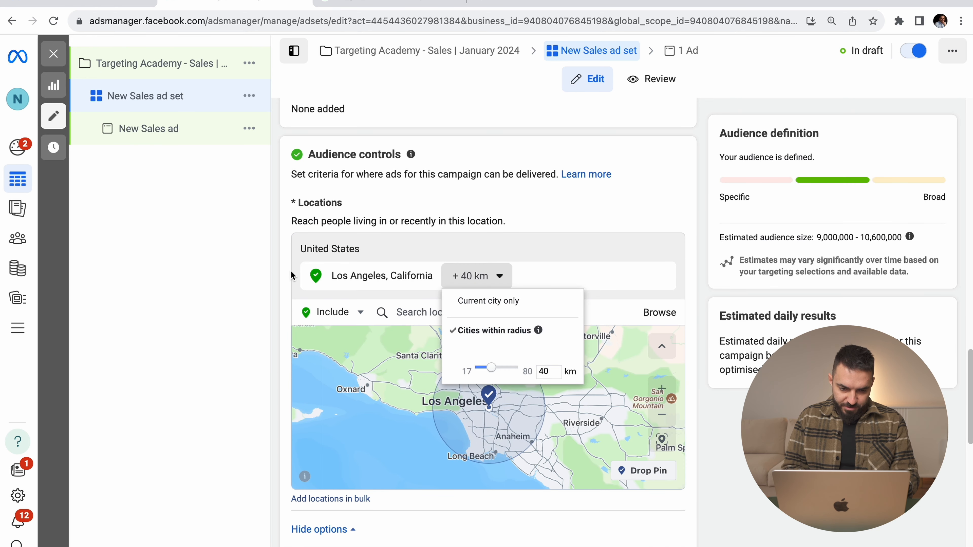
click(594, 209)
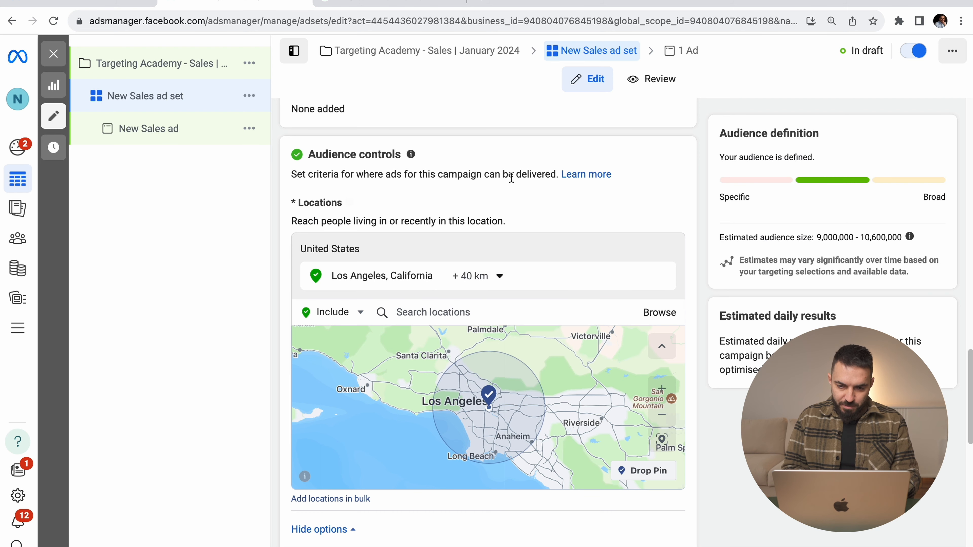
Step: Examine the remaining audience controls and read the minimum age restrictions by country
scroll(379, 219, down, 2)
scroll(343, 448, down, 3)
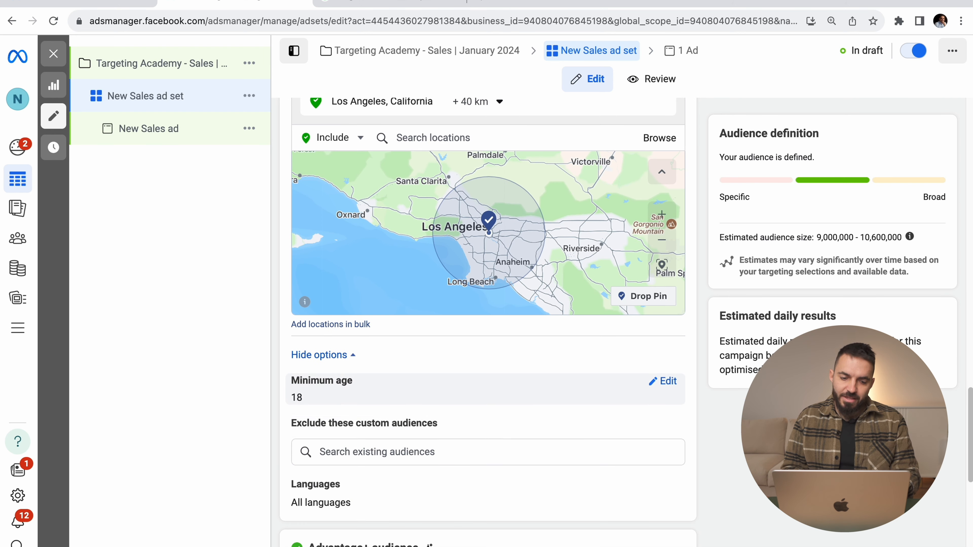
scroll(349, 390, down, 2)
mouse_move(364, 315)
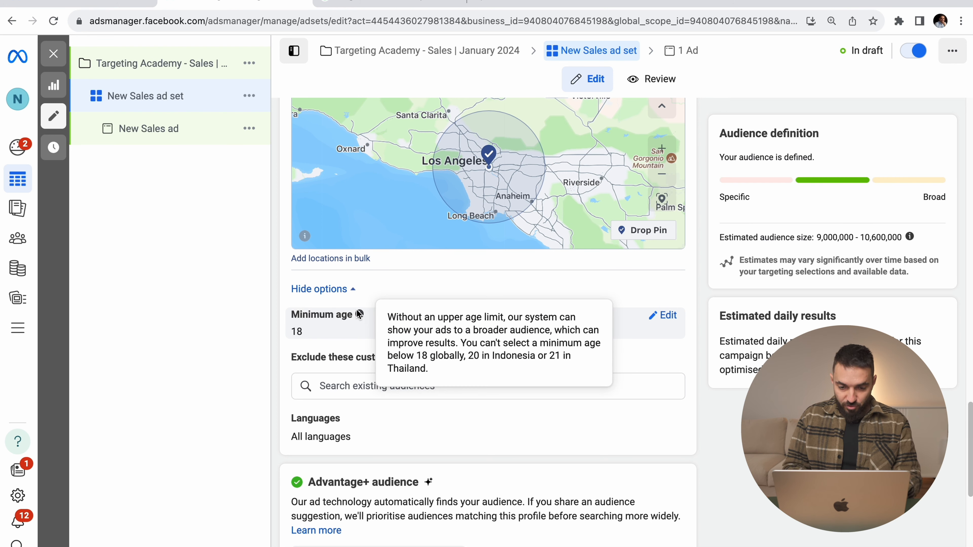
double_click(423, 359)
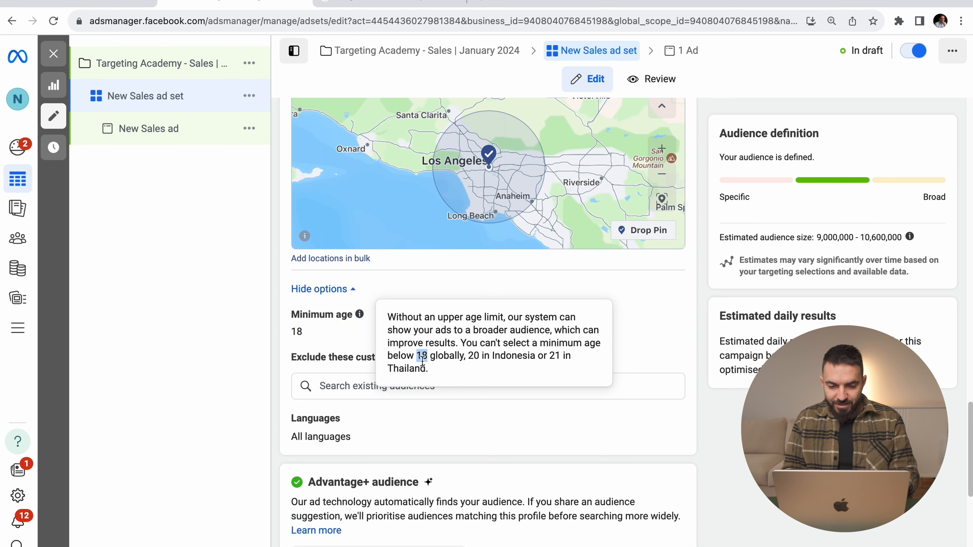
double_click(473, 357)
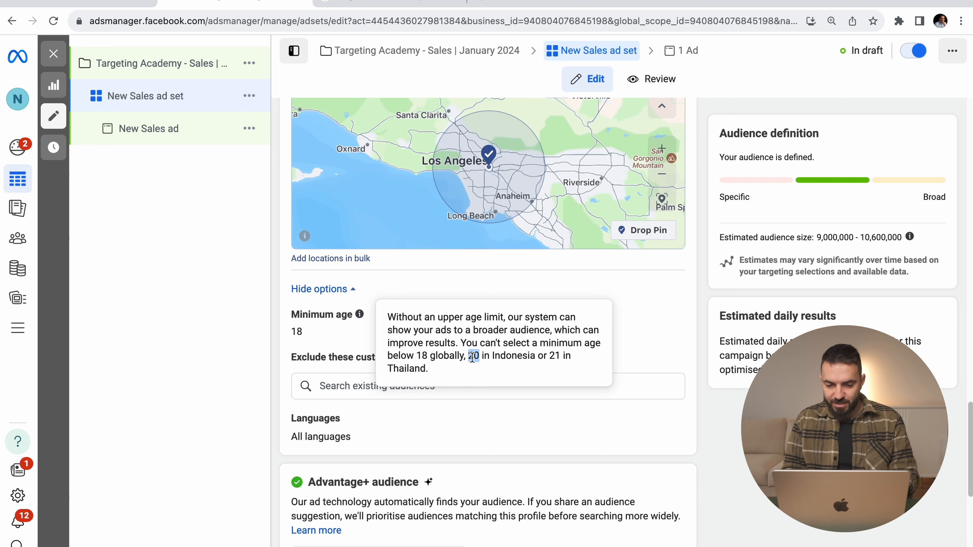
double_click(396, 370)
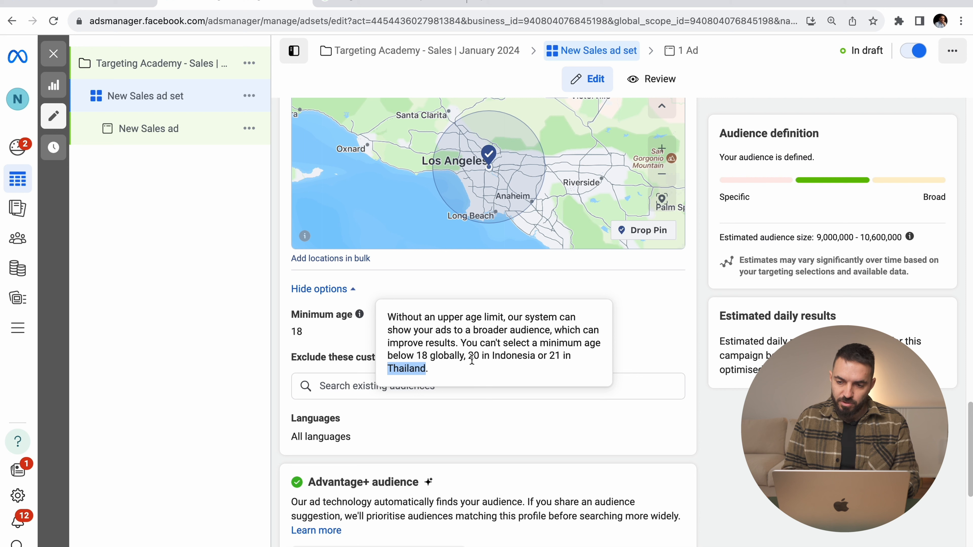
Step: Try excluding the 365-day Instagram engagement custom audience from the ad set, then remove that exclusion
double_click(473, 356)
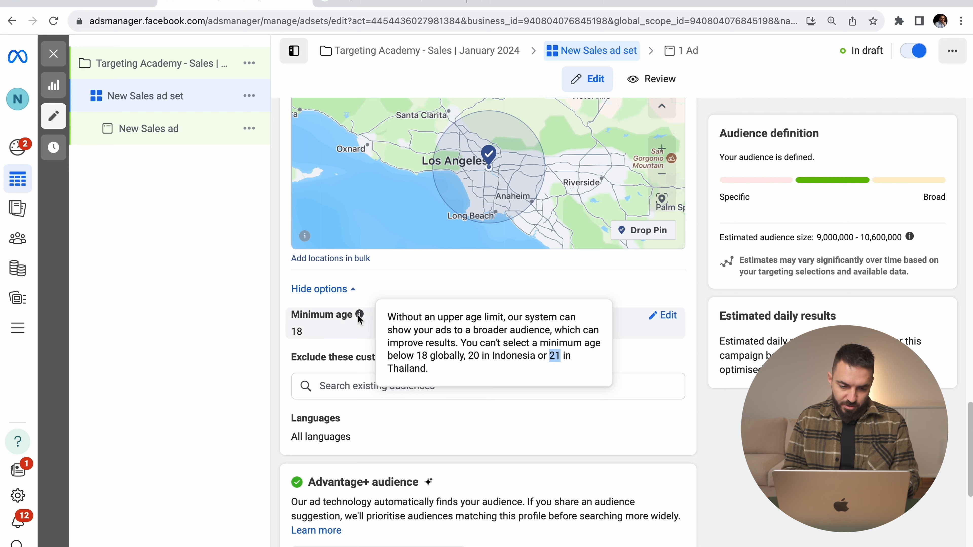
click(346, 395)
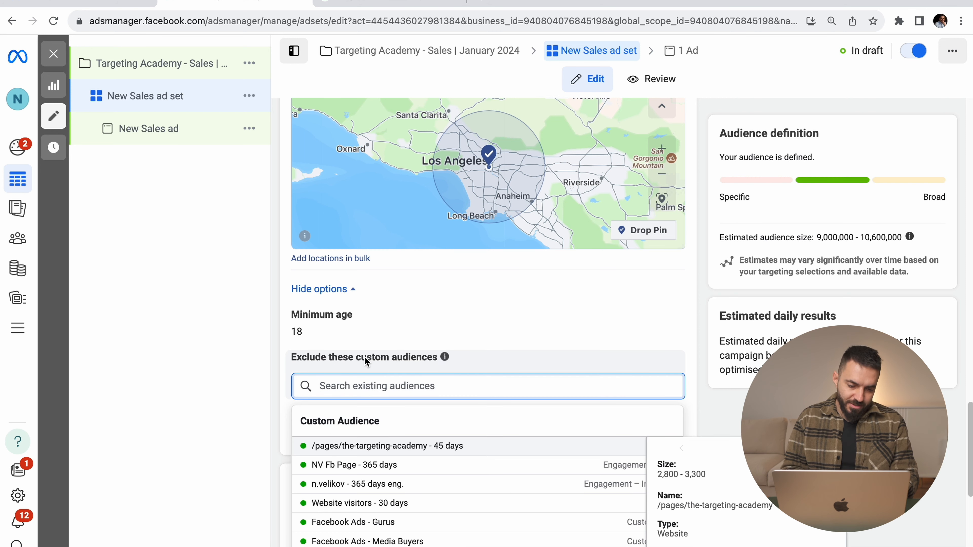
click(367, 338)
click(351, 386)
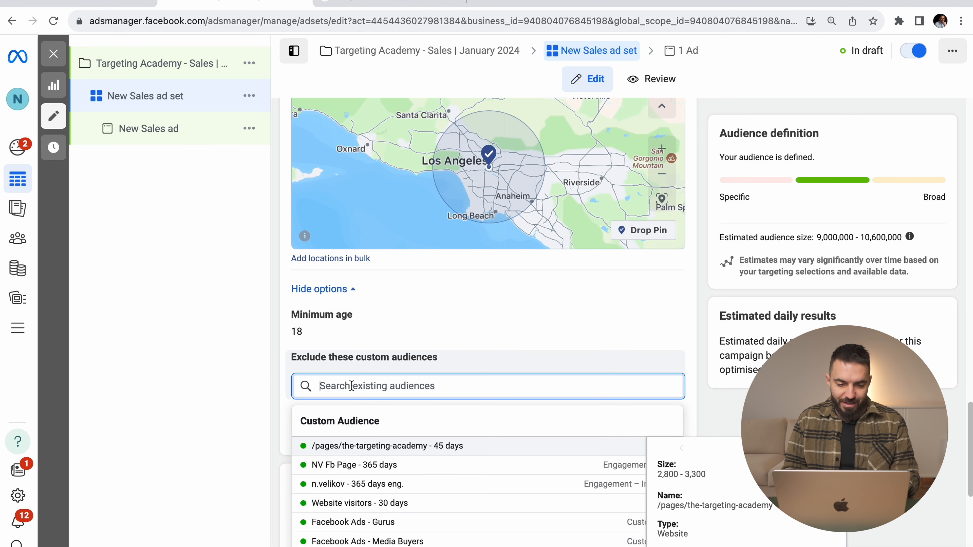
click(366, 492)
drag(413, 415, 320, 415)
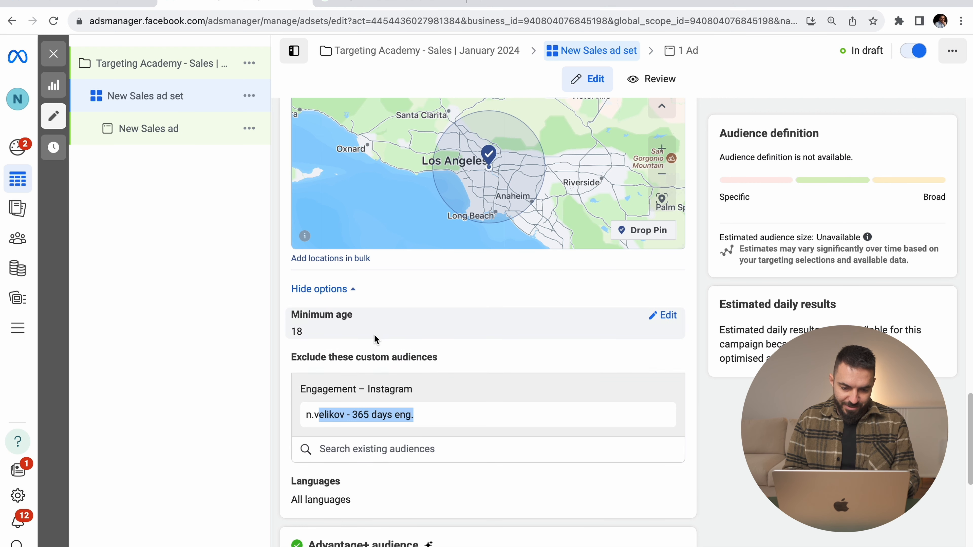
click(658, 417)
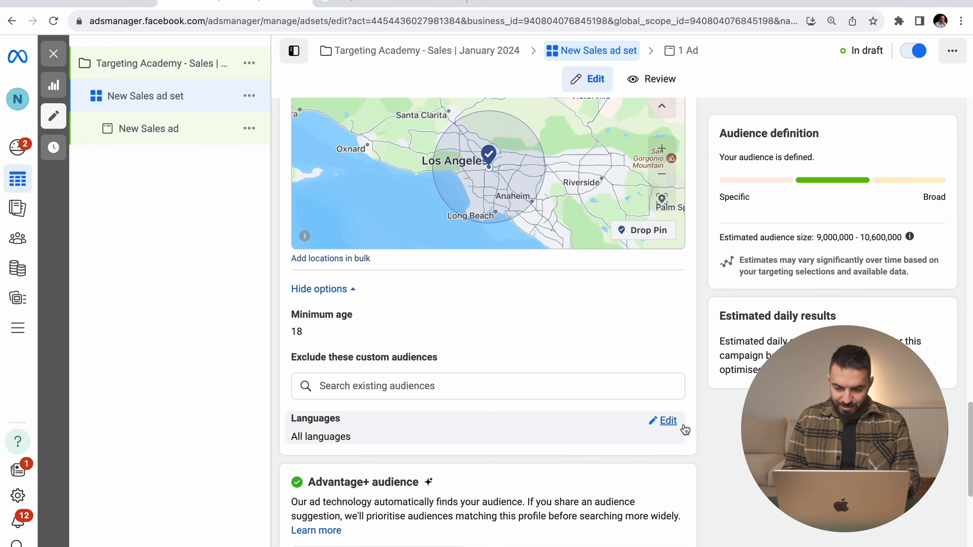
Step: Open the audience languages for editing, search for "engli" and clear the search without choosing a language
click(669, 422)
scroll(514, 427, down, 2)
click(379, 359)
text(engli)
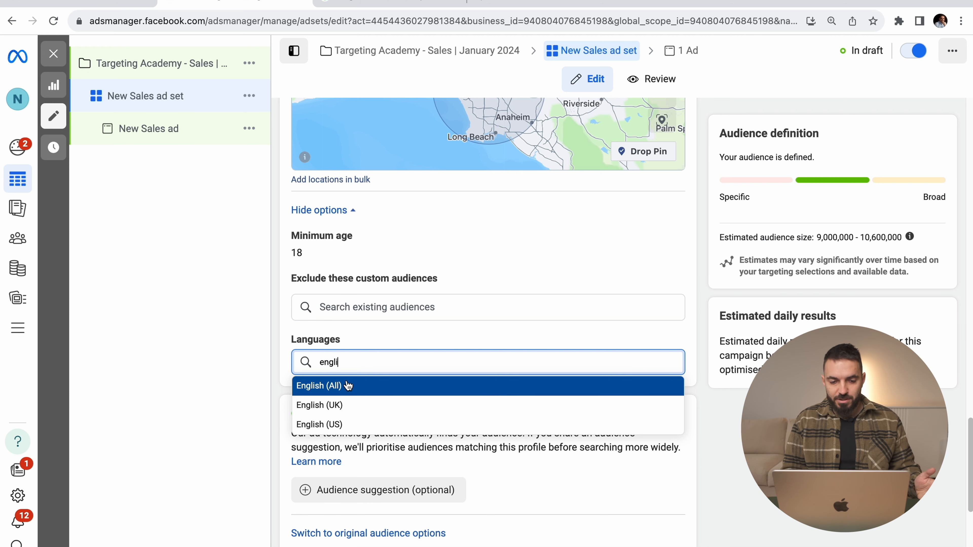
double_click(341, 365)
key(BackSpace)
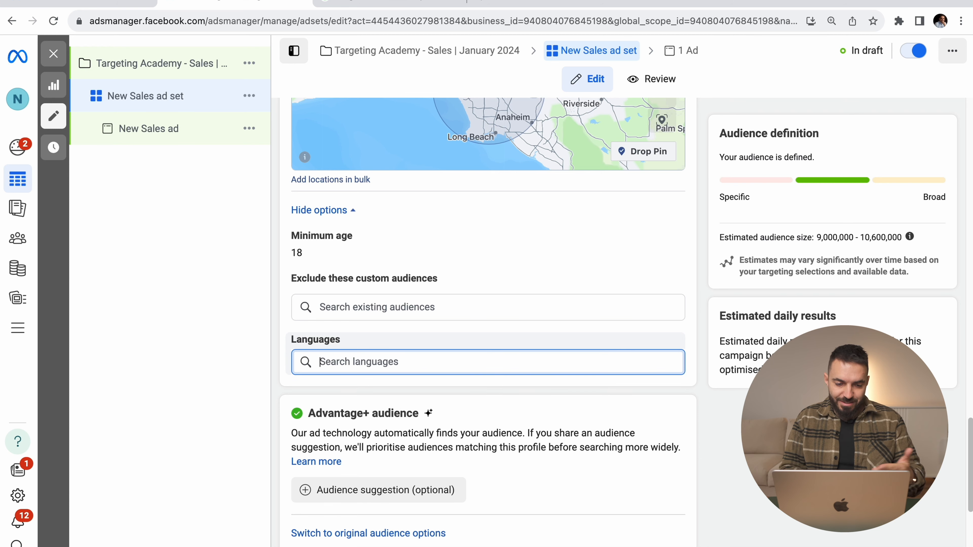
Step: Switch the ad set from Advantage+ audience to the original audience options
scroll(408, 424, down, 3)
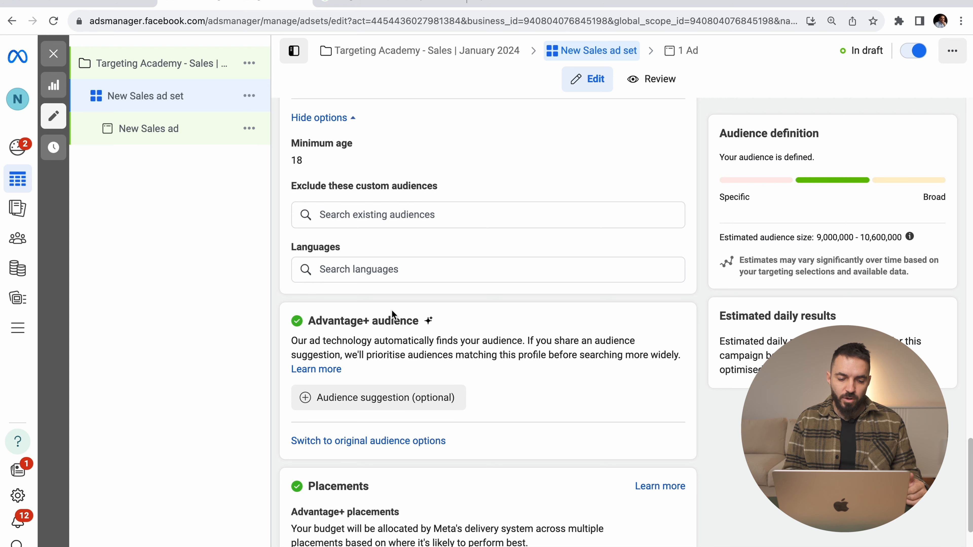
scroll(391, 310, down, 2)
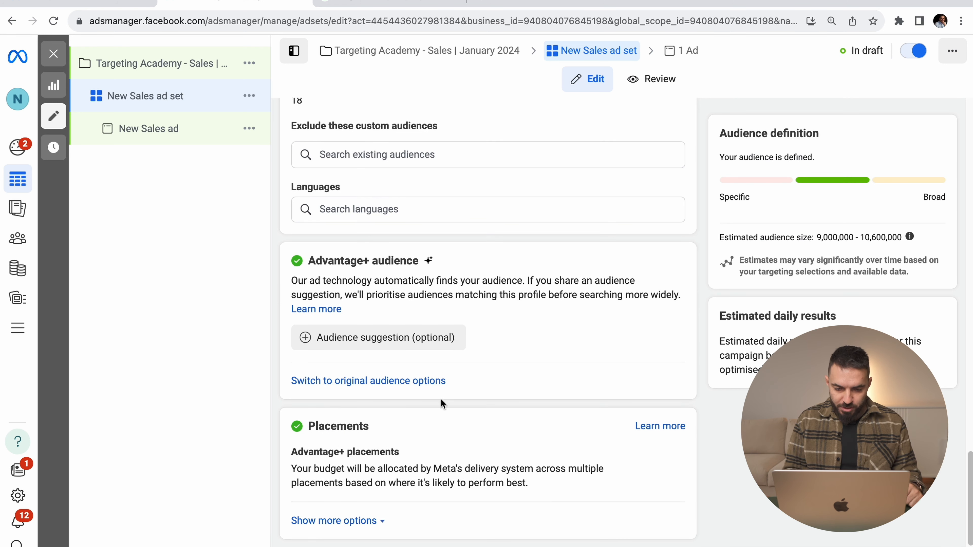
click(403, 381)
Step: Review the existing custom and lookalike audiences that can be used for the ad set
scroll(453, 323, down, 10)
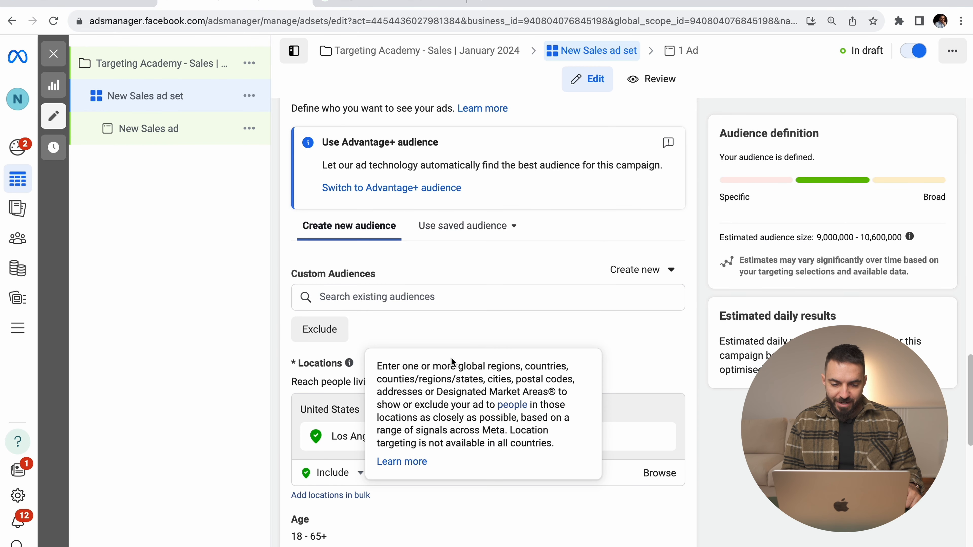
click(321, 290)
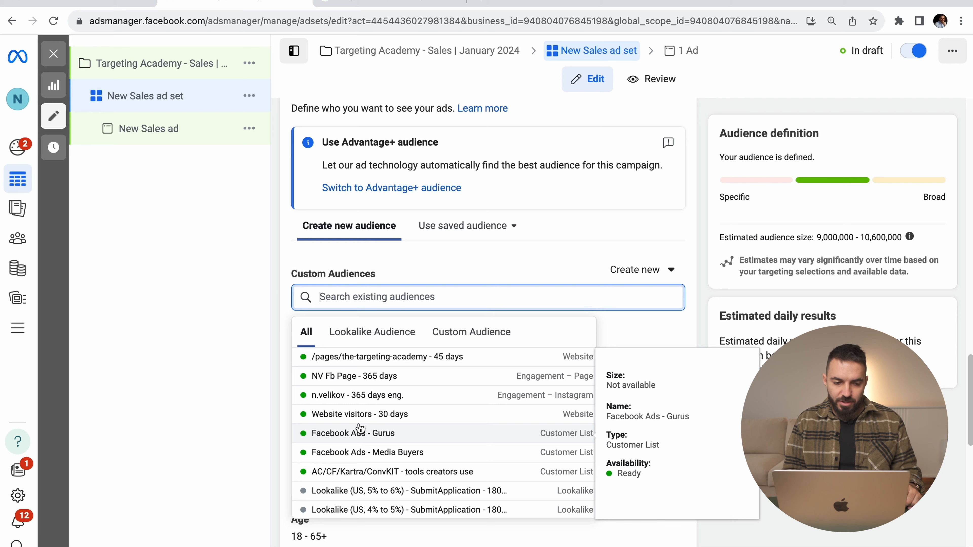
mouse_move(33, 331)
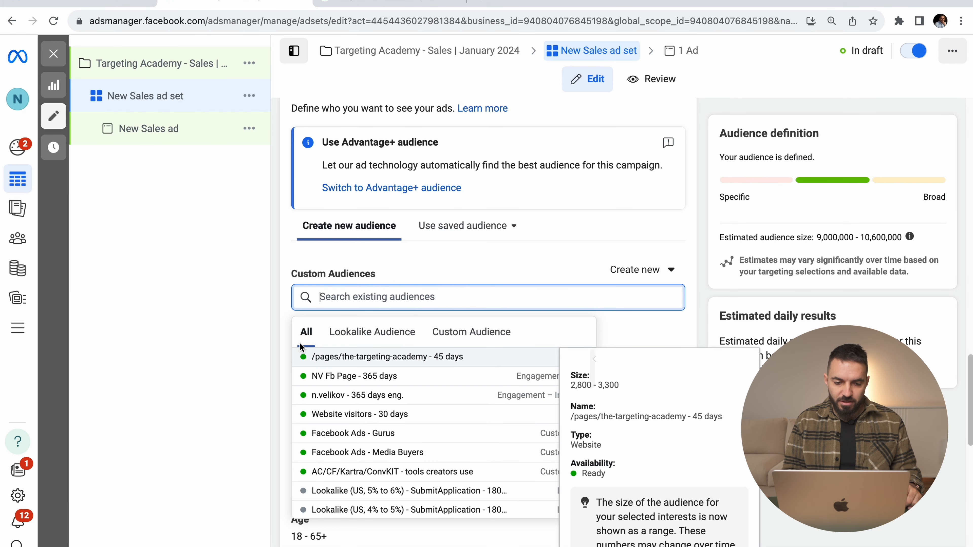
click(333, 266)
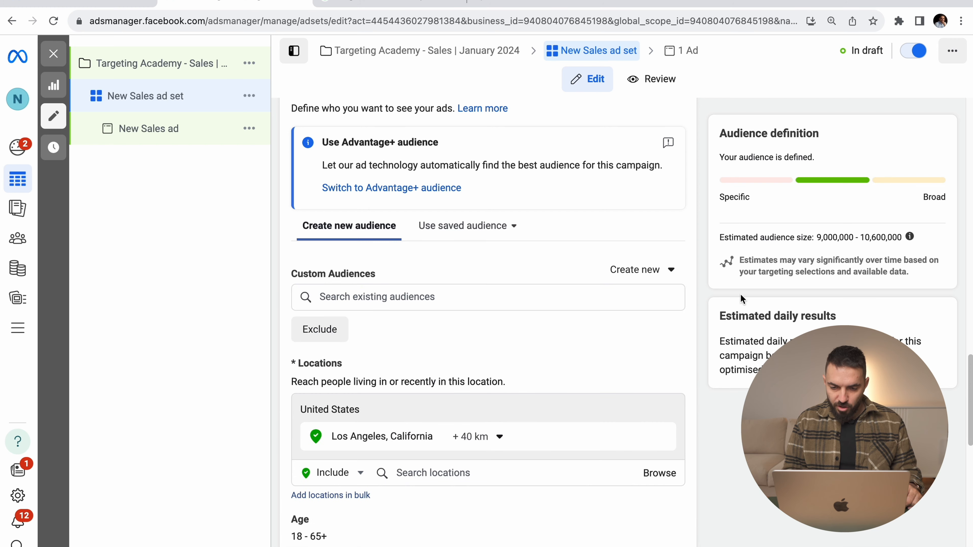
Step: Review the sources for a new custom audience, try Augmented reality, and leave without creating an audience
click(627, 272)
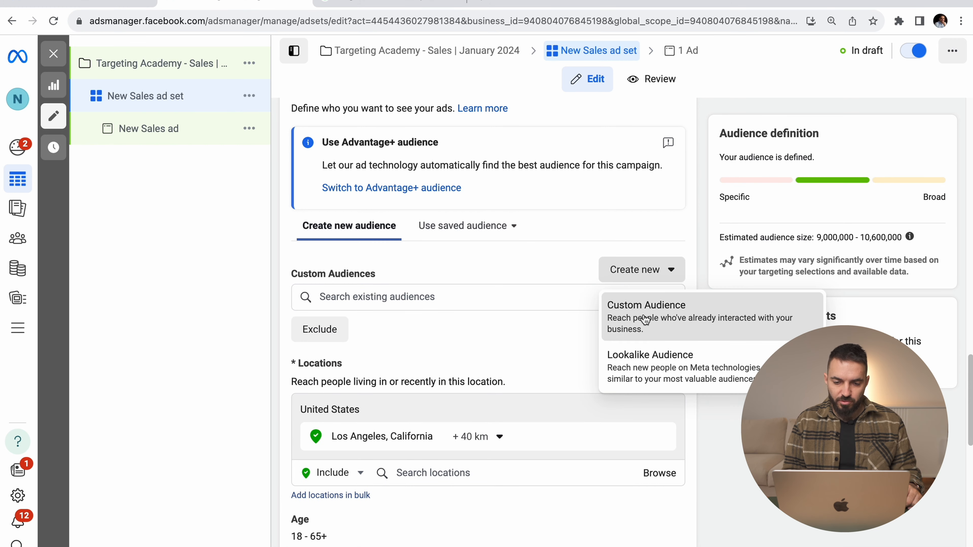
click(646, 320)
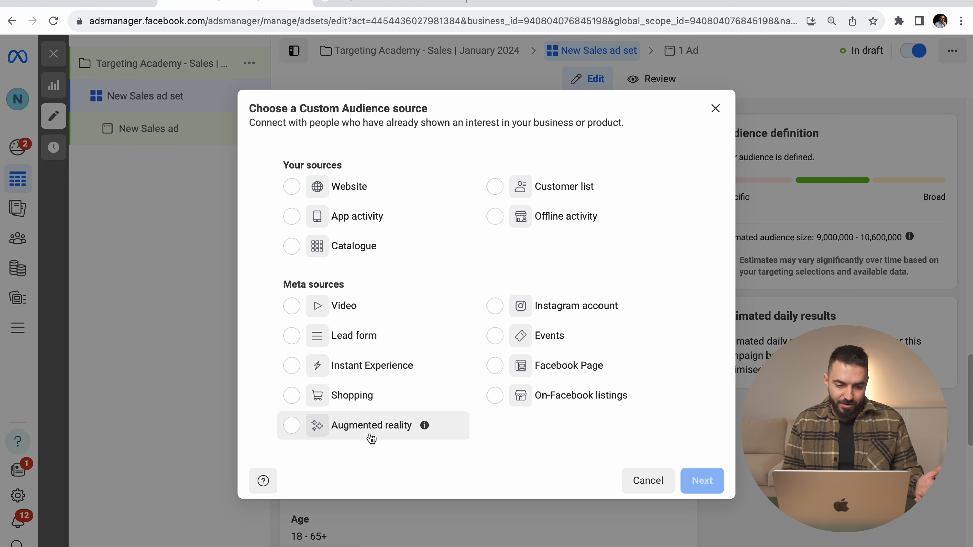
click(424, 436)
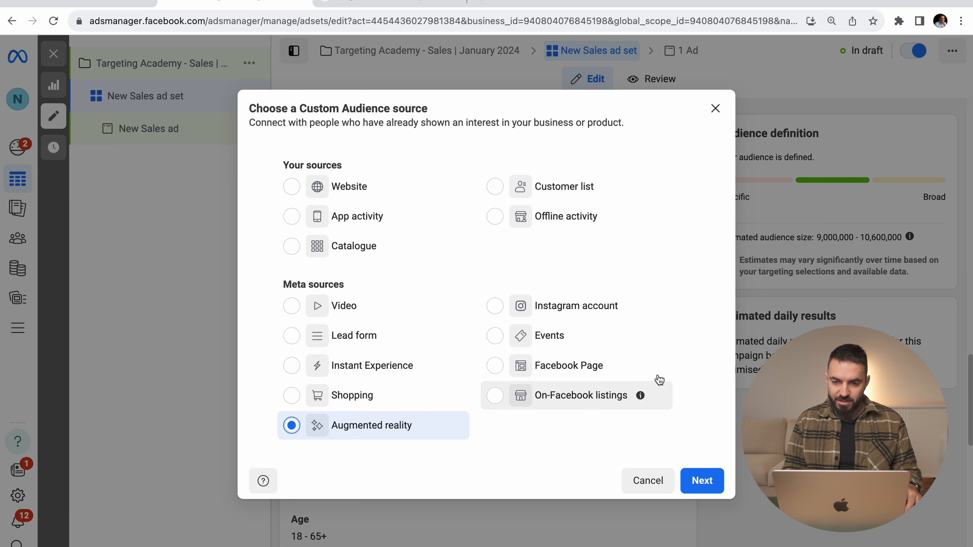
click(721, 108)
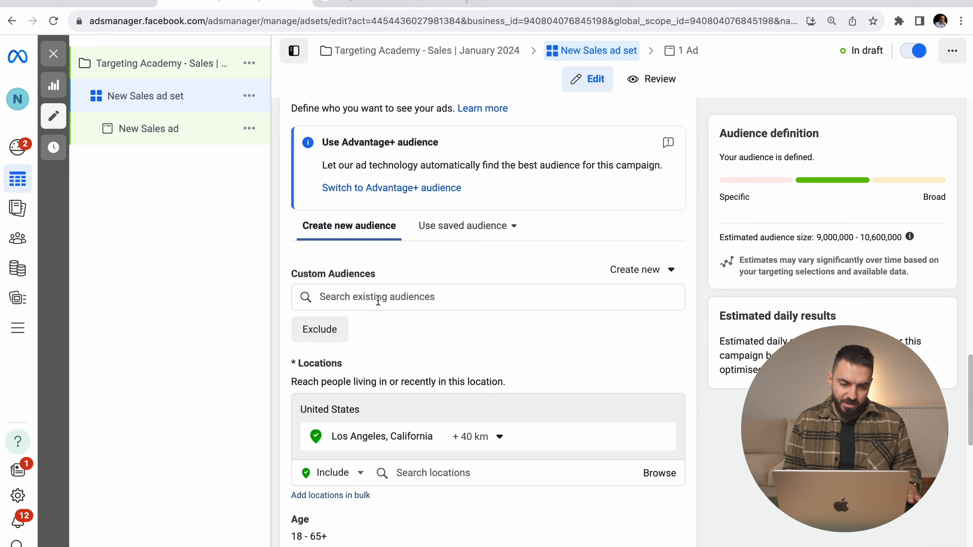
click(376, 291)
click(382, 274)
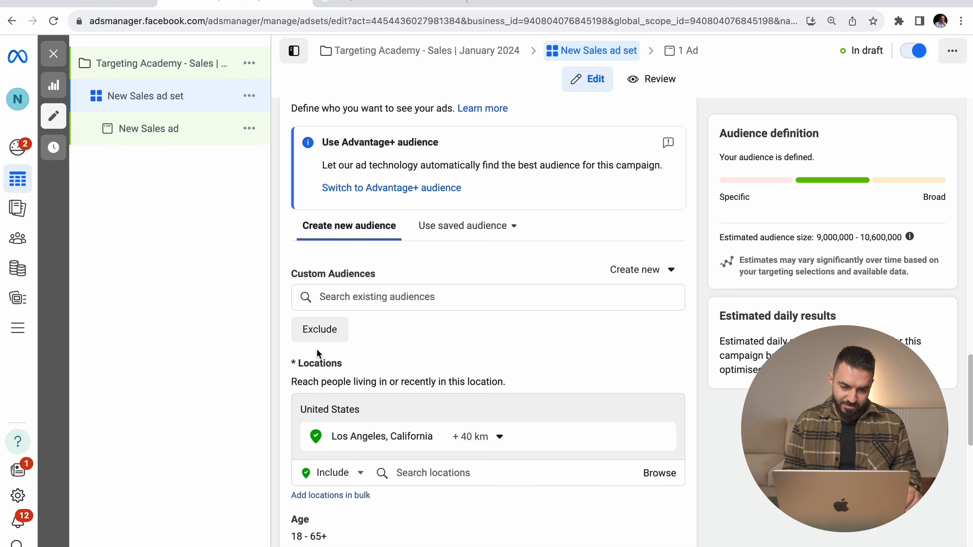
Step: Set the audience's maximum age to 60 and restrict the gender to Men
scroll(346, 302, down, 3)
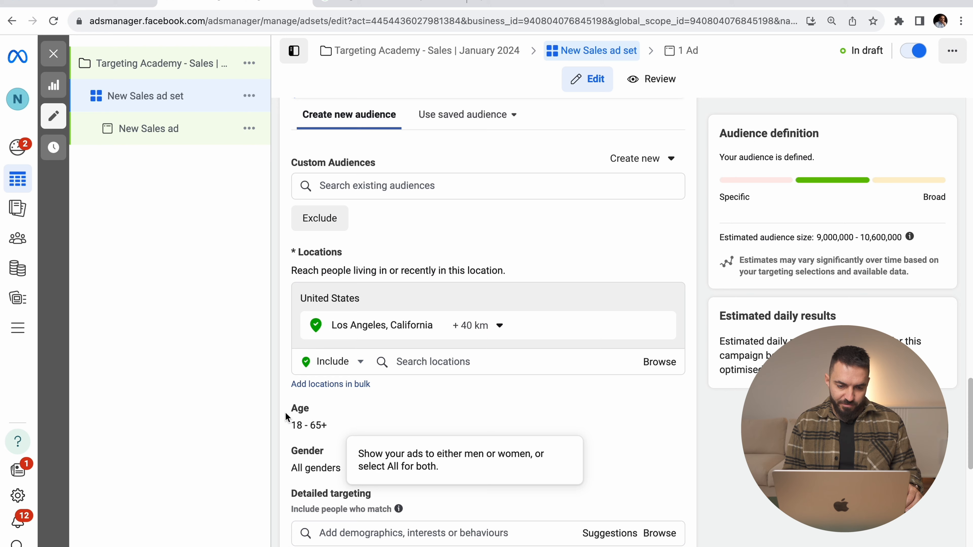
scroll(325, 416, down, 2)
mouse_move(316, 318)
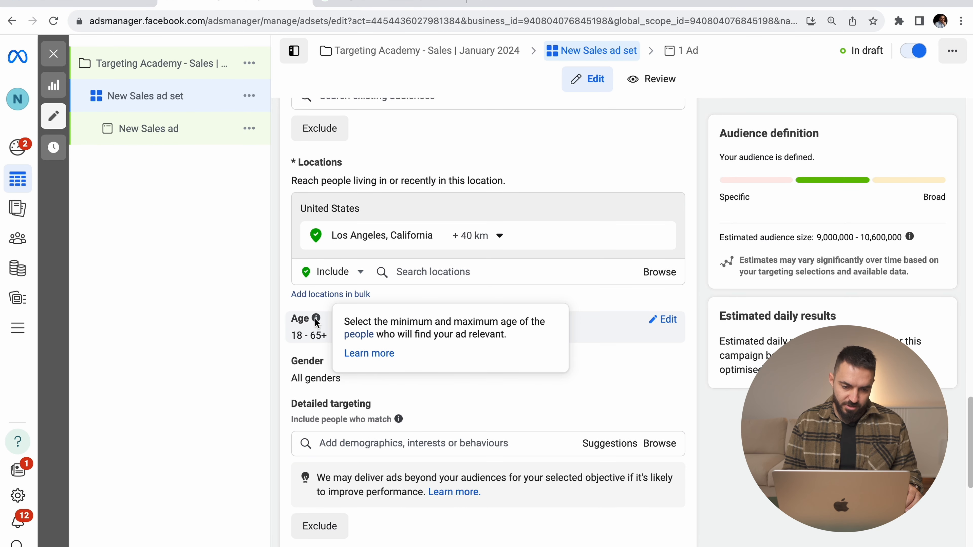
click(668, 321)
click(330, 339)
click(381, 341)
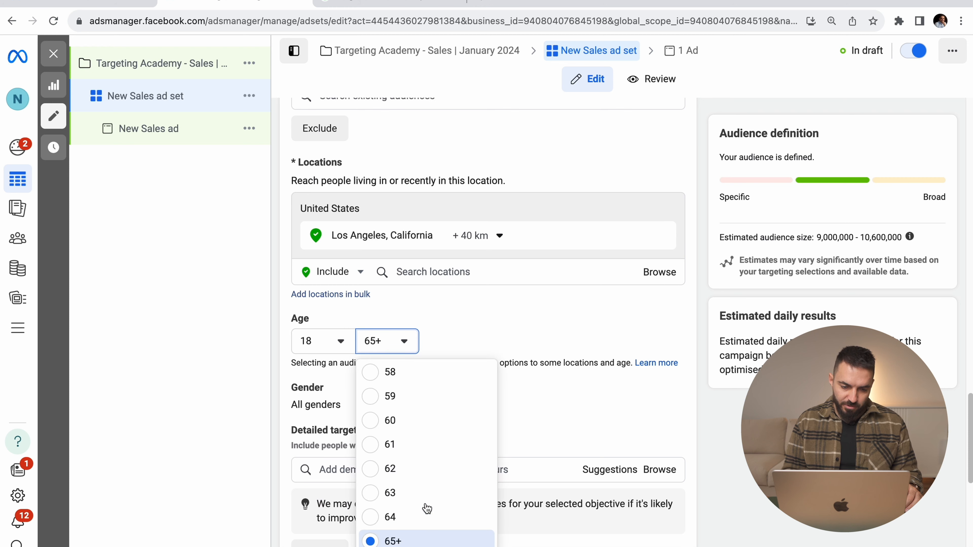
click(400, 421)
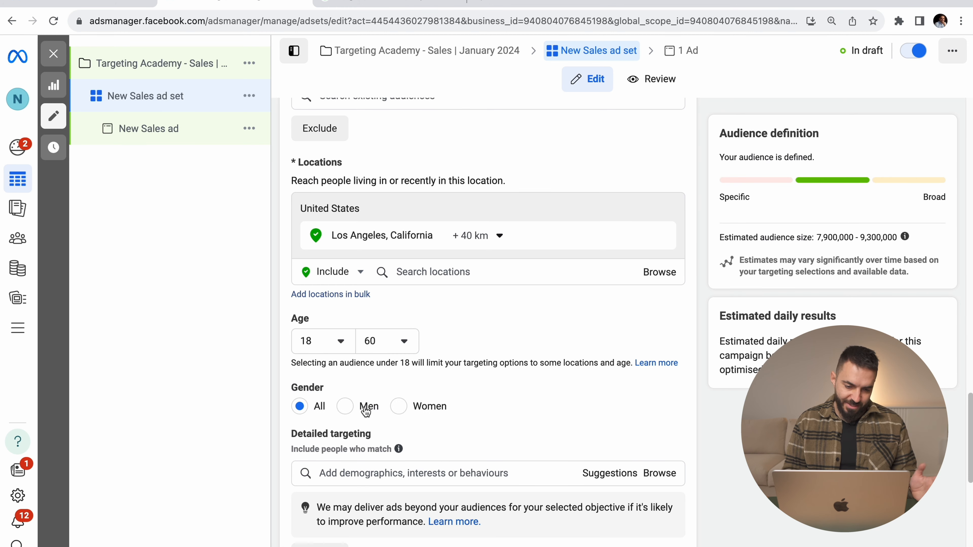
click(368, 406)
Step: Search detailed targeting for "fitness", include the Physical fitness (fitness) interest, and check the estimated audience size
scroll(453, 452, down, 2)
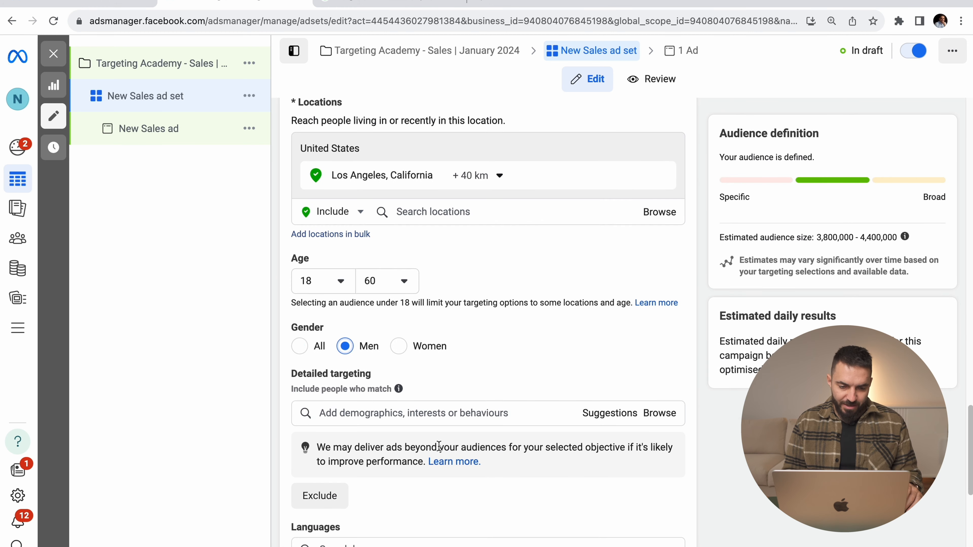
double_click(317, 388)
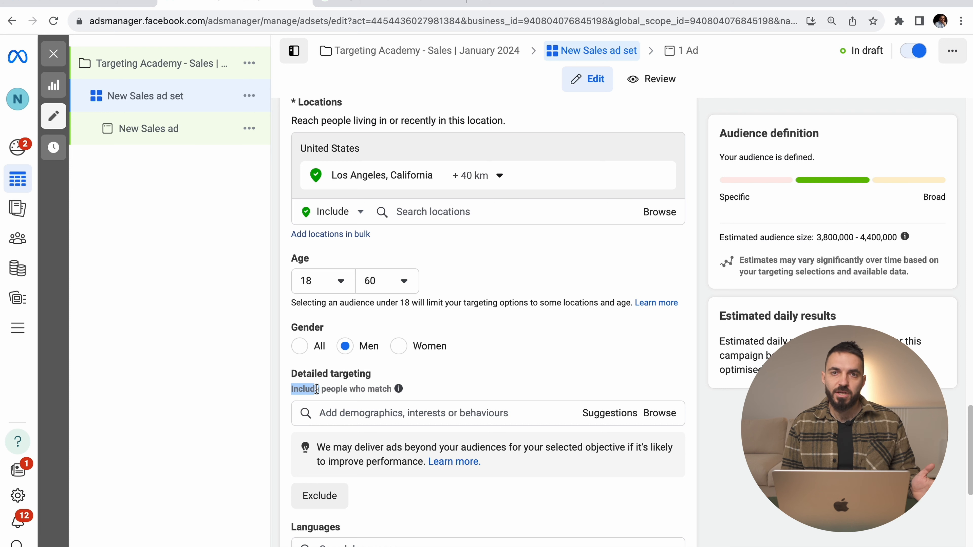
click(330, 409)
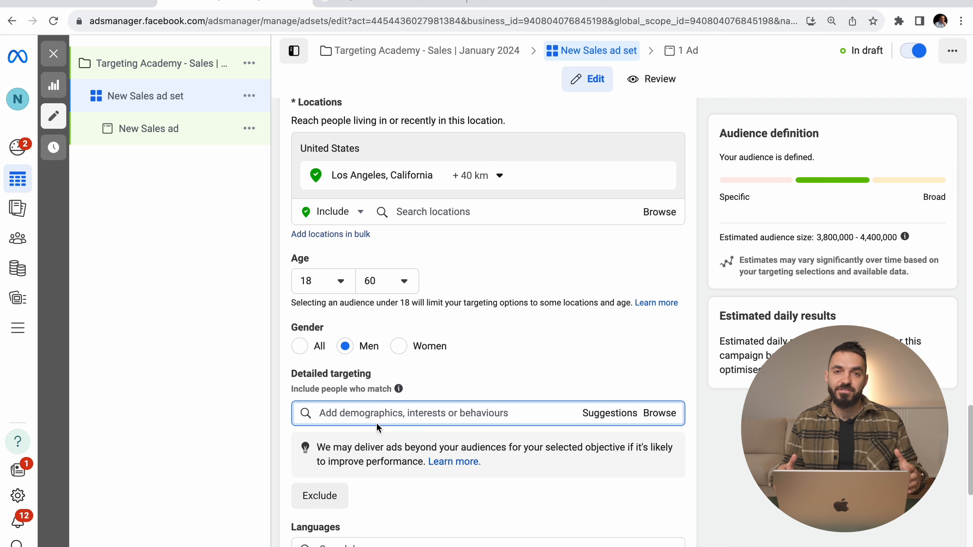
text(fitne)
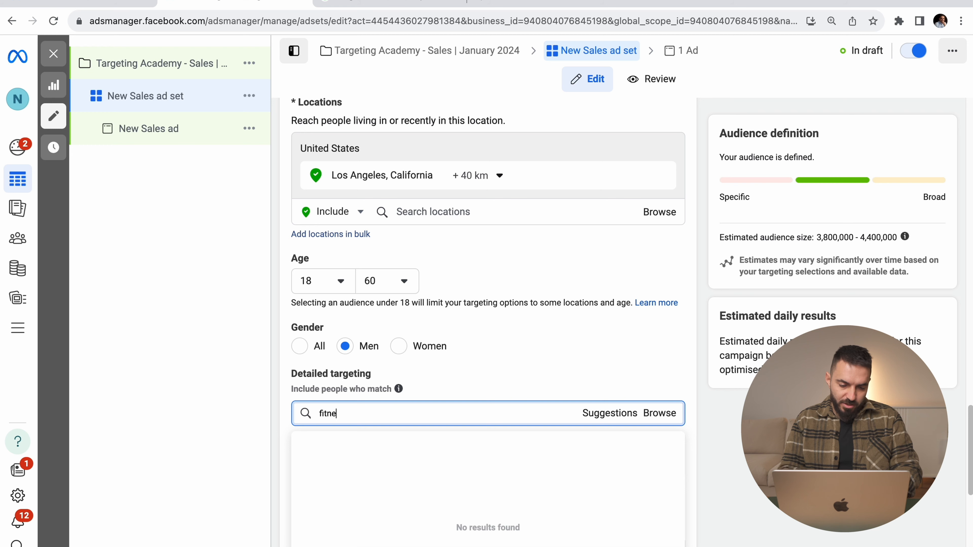
text(ss)
scroll(541, 381, down, 3)
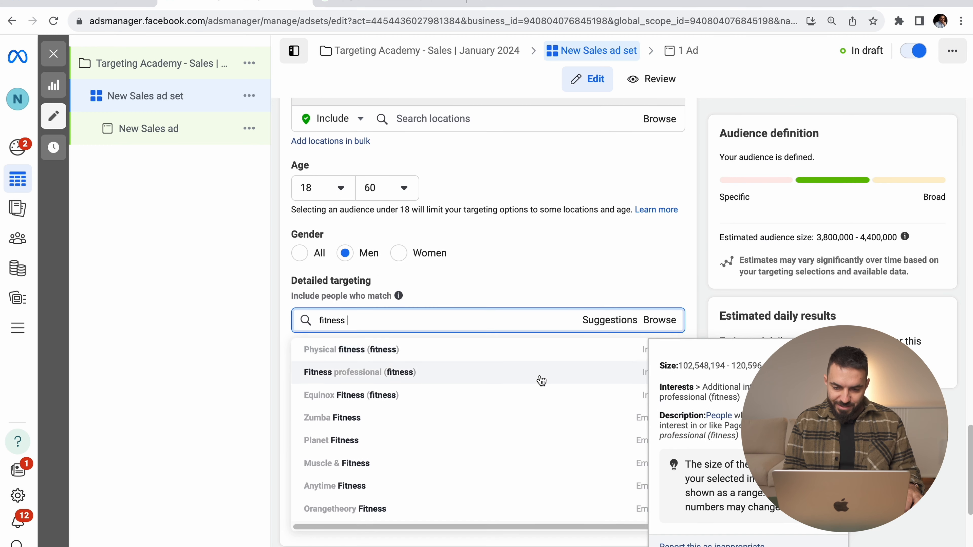
click(337, 354)
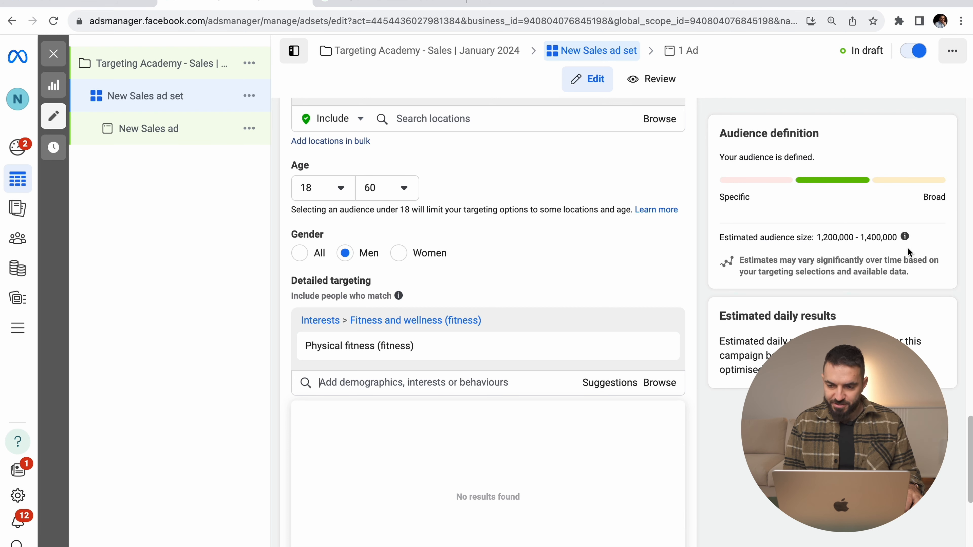
double_click(831, 237)
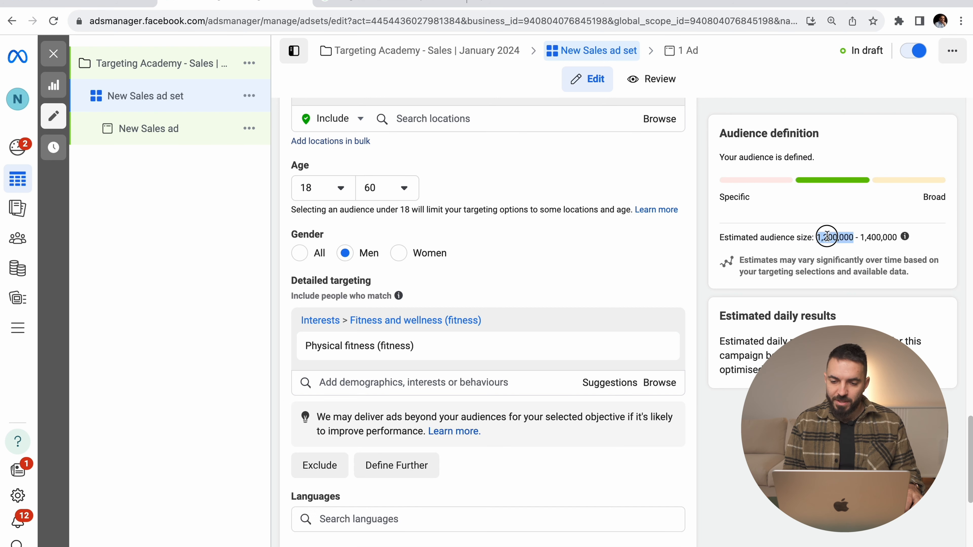
double_click(872, 238)
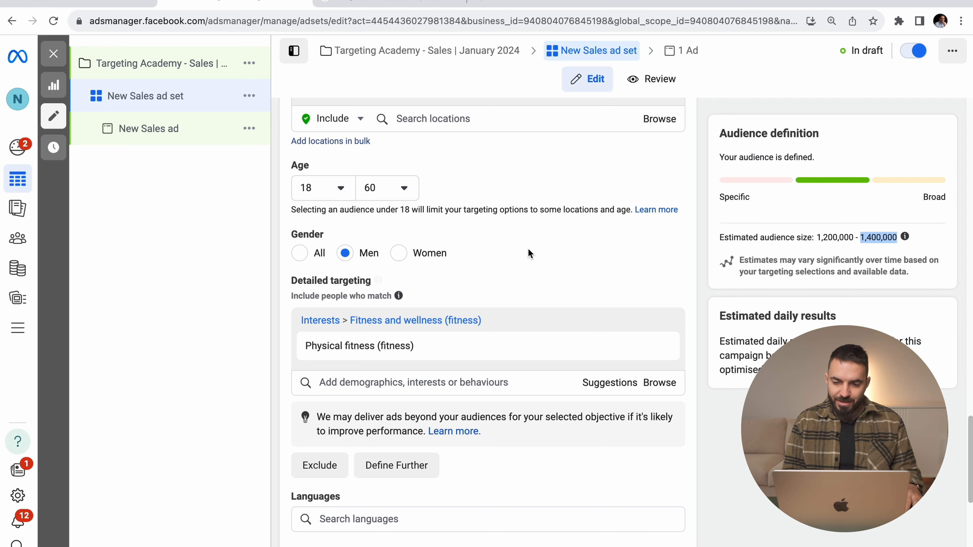
Step: Set the audience language to English (All) and review the audience definition
scroll(527, 248, up, 2)
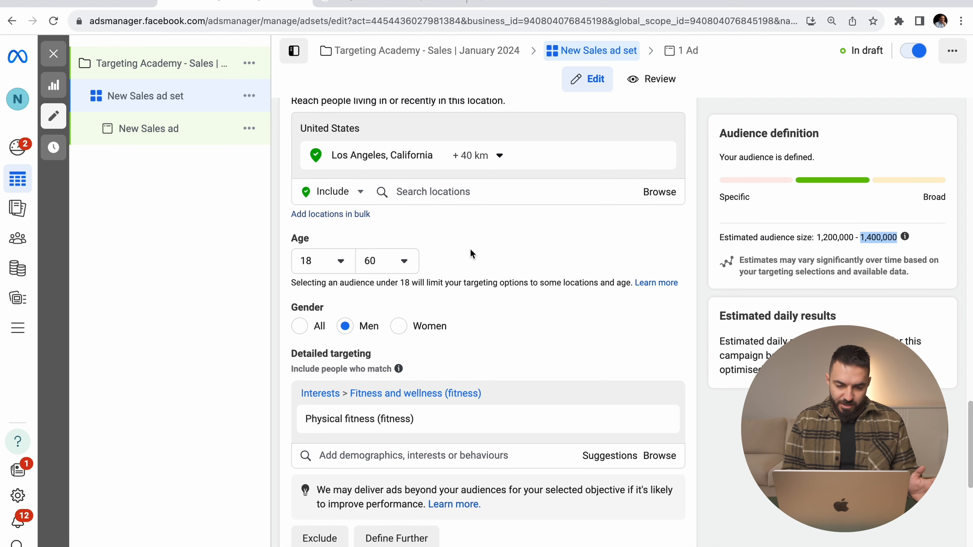
scroll(470, 250, down, 5)
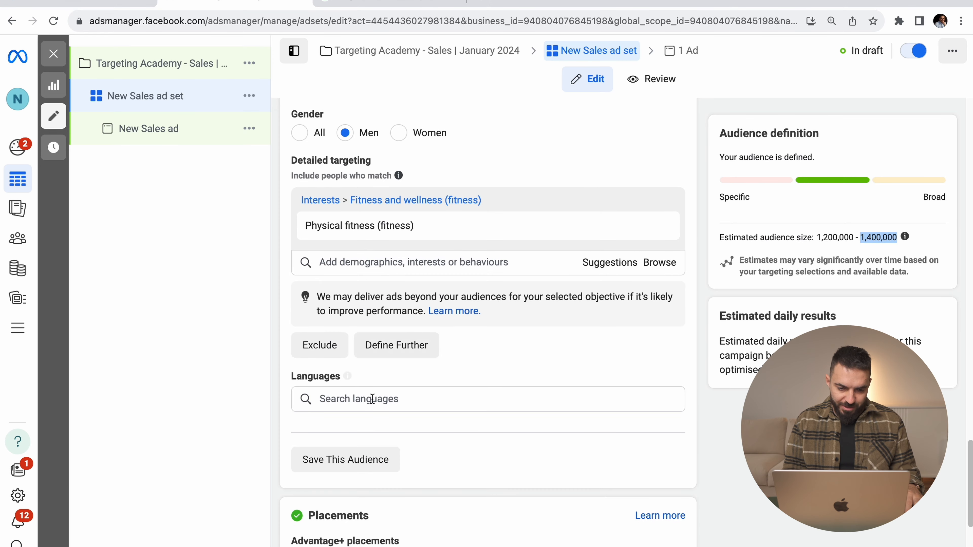
click(371, 399)
text(englis)
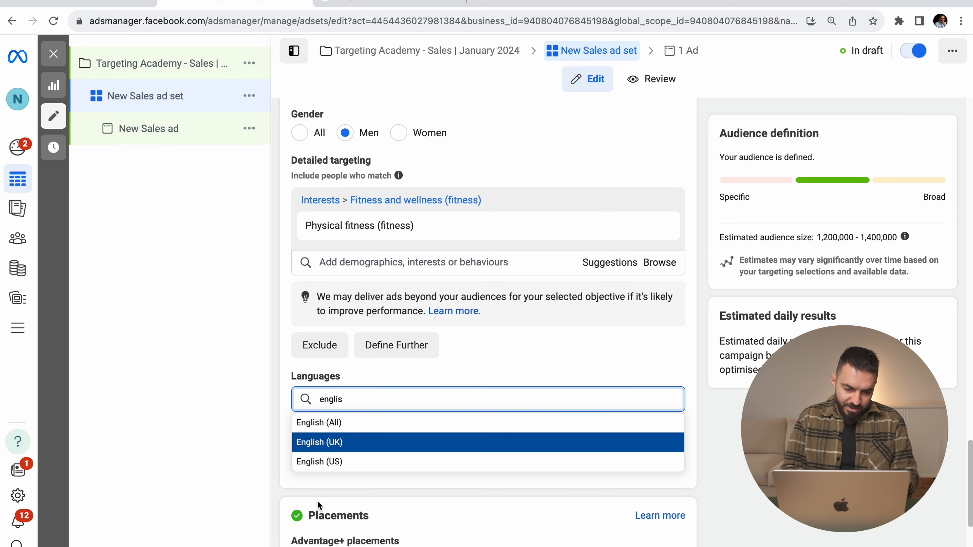
click(319, 422)
scroll(453, 214, up, 6)
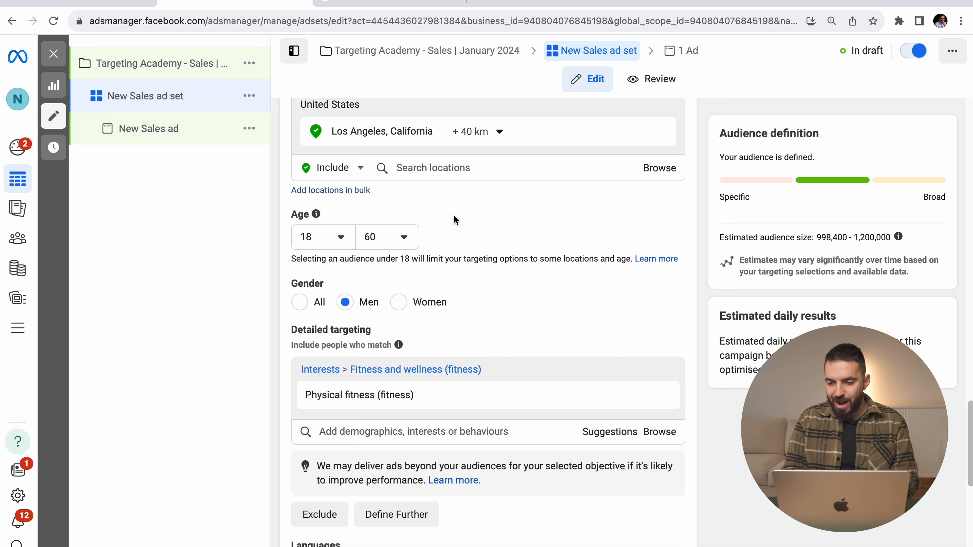
drag(716, 132, 836, 147)
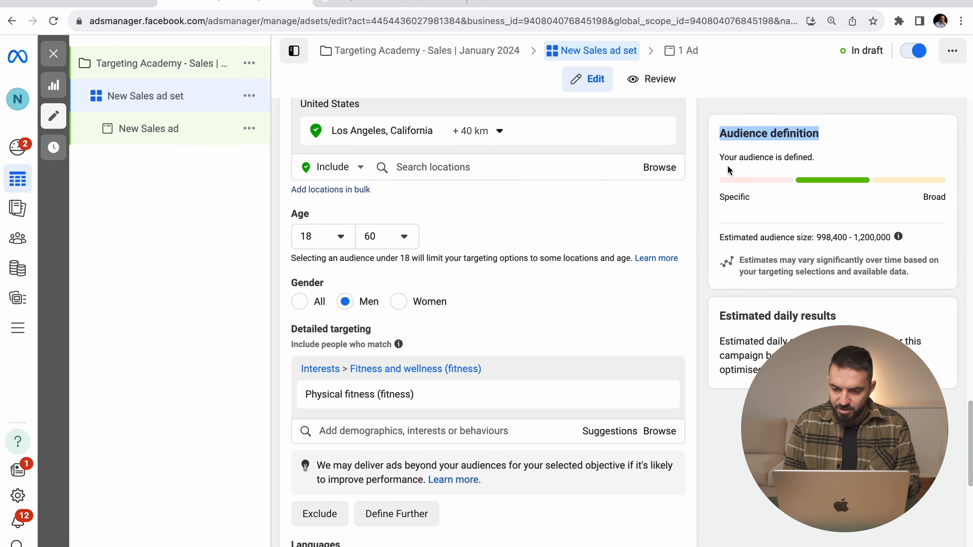
Step: Check the estimated audience size in the ad set's audience definition
click(720, 240)
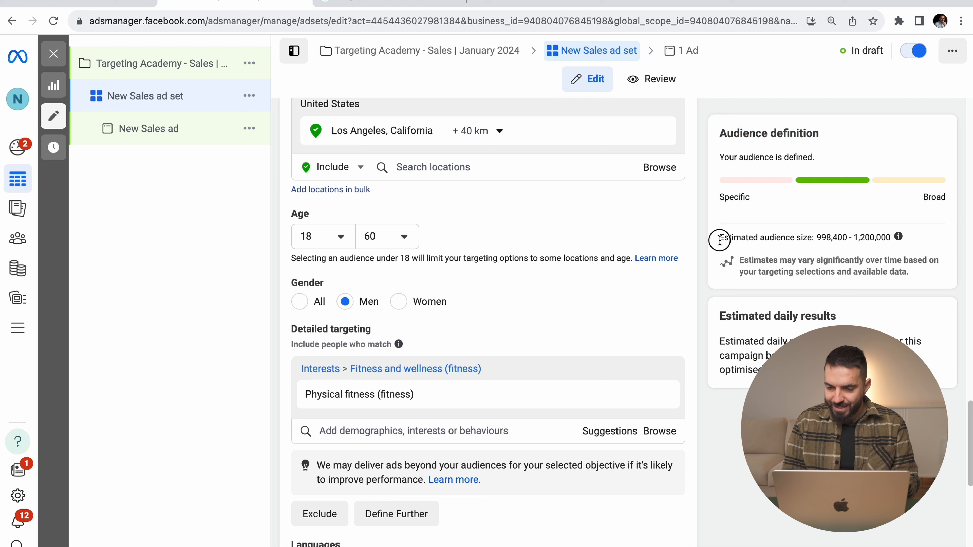
drag(720, 240, 794, 241)
click(792, 241)
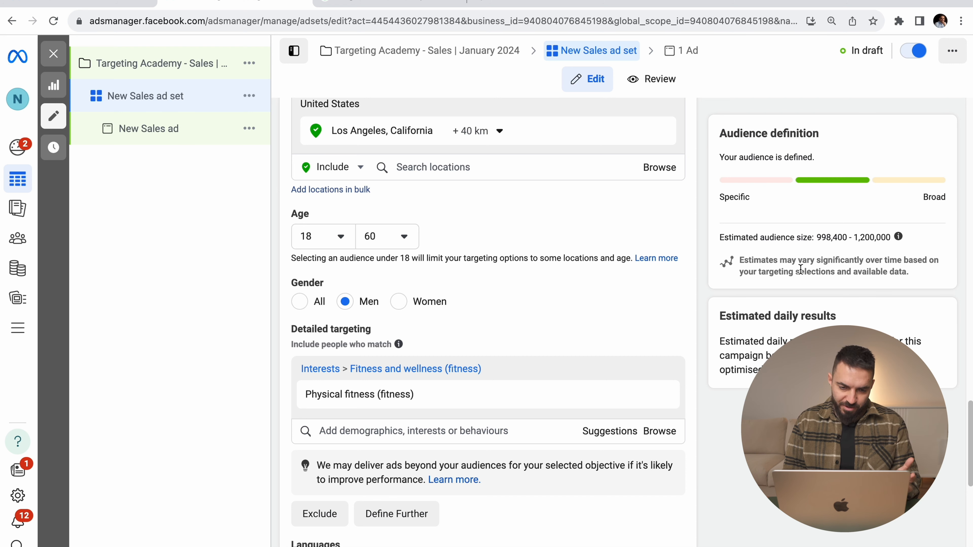
Step: Replace the Los Angeles, California location with the whole country United States
scroll(499, 197, up, 5)
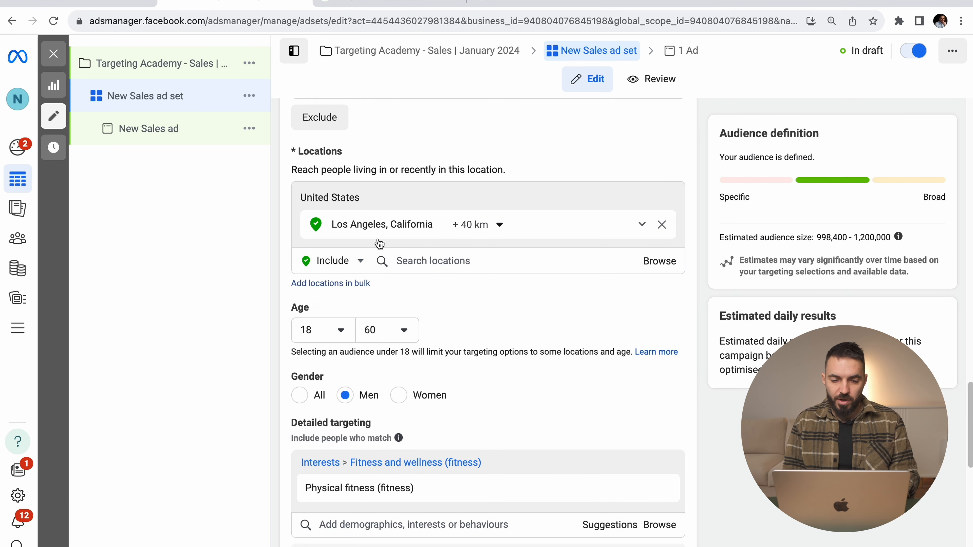
click(661, 225)
click(443, 235)
text(united)
text(states)
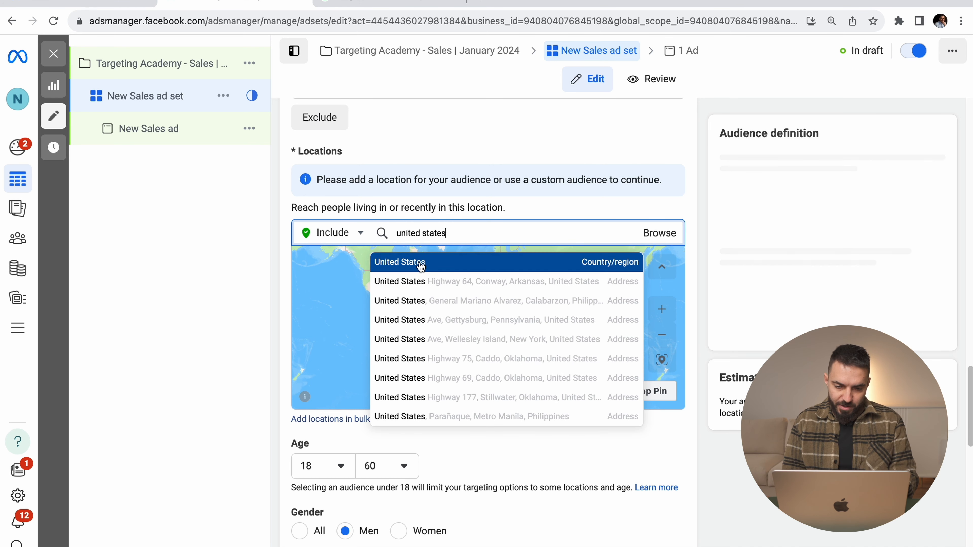
click(420, 261)
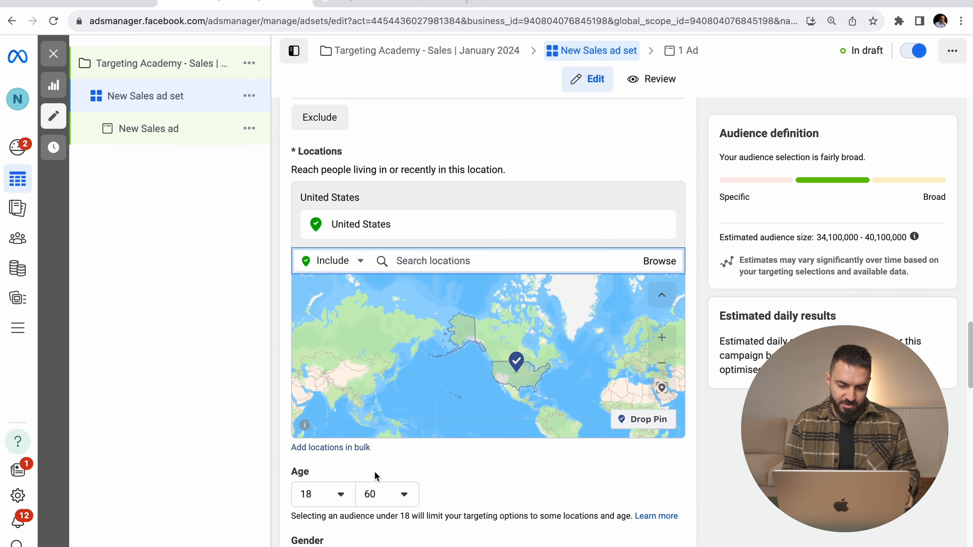
Step: Set the audience's maximum age to 65+ and the gender to All
click(377, 498)
scroll(383, 469, down, 2)
click(383, 464)
scroll(383, 480, down, 1)
scroll(399, 494, down, 3)
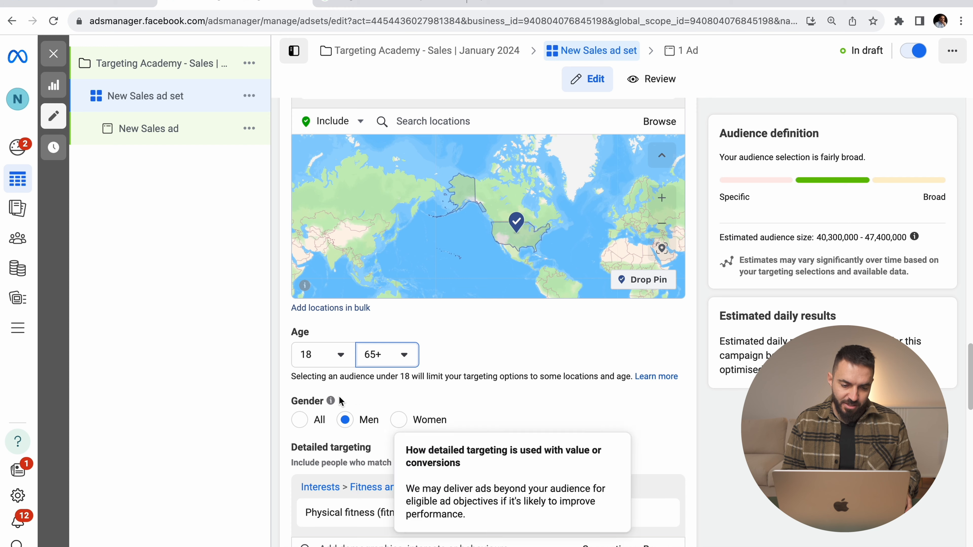
click(299, 419)
scroll(543, 460, down, 4)
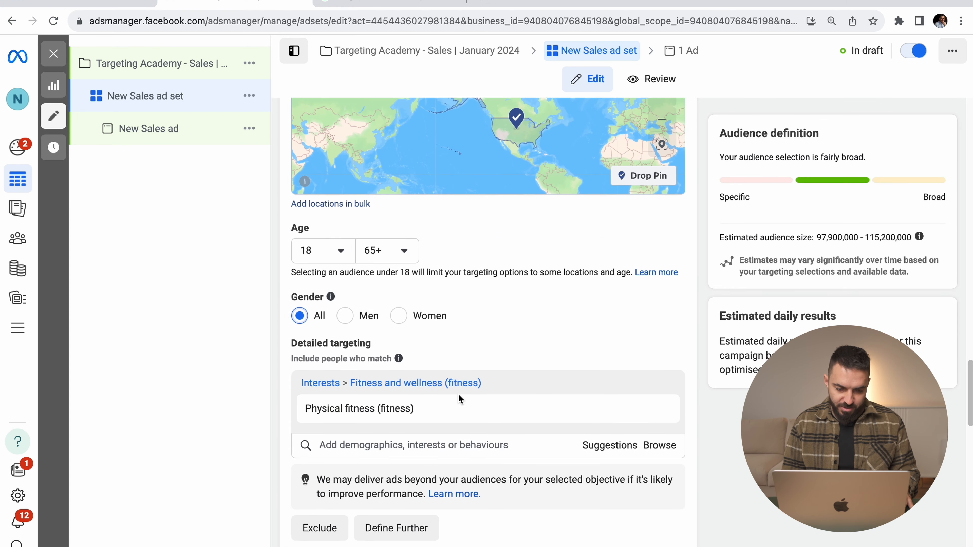
Step: Review the ad set's detailed targeting, performance goal, pixel, conversion event, custom audience, location and language settings
mouse_move(370, 371)
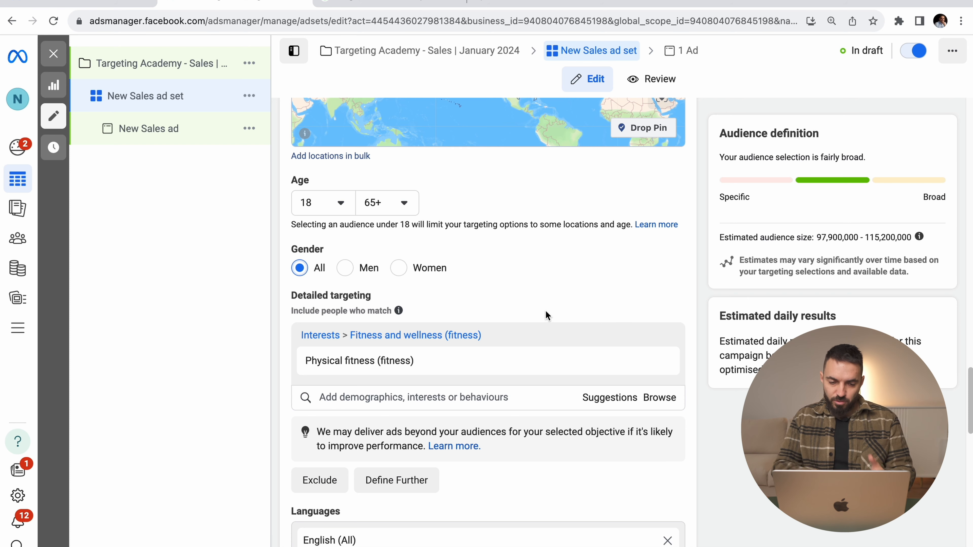
scroll(547, 315, up, 20)
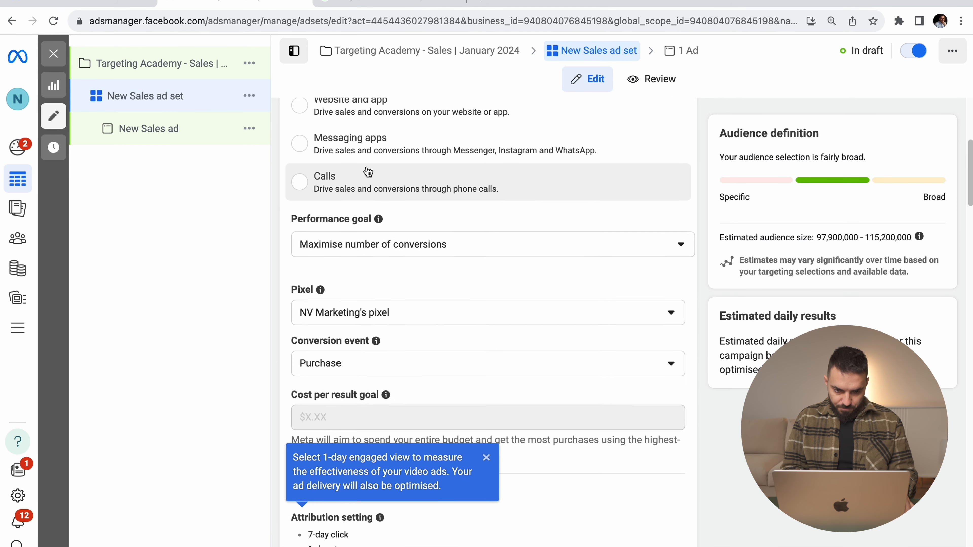
scroll(368, 173, up, 1)
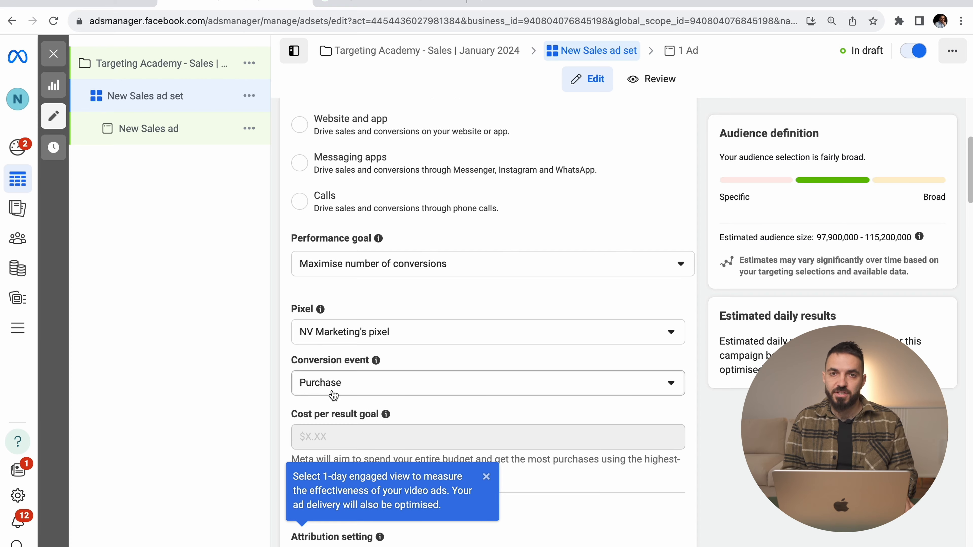
scroll(334, 394, down, 20)
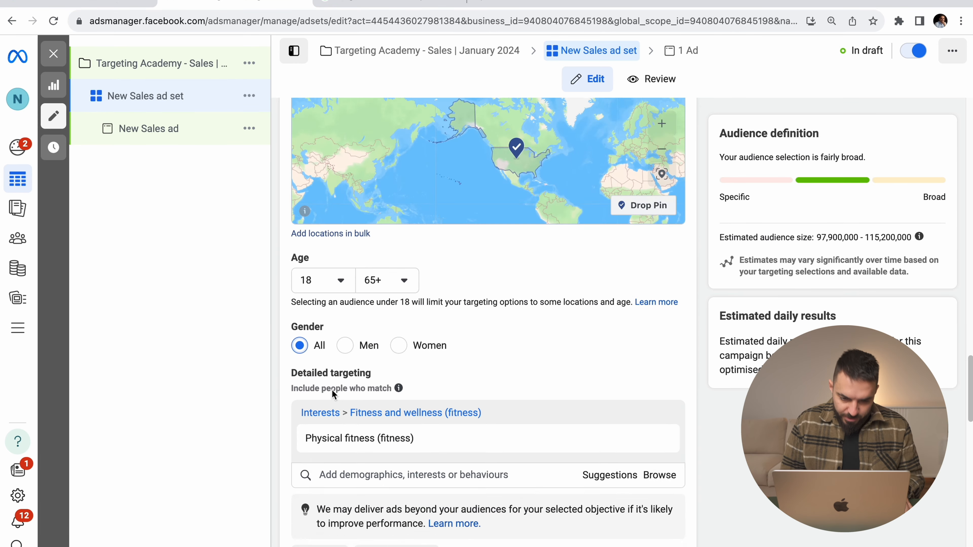
scroll(348, 245, down, 4)
scroll(347, 245, up, 12)
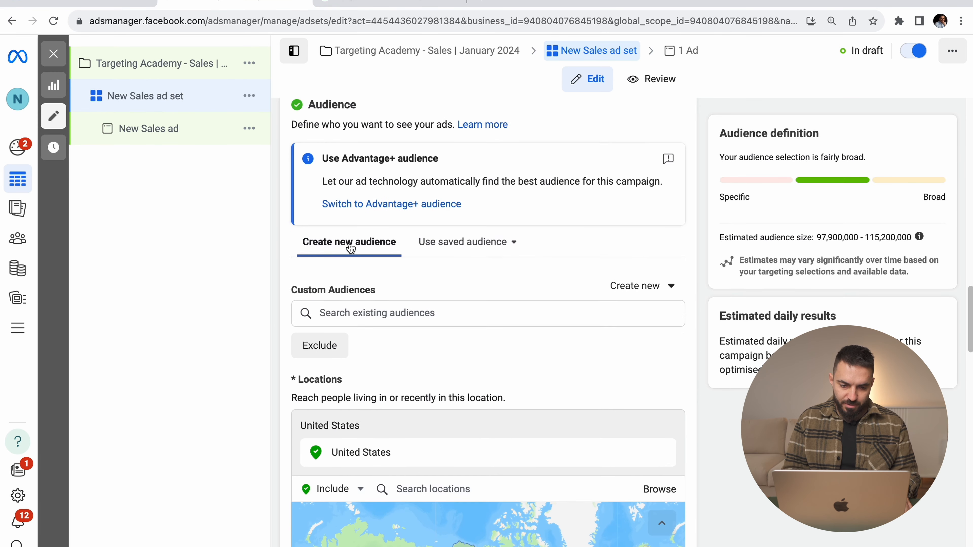
scroll(330, 248, down, 2)
scroll(356, 264, down, 6)
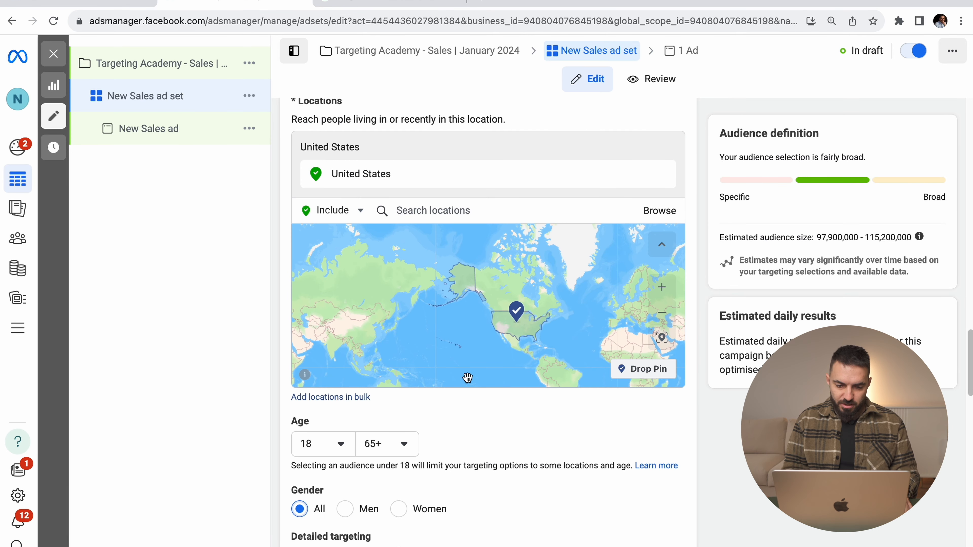
scroll(563, 499, down, 9)
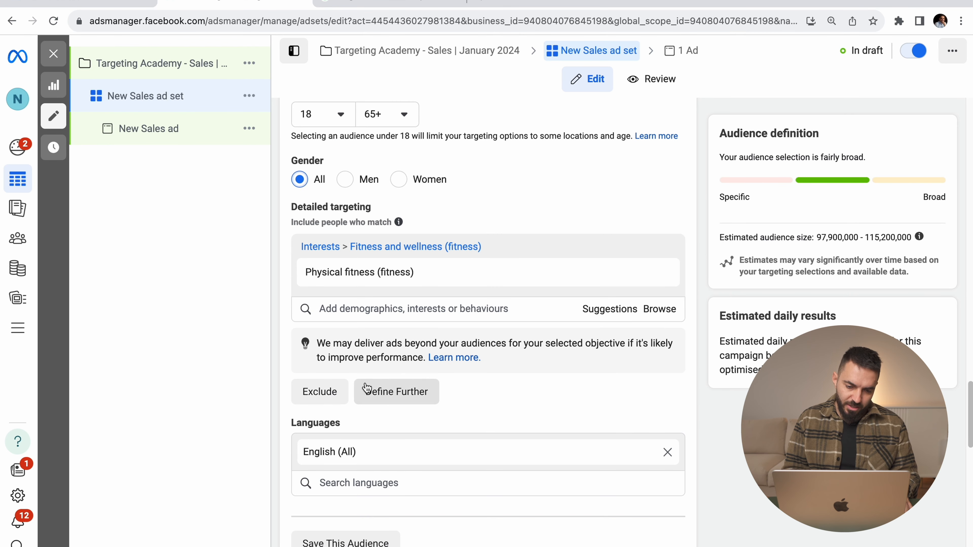
Step: Try narrowing the detailed targeting with the Tony Robinson interest, check the estimated audience size, and remove the extra condition
click(382, 394)
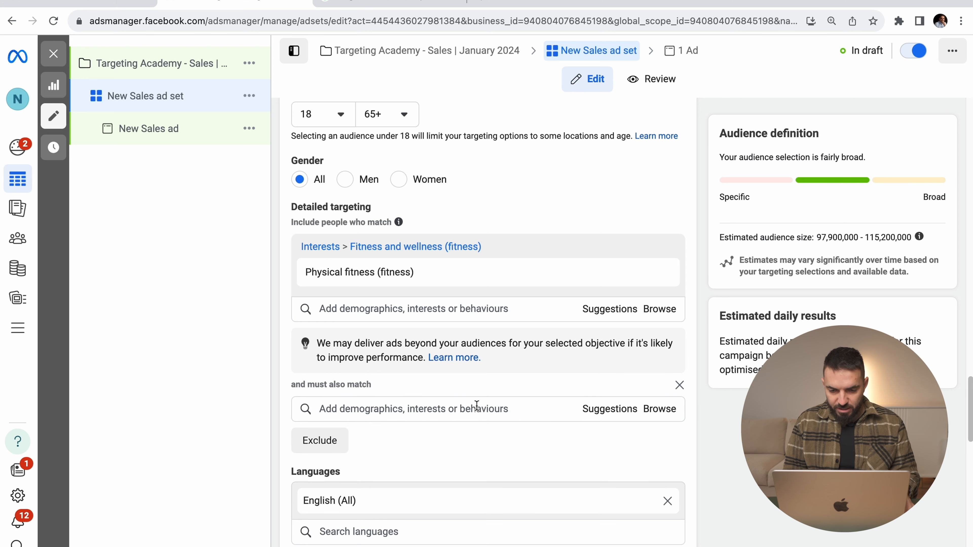
mouse_move(366, 274)
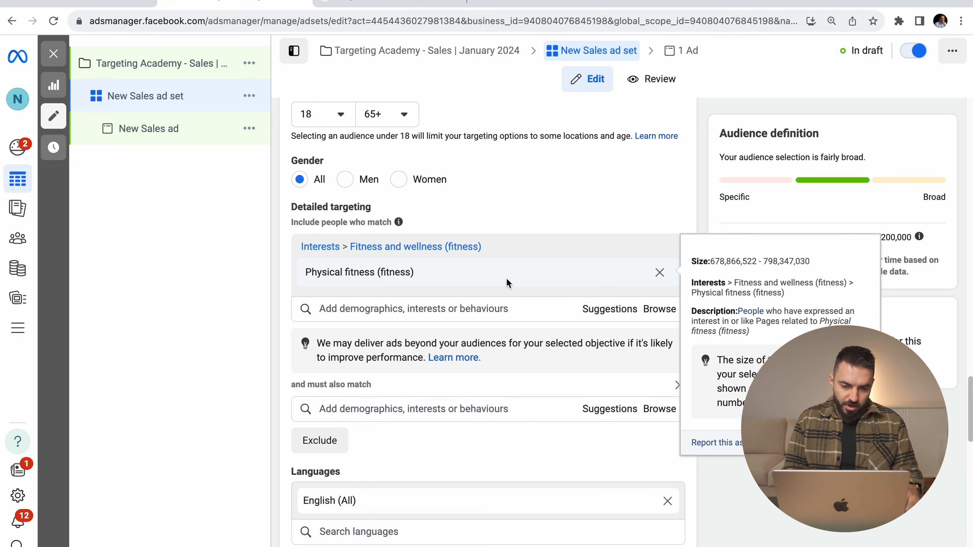
click(352, 415)
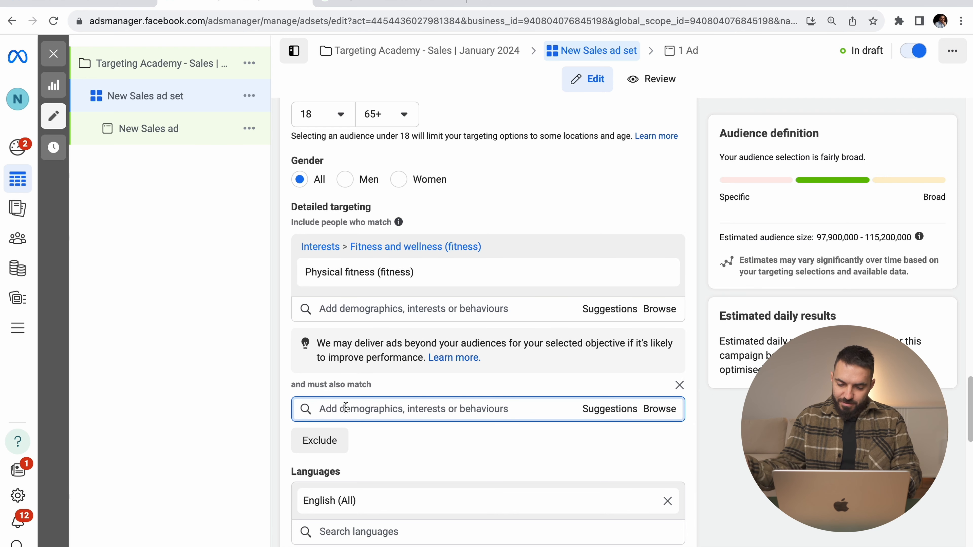
text(tony rob)
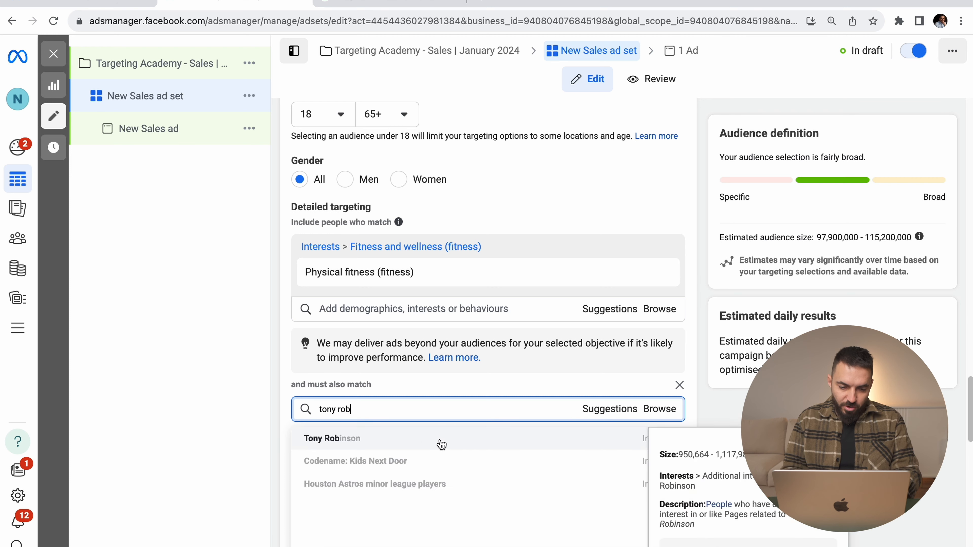
click(441, 442)
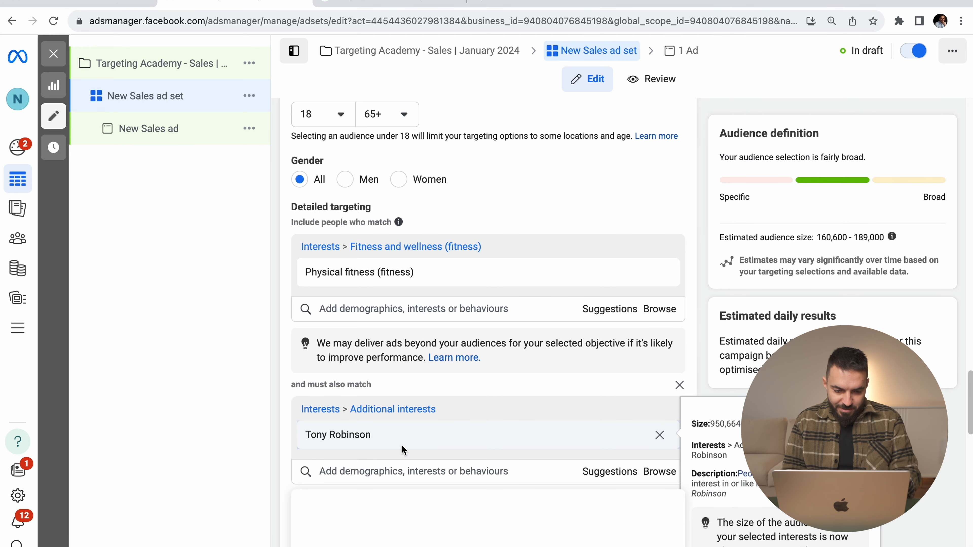
double_click(831, 238)
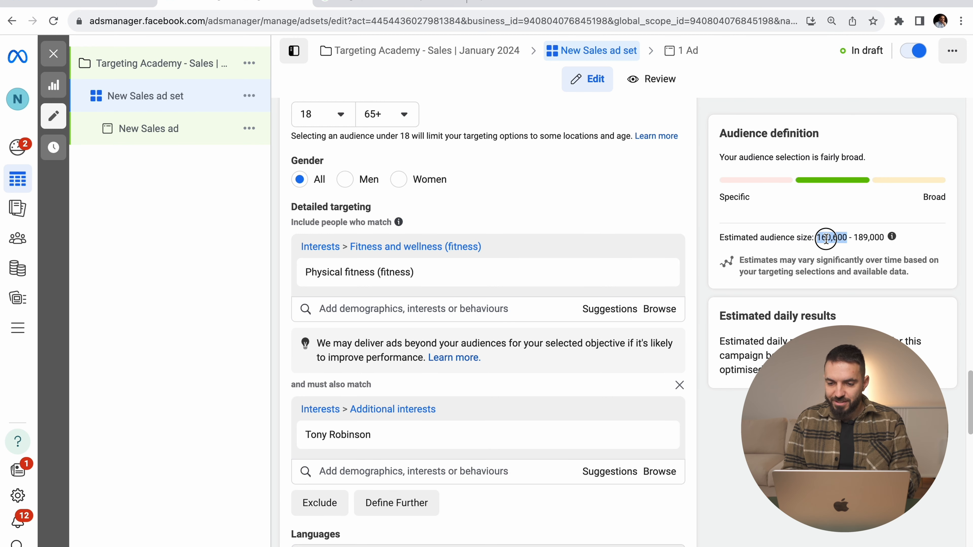
click(679, 385)
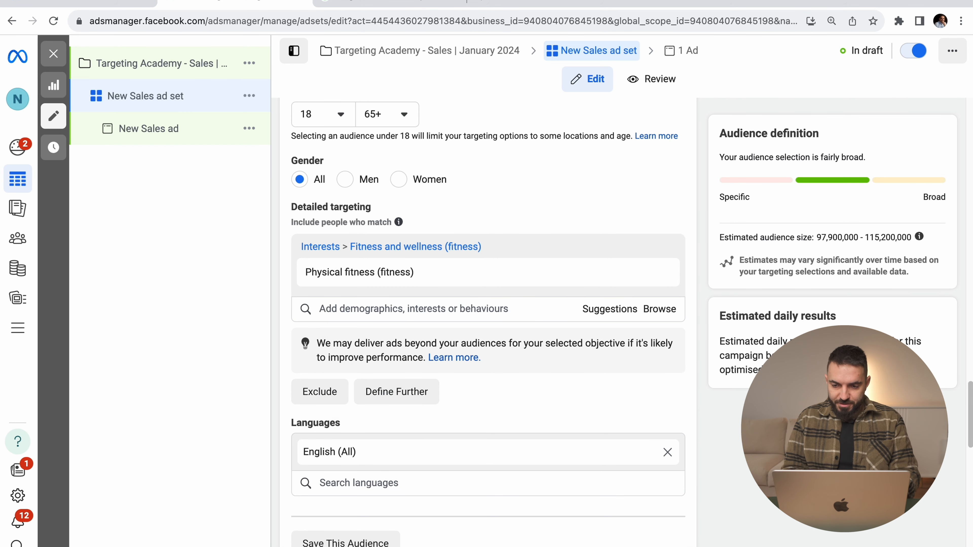
Step: Try excluding people interested in McDonald's (restaurant) from the detailed targeting, and remove that exclusion
click(335, 389)
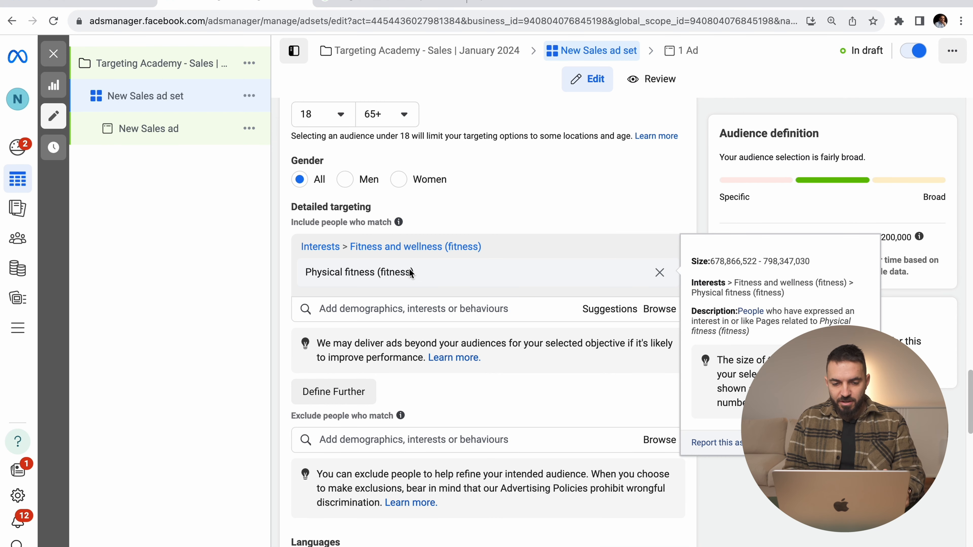
click(361, 437)
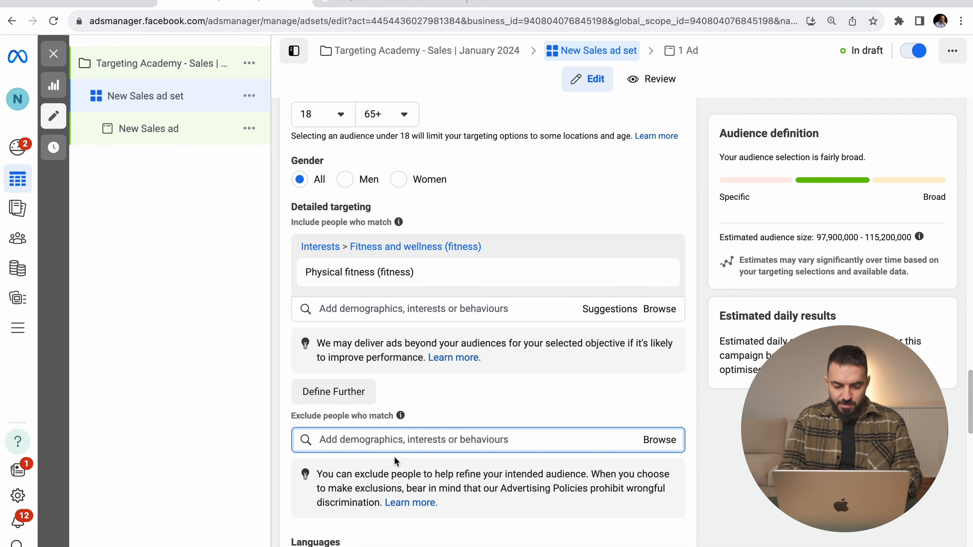
text(mcdonal)
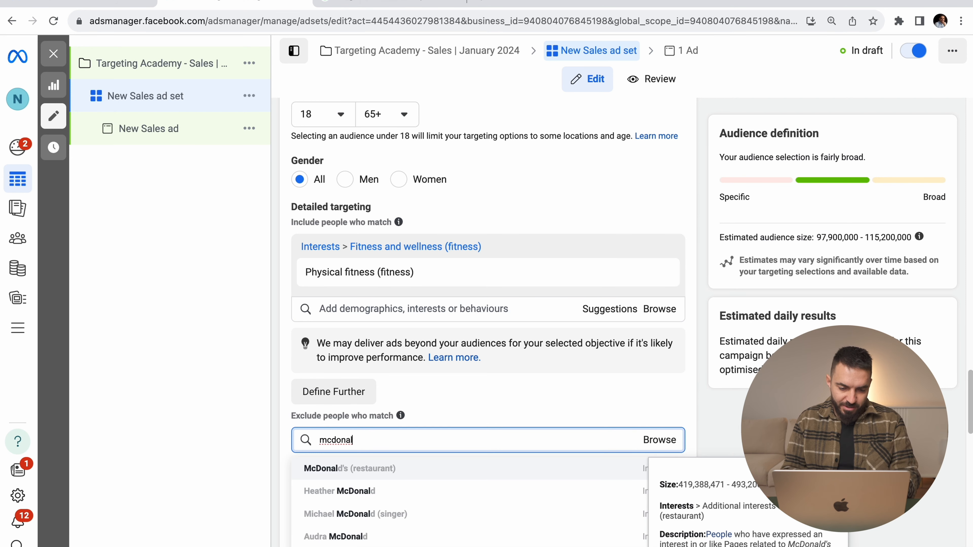
click(330, 467)
scroll(369, 373, down, 3)
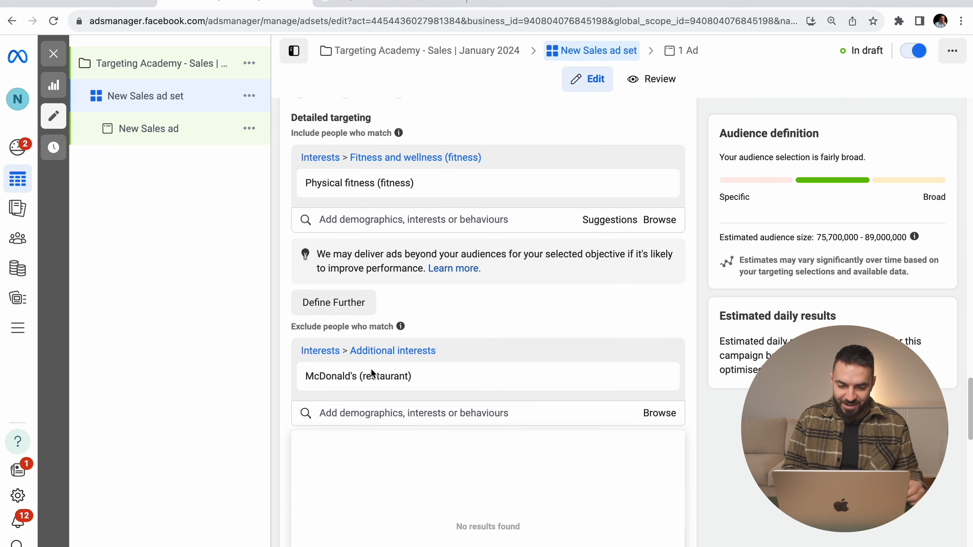
mouse_move(670, 356)
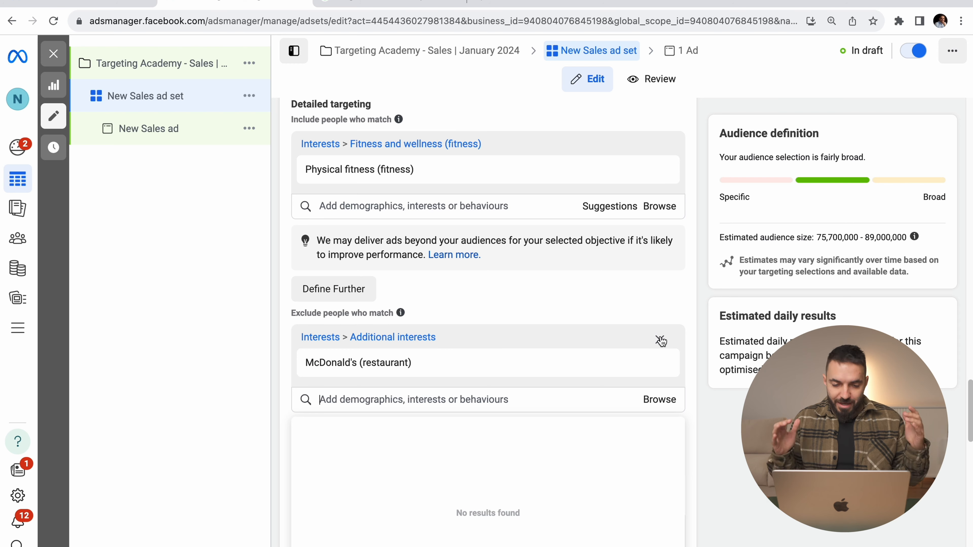
click(661, 340)
Step: Expand the additional placement options and review the brand safety, inventory filter, block list and content exclusion settings
scroll(566, 523, down, 8)
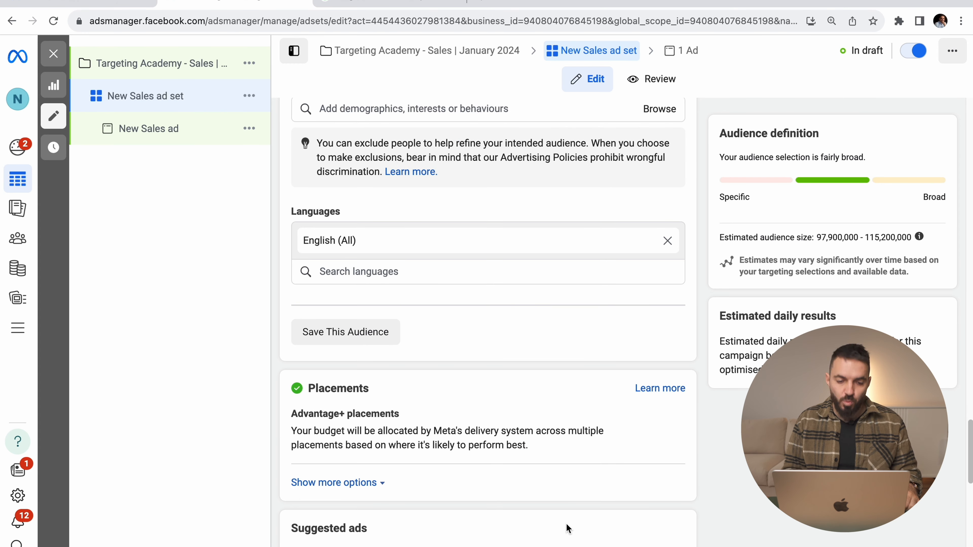
double_click(315, 276)
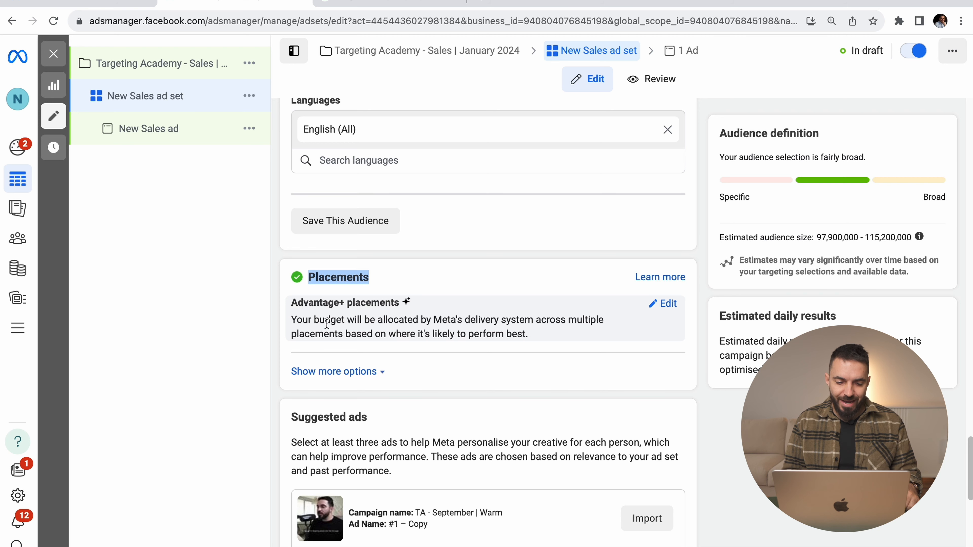
scroll(315, 330, down, 4)
scroll(304, 344, up, 3)
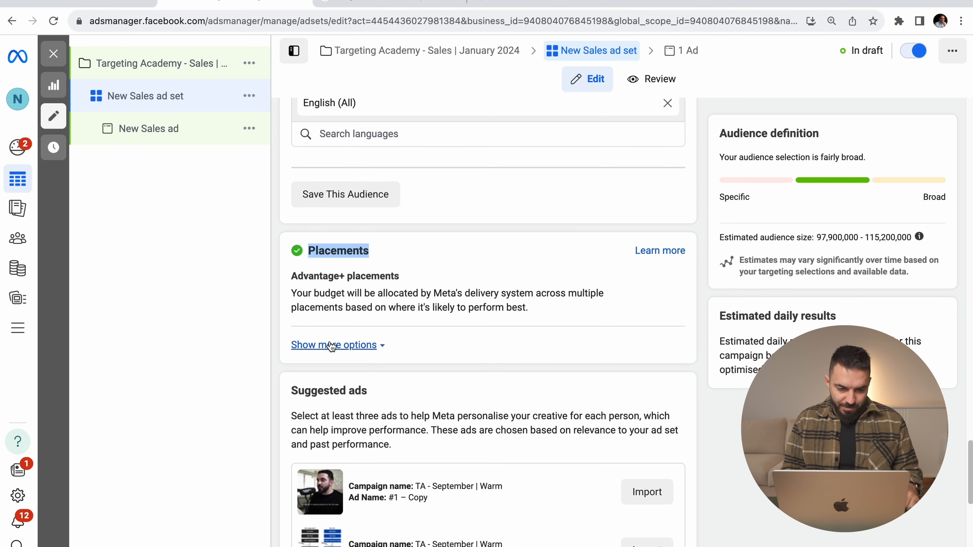
click(365, 347)
scroll(365, 351, down, 2)
scroll(366, 350, down, 3)
scroll(365, 350, up, 2)
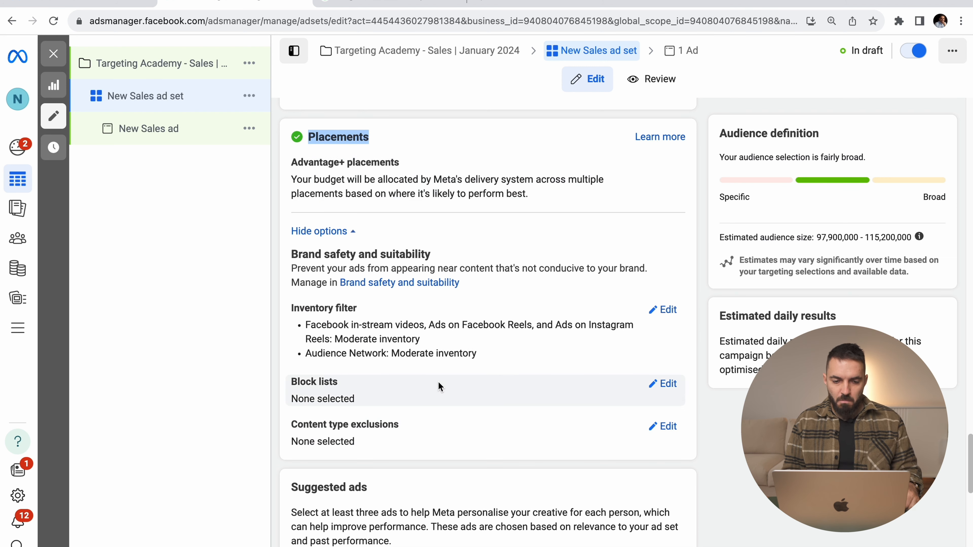
Step: Switch the ad set to manual placements and deselect the Apps and sites placements
click(663, 164)
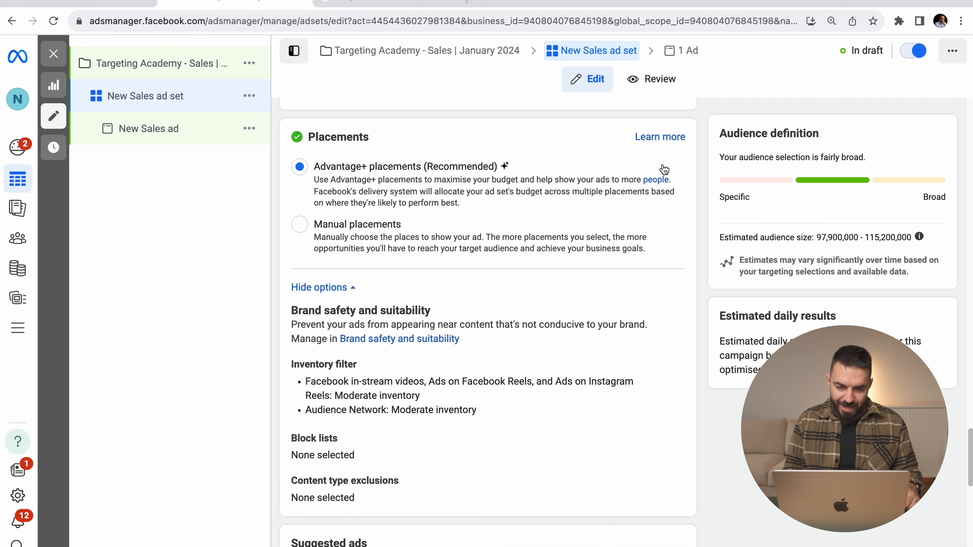
click(370, 224)
scroll(440, 313, down, 6)
scroll(440, 314, down, 12)
scroll(441, 313, down, 6)
scroll(450, 202, up, 4)
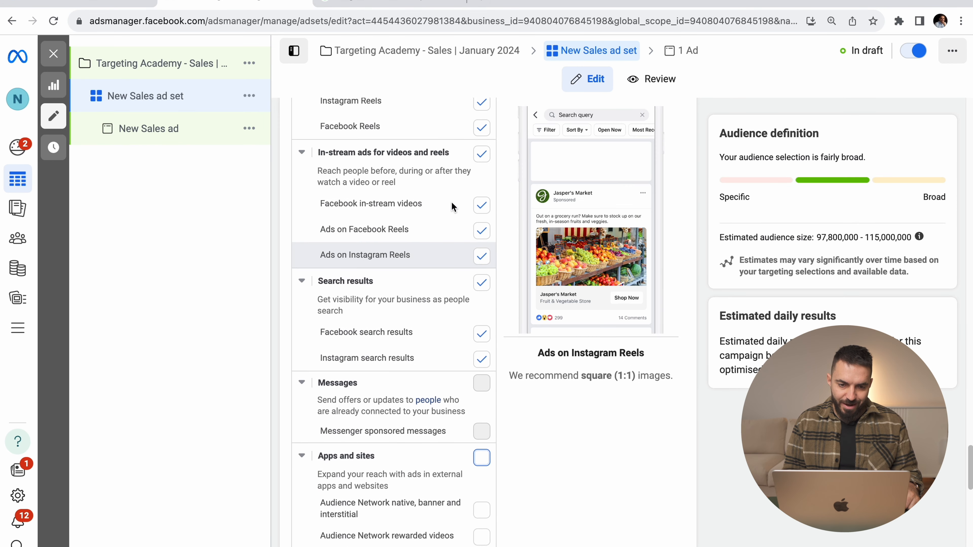
Step: Deselect all Search results placements and review the selected platforms and feed placements
scroll(451, 203, up, 2)
click(480, 297)
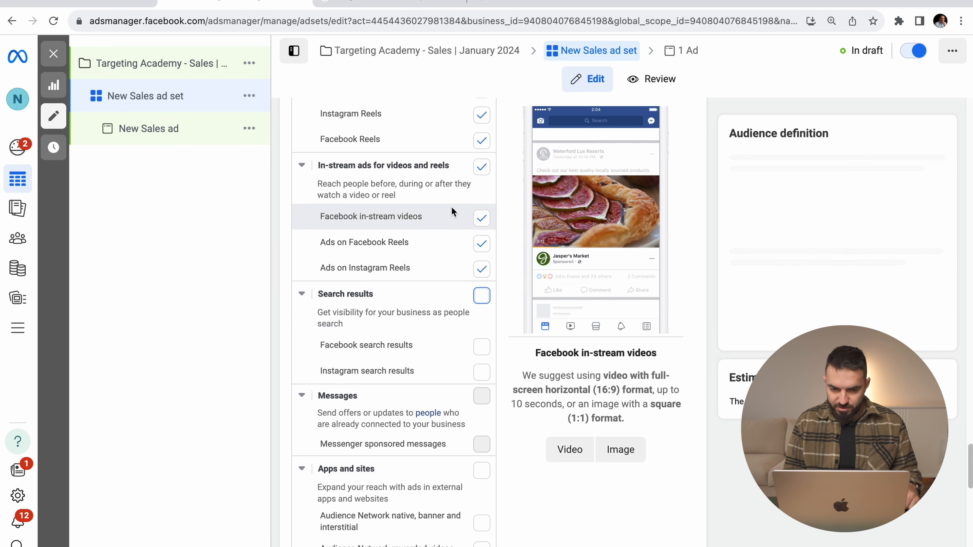
scroll(452, 206, up, 12)
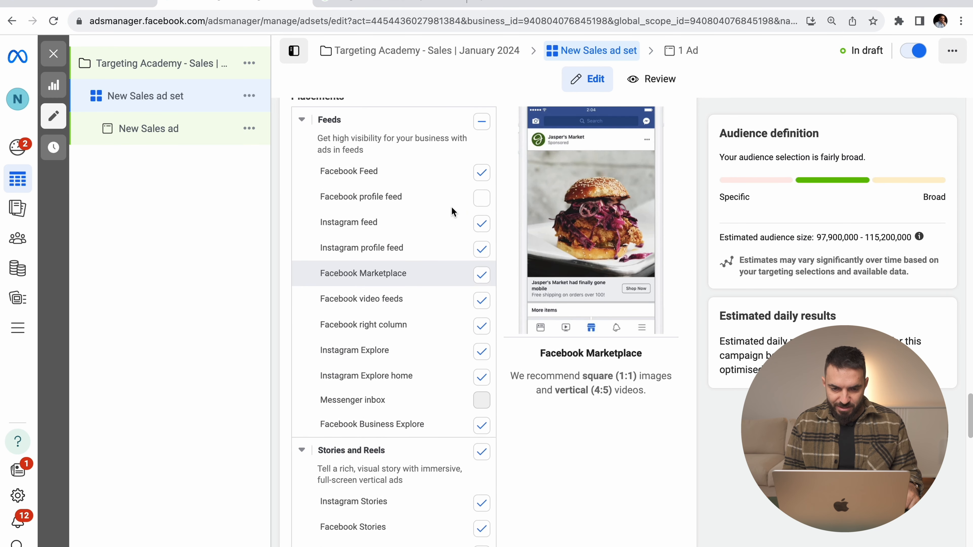
scroll(452, 206, up, 5)
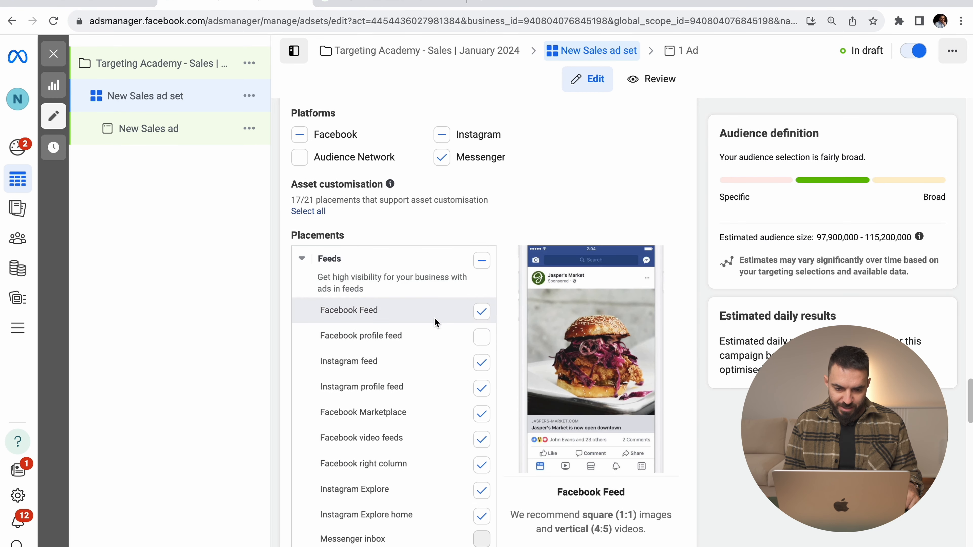
Step: Include the Facebook profile feed in the Feeds placements and review the remaining placement groups
drag(319, 336, 417, 337)
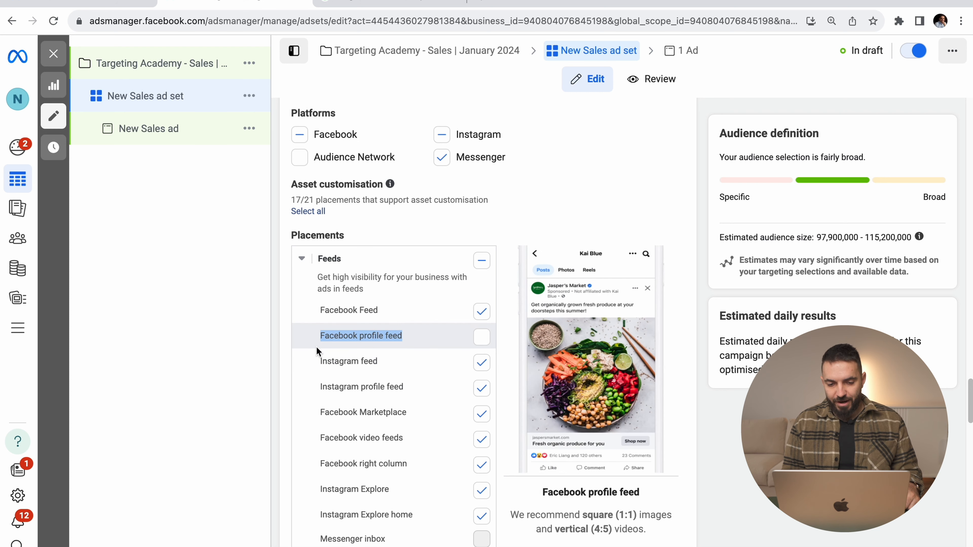
click(482, 337)
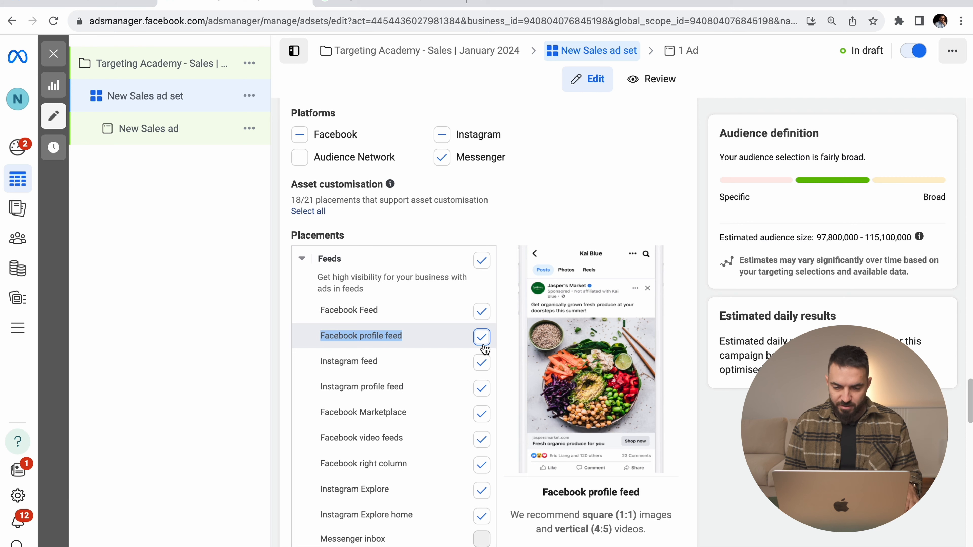
scroll(550, 347, down, 2)
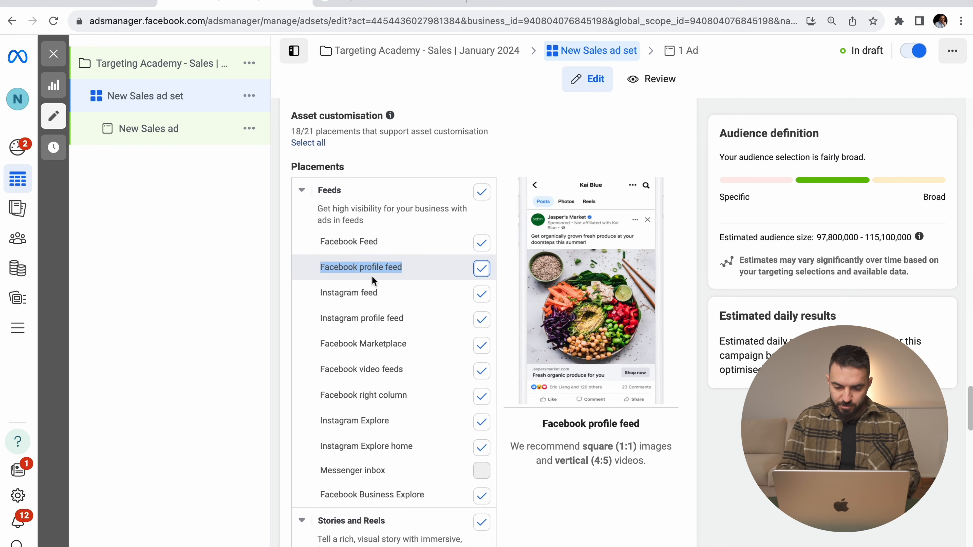
key(super+equal)
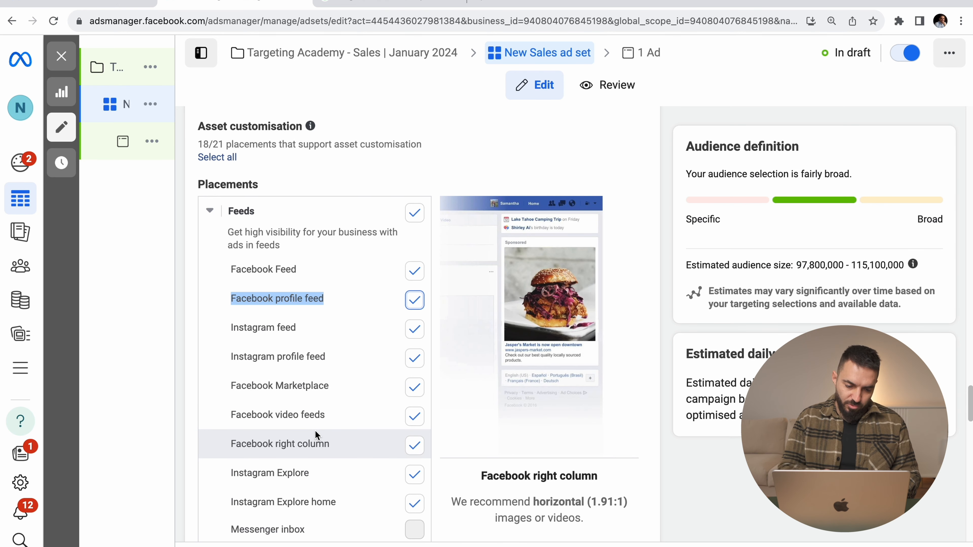
scroll(315, 430, down, 10)
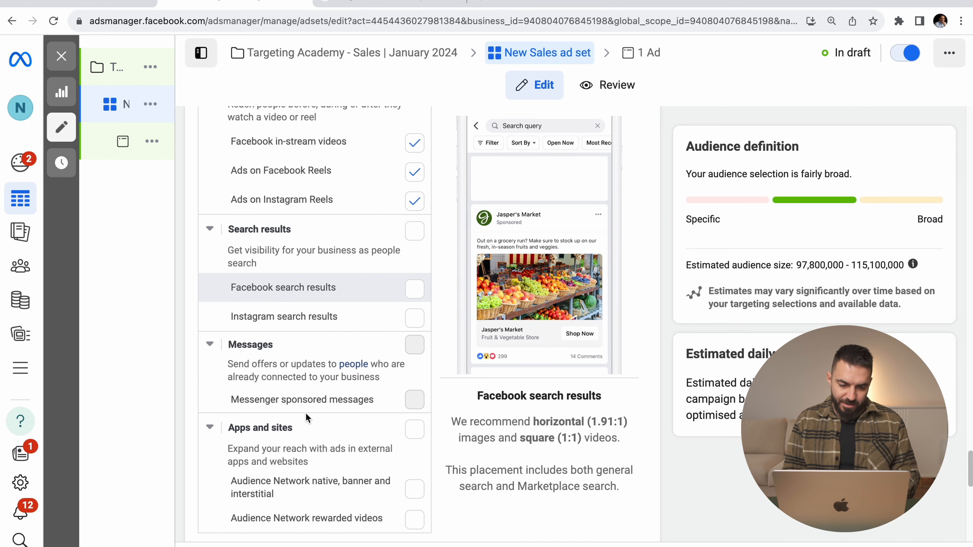
scroll(306, 413, down, 4)
scroll(306, 412, up, 15)
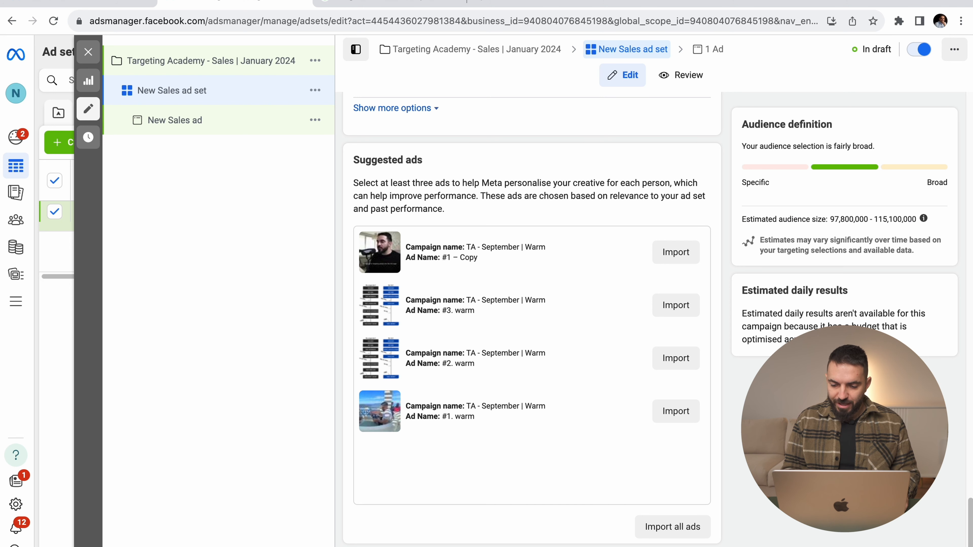
Step: Open the New Sales ad for editing, keep its existing name, and turn on the ad preview
click(174, 120)
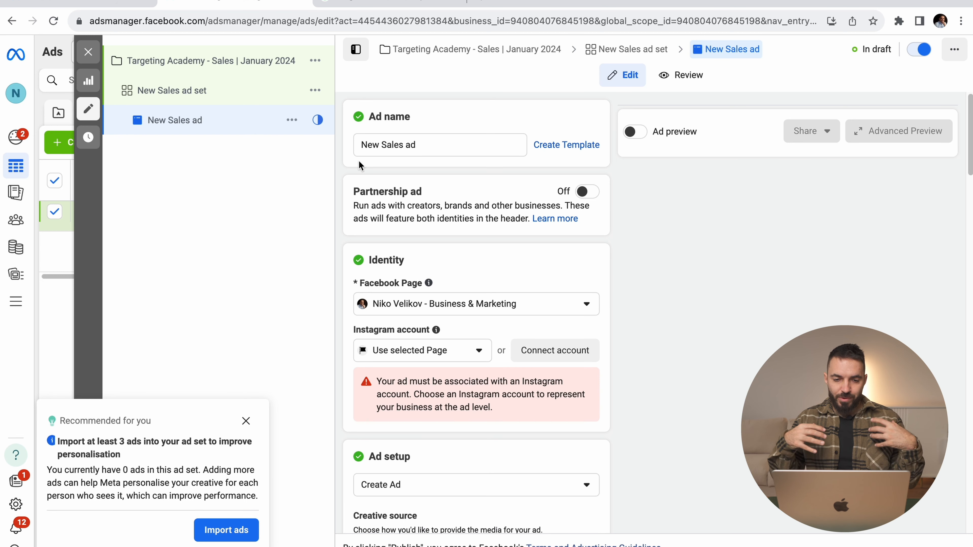
triple_click(392, 146)
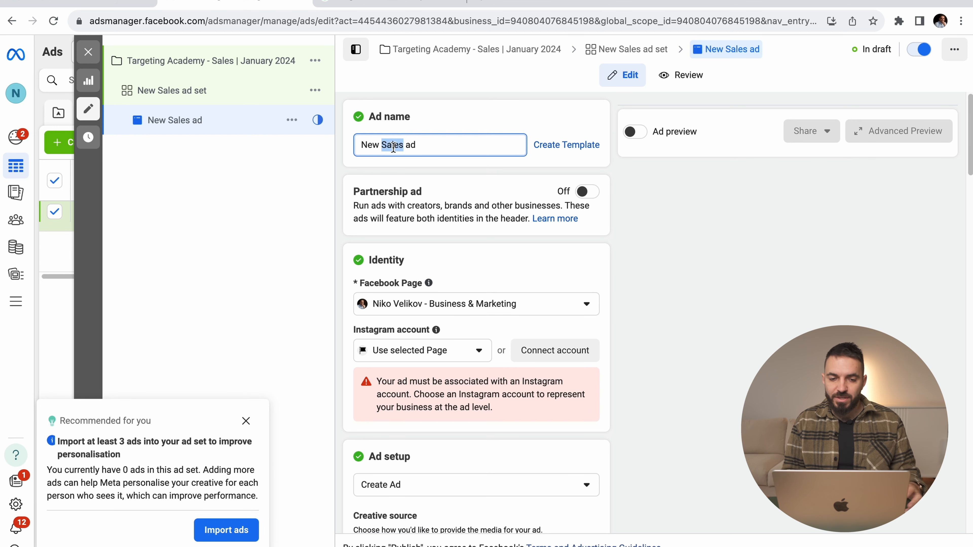
click(428, 141)
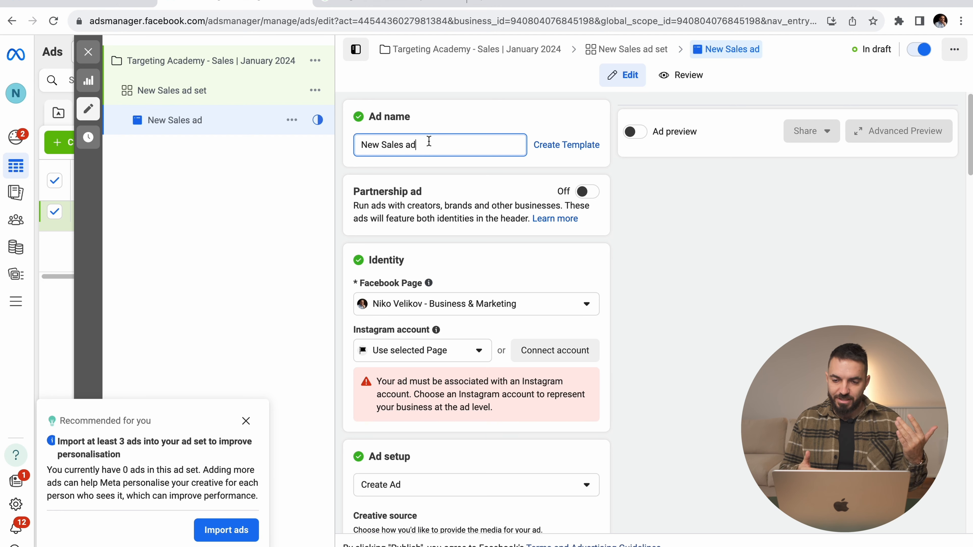
click(631, 131)
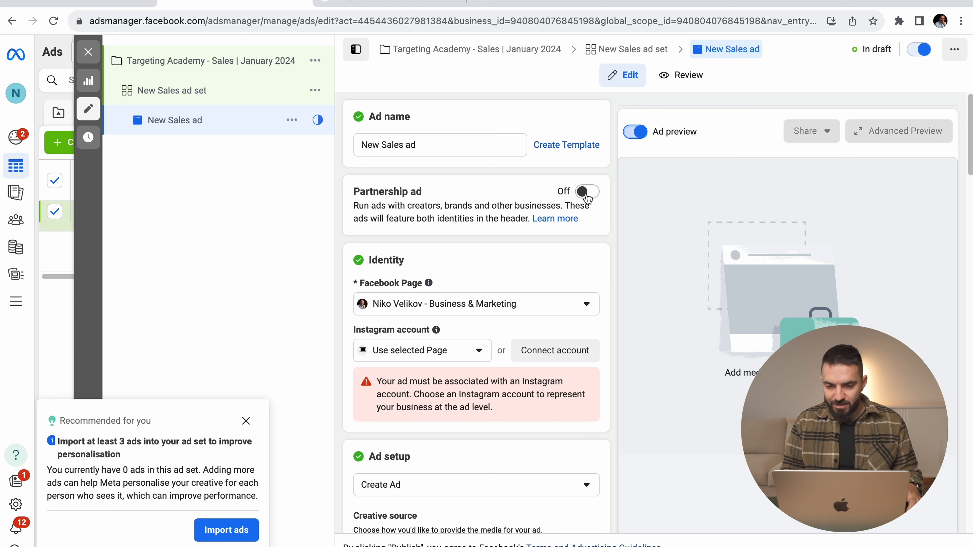
Step: Assign the business's Instagram account to the ad's identity instead of using the selected Page
scroll(448, 304, down, 2)
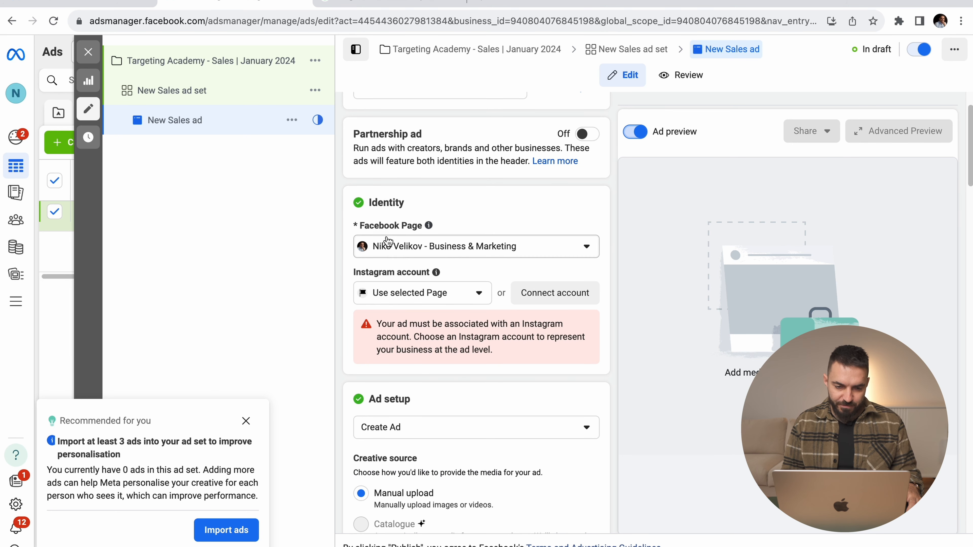
double_click(407, 246)
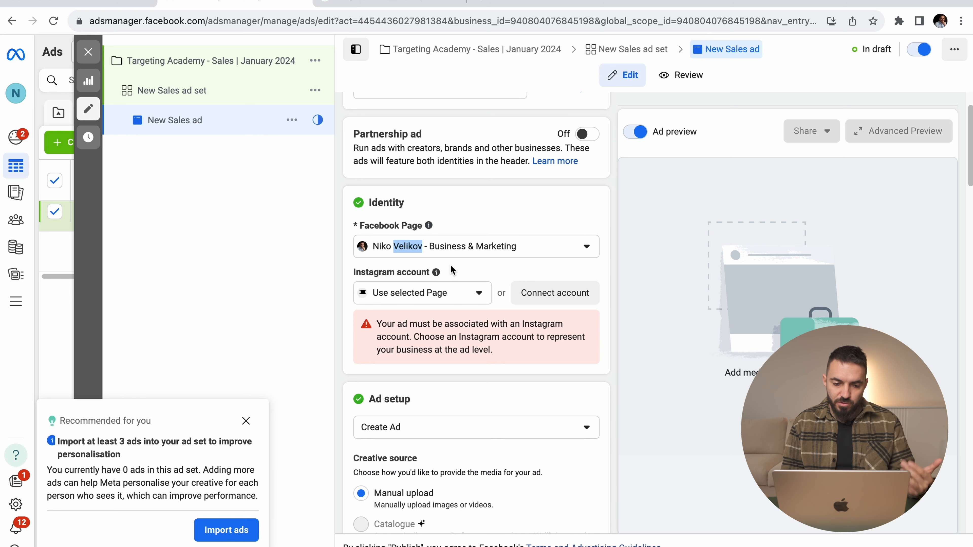
click(436, 300)
click(412, 343)
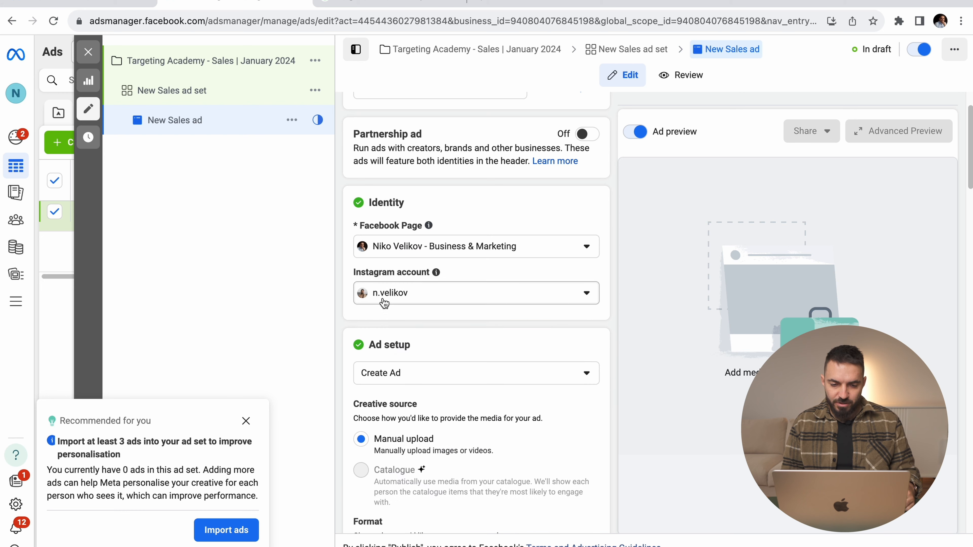
double_click(394, 293)
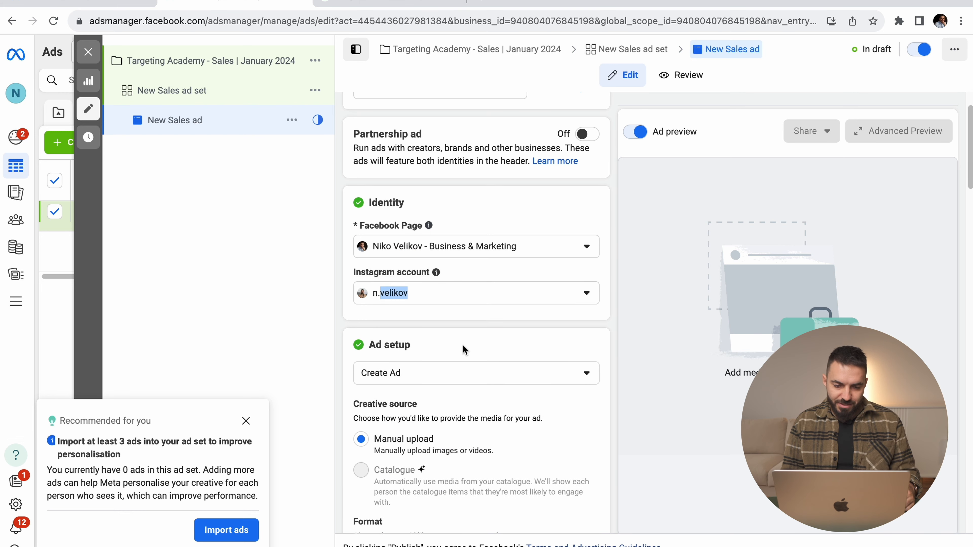
Step: Review the ad setup choices and keep Create Ad selected
scroll(464, 350, down, 3)
click(406, 255)
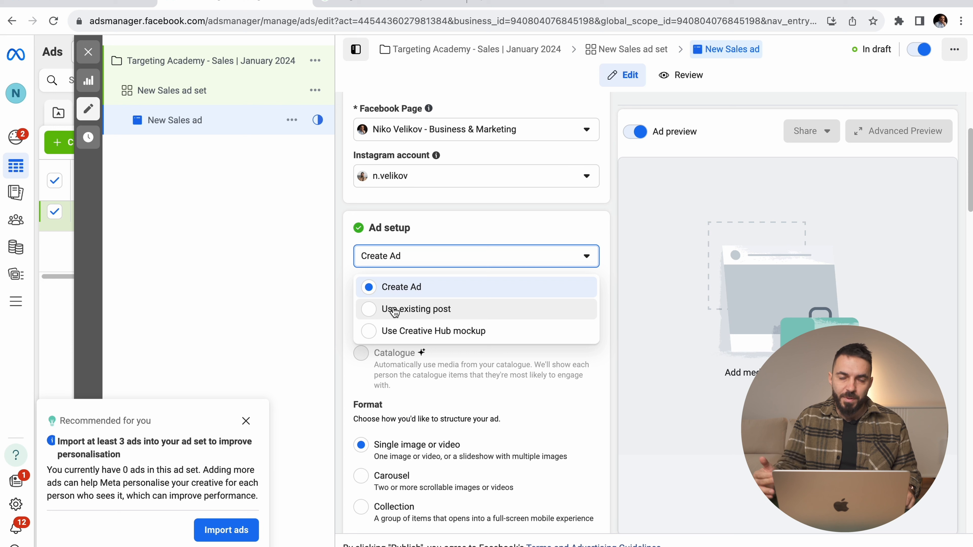
click(395, 293)
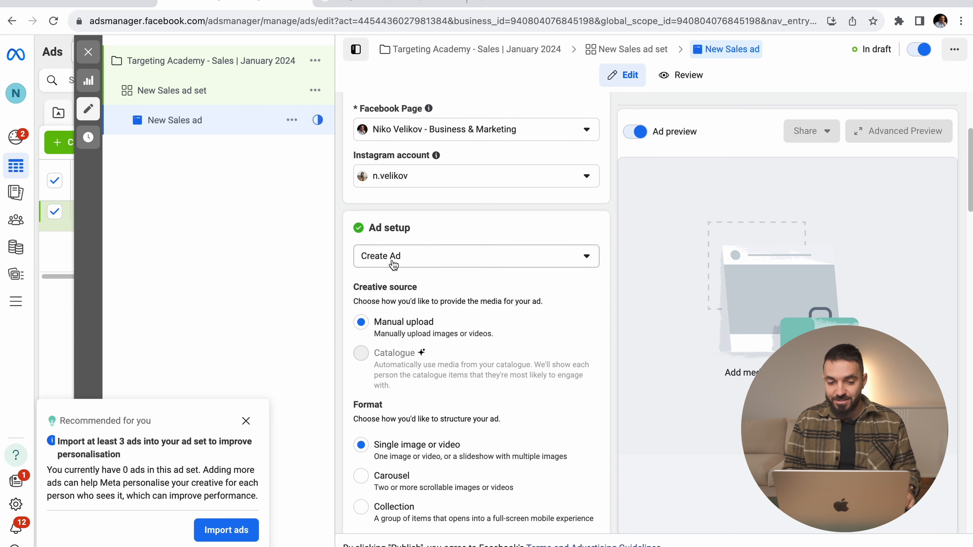
Step: Try the Carousel and Collection formats, return to Single image or video, and toggle multi-advertiser ads off and on again
scroll(388, 273, down, 3)
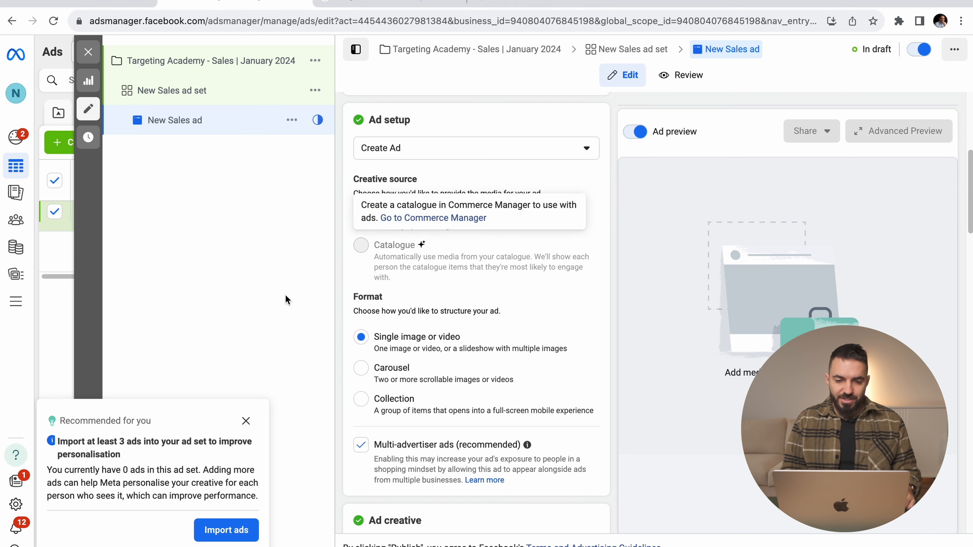
scroll(383, 333, down, 3)
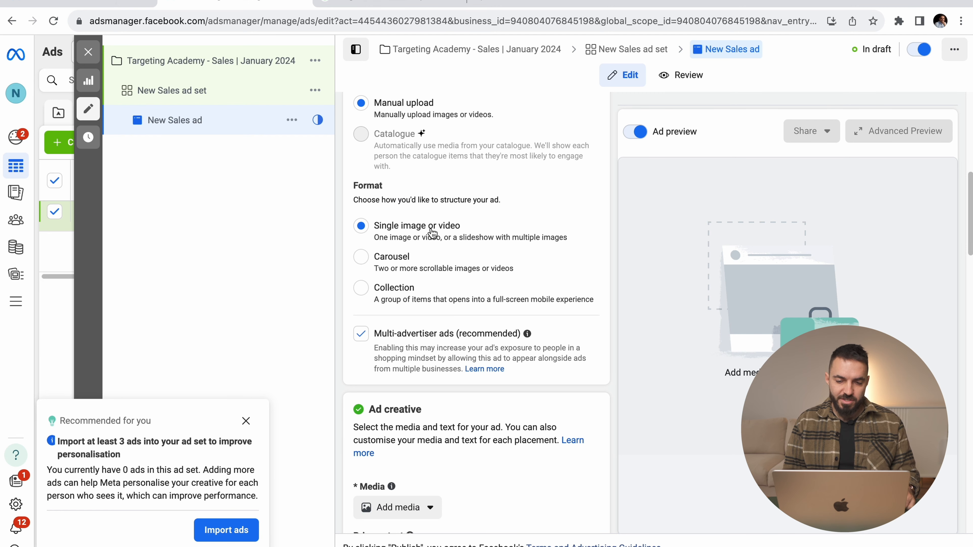
click(397, 257)
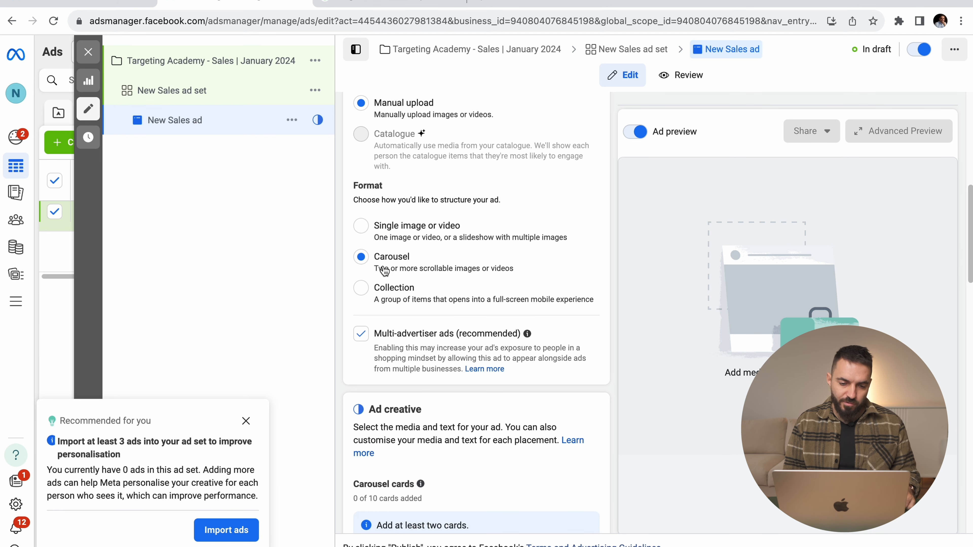
click(383, 295)
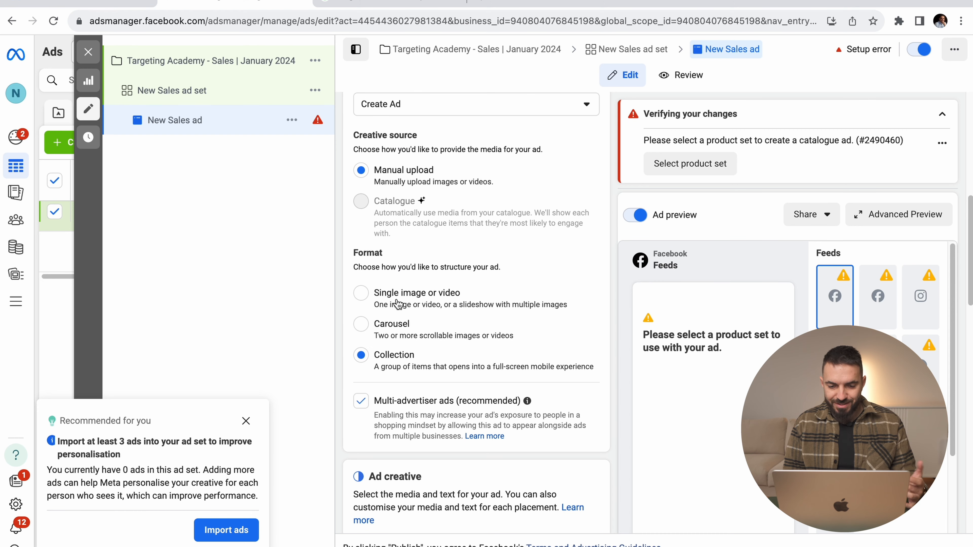
click(397, 302)
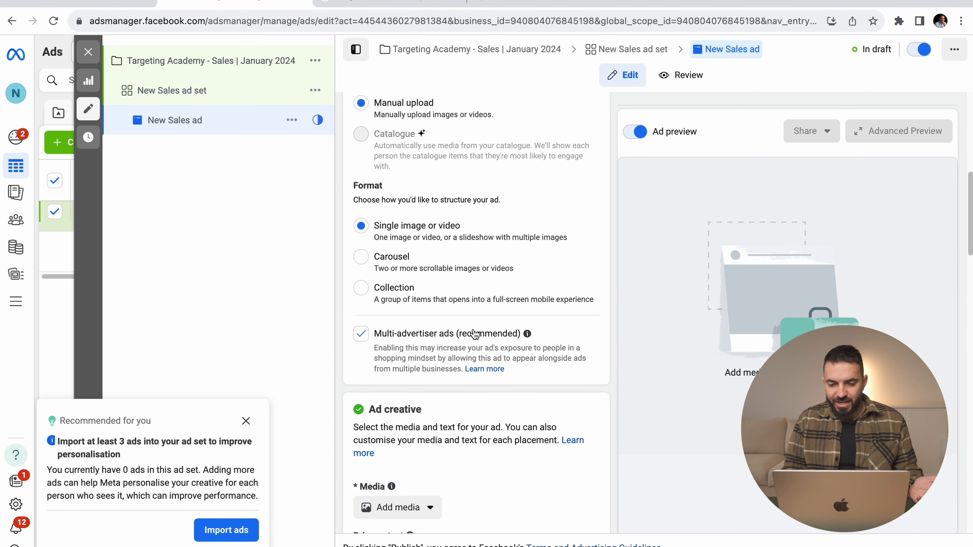
click(368, 343)
click(368, 344)
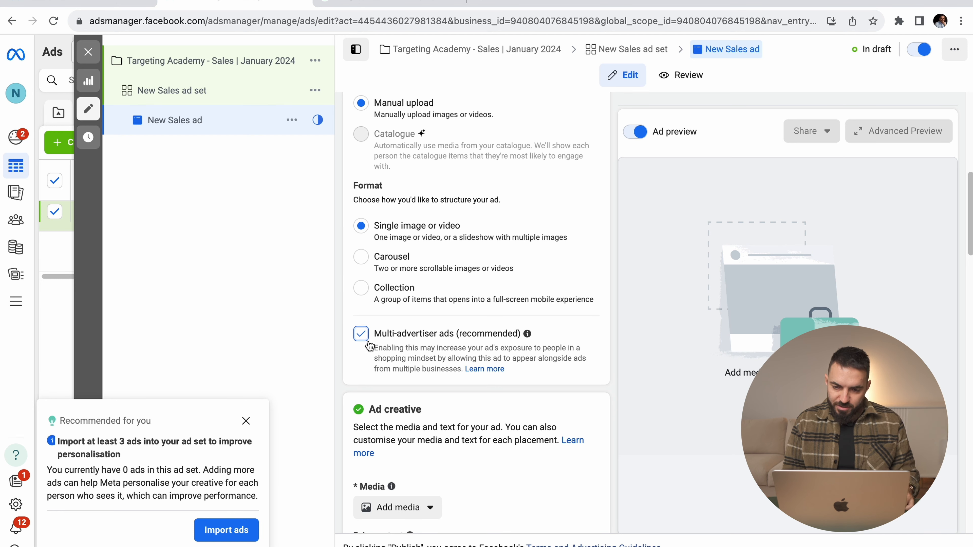
Step: Add the image ad #6.jpg from the account's media library to the ad creative and proceed to cropping
scroll(369, 343, down, 5)
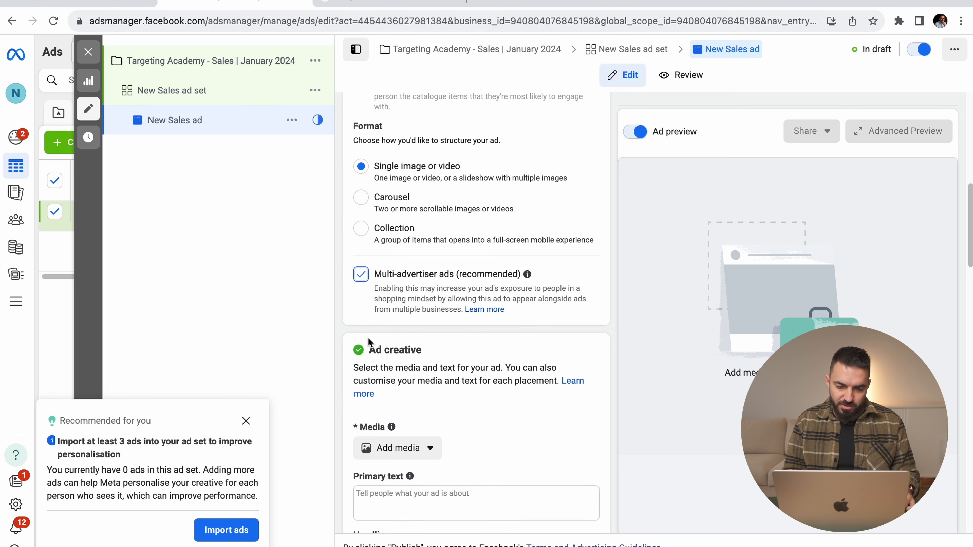
drag(355, 209, 406, 223)
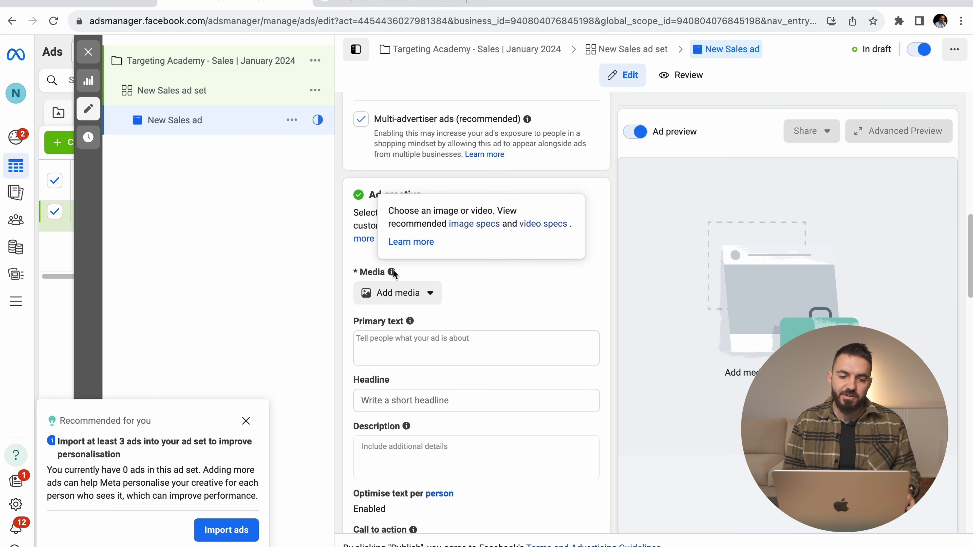
click(375, 297)
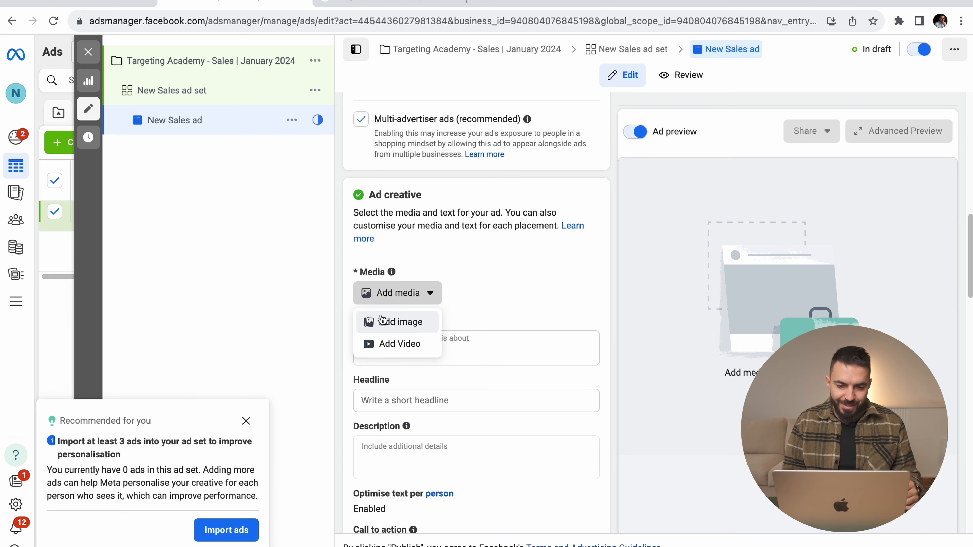
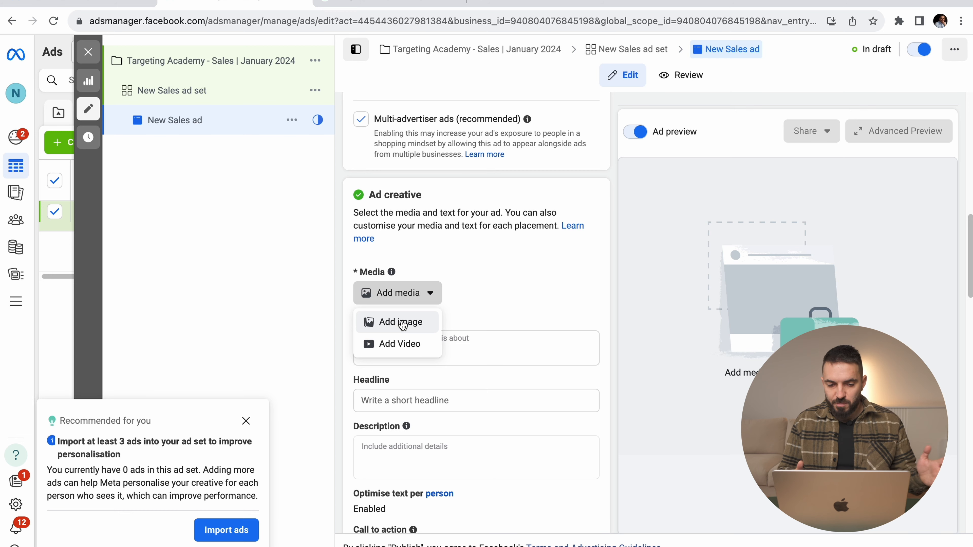
click(402, 324)
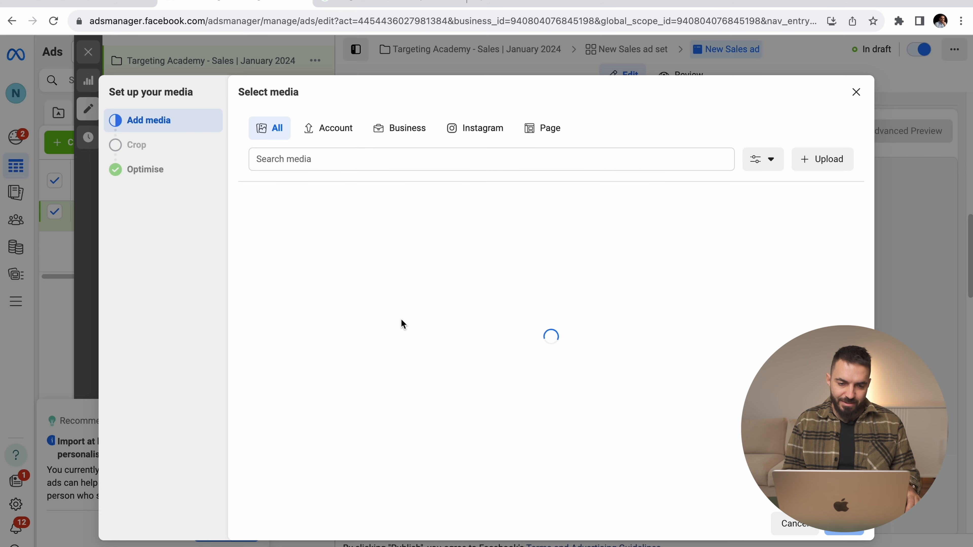
click(329, 134)
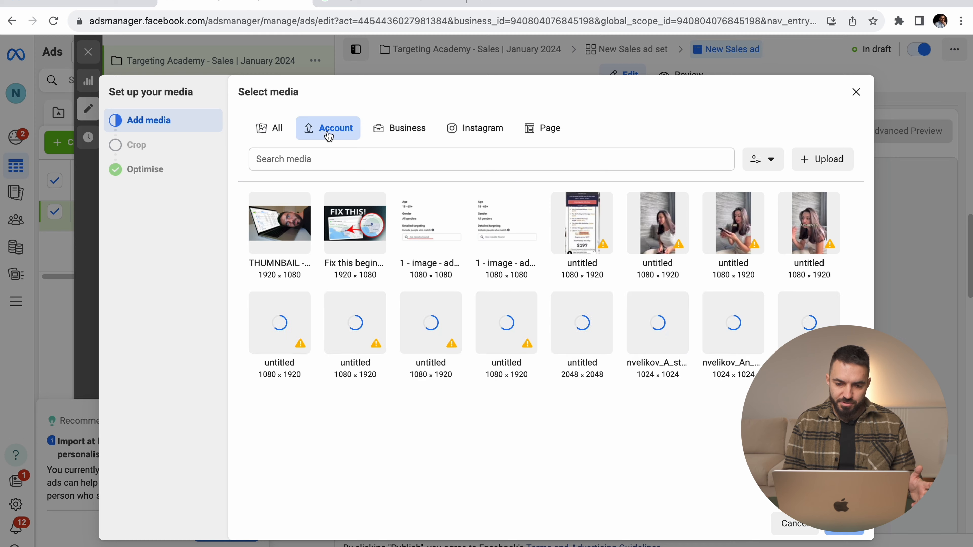
scroll(517, 357, down, 3)
scroll(517, 357, up, 3)
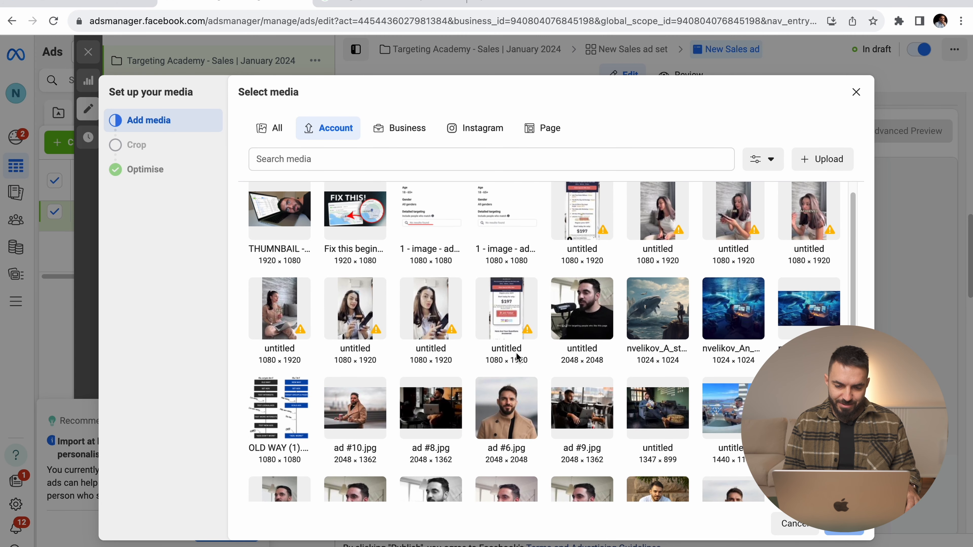
click(518, 408)
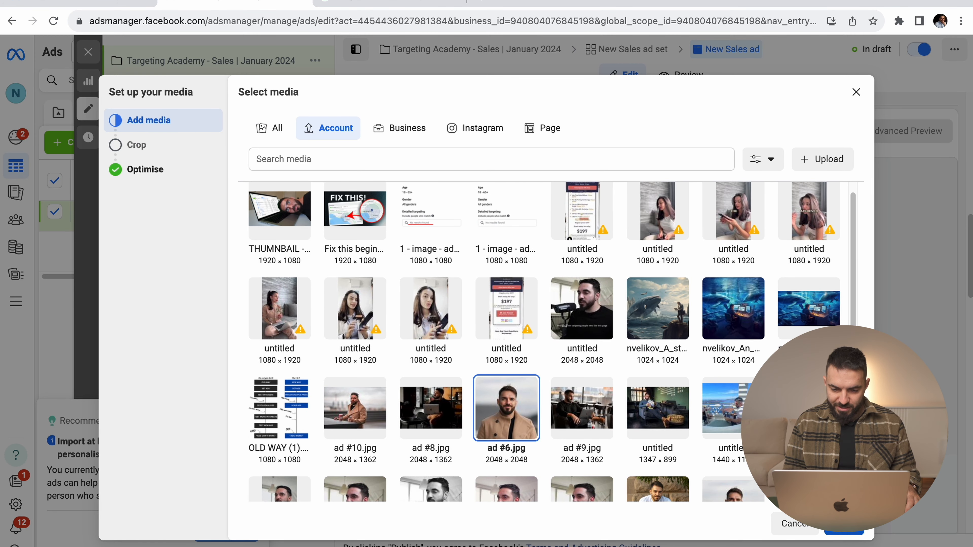
click(844, 534)
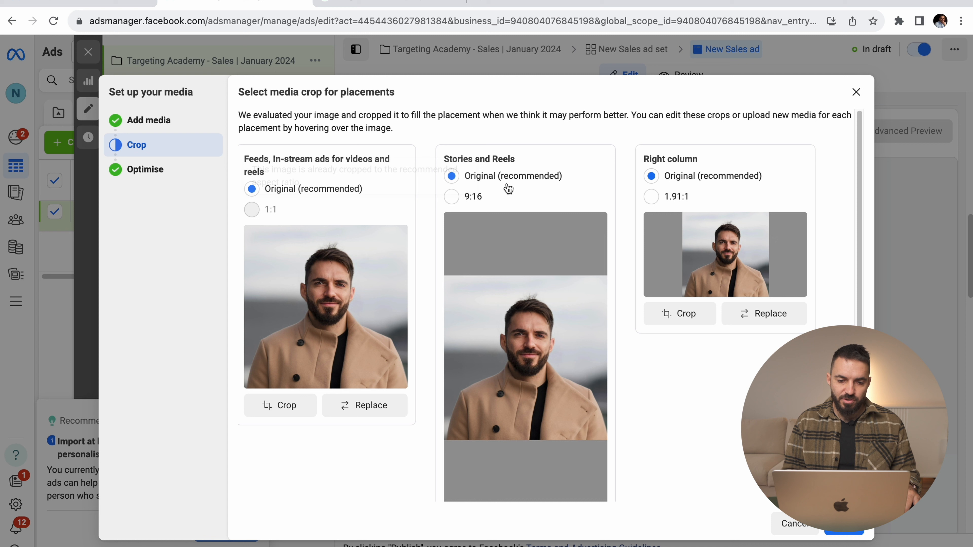
Step: Try the 1.91:1 right column crop and the 9:16 Stories and Reels crop, and restore both to Original
click(651, 197)
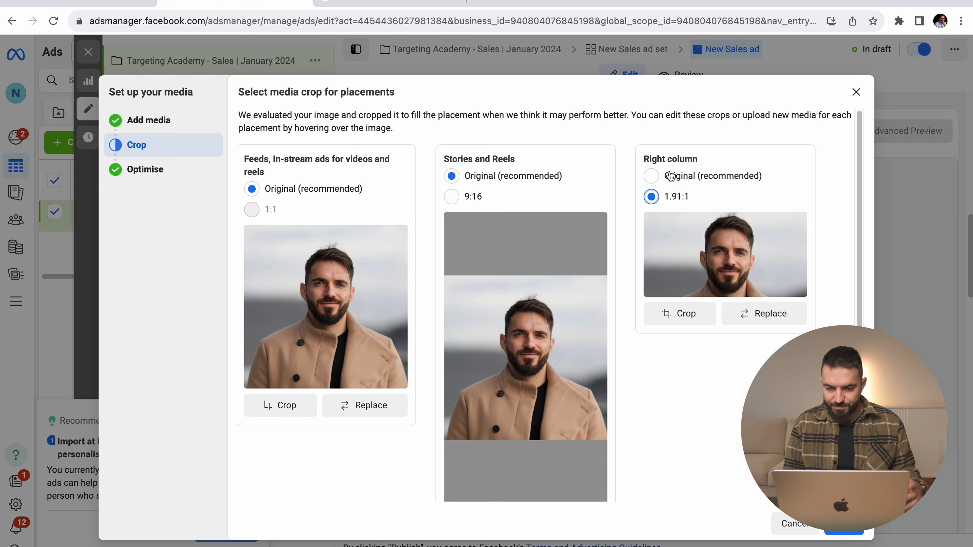
click(467, 191)
scroll(754, 369, down, 2)
scroll(754, 369, up, 2)
click(479, 176)
click(689, 175)
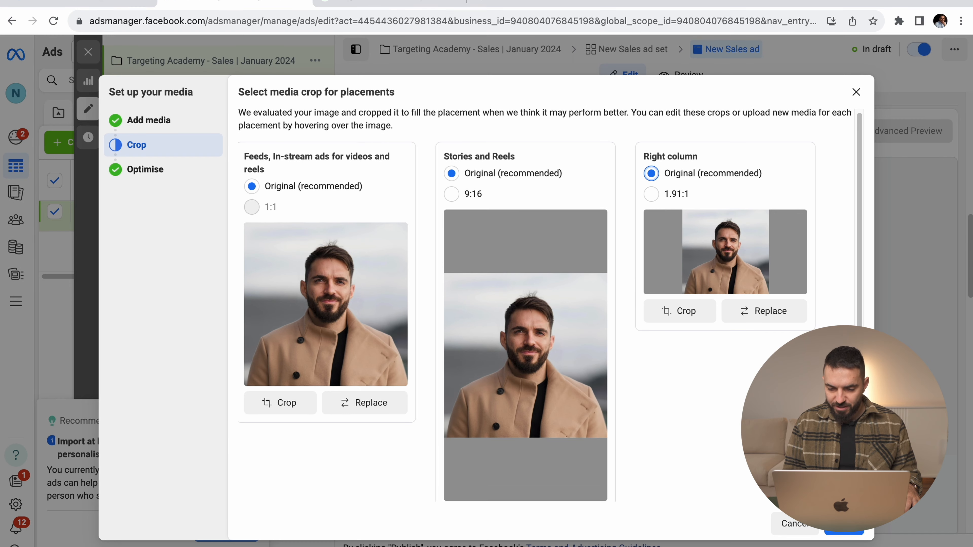
Step: Turn on all Advantage+ creative optimisations for the ad image
click(195, 179)
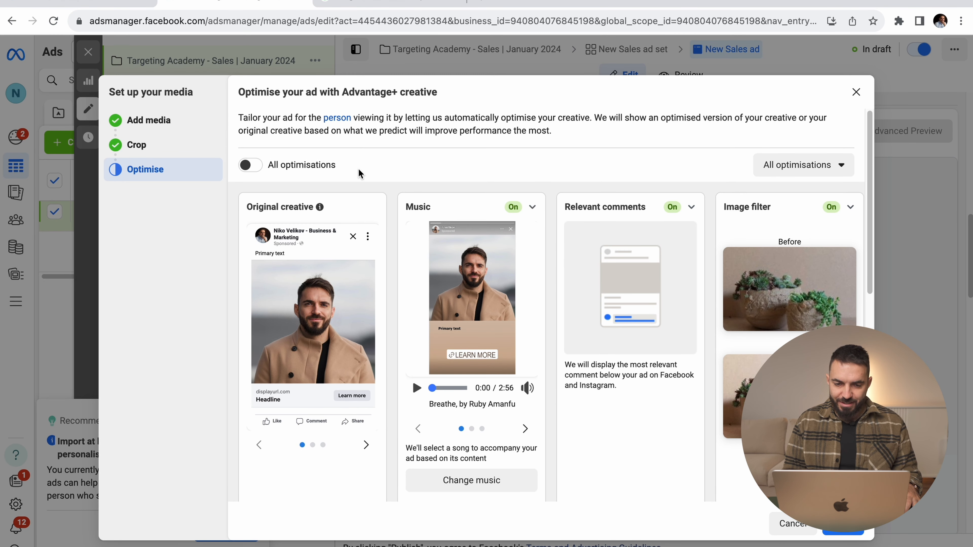
click(253, 166)
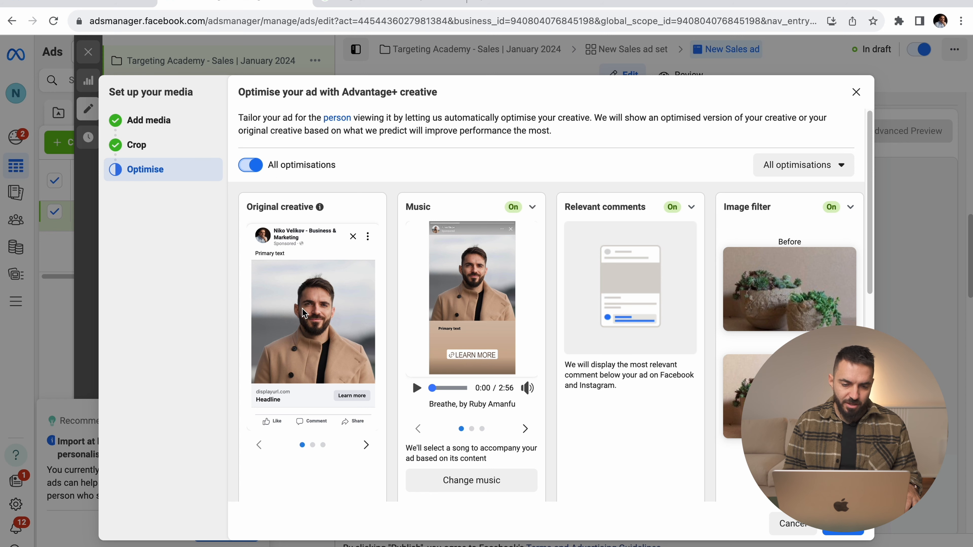
Step: Review the individual Advantage+ optimisations, turn off all optimisations for the ad image, and finish the media setup
scroll(249, 345, down, 5)
mouse_move(498, 337)
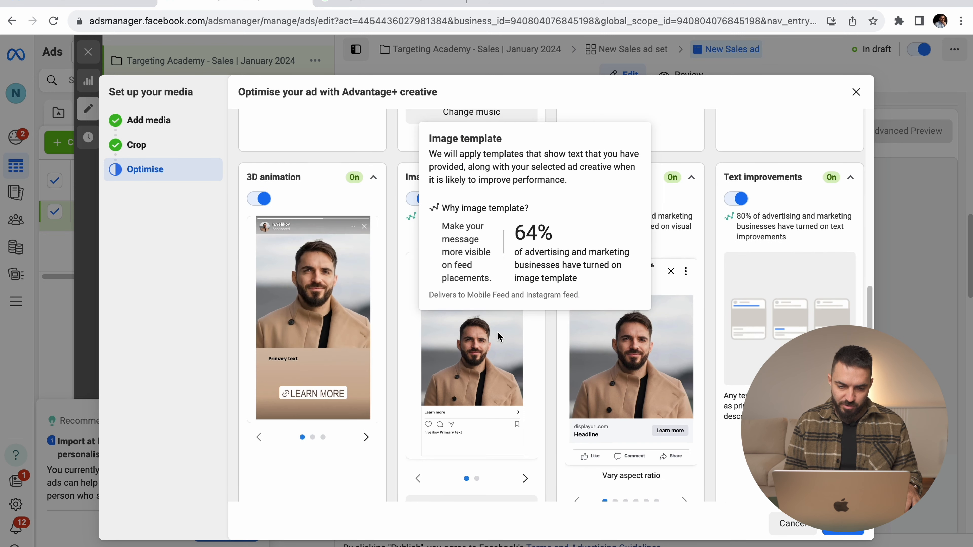
scroll(498, 336, down, 1)
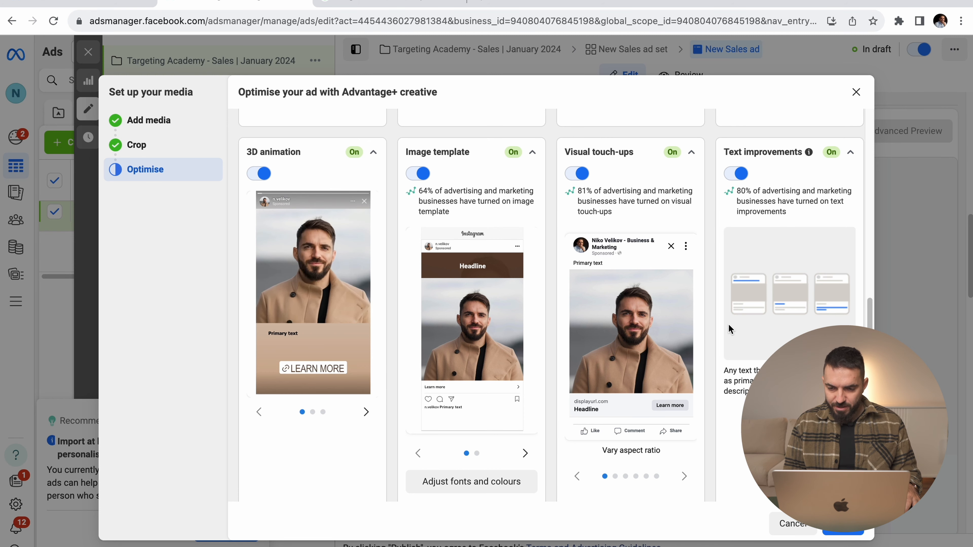
scroll(610, 299, up, 3)
scroll(609, 299, up, 8)
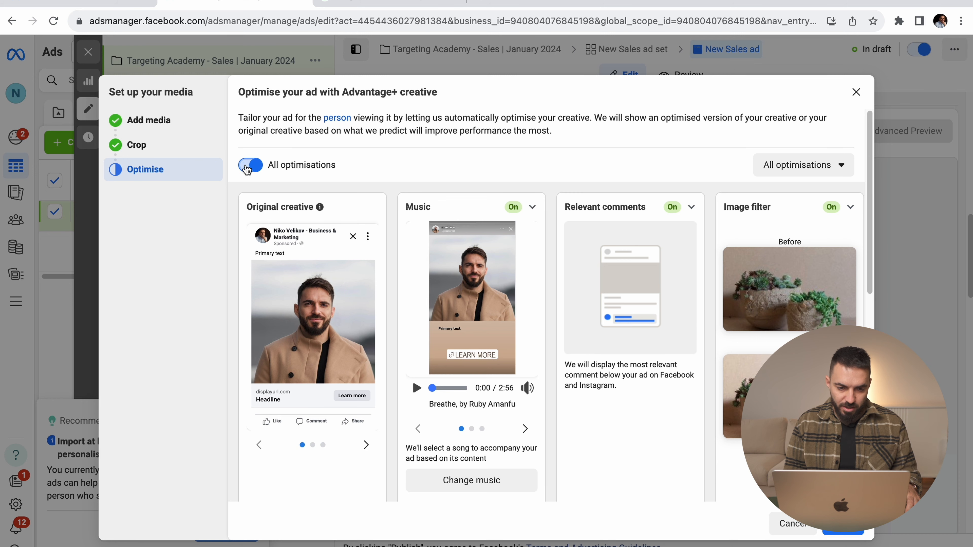
click(247, 168)
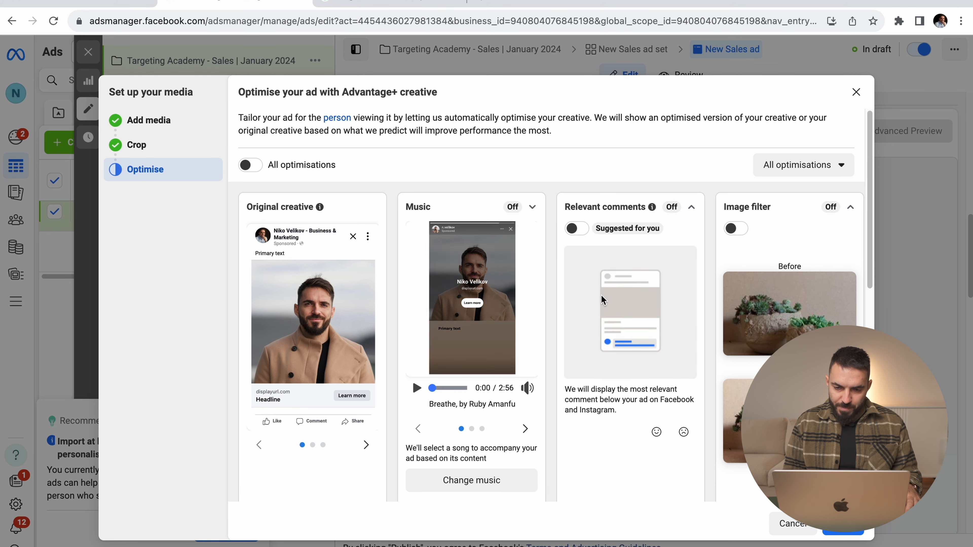
scroll(602, 300, down, 10)
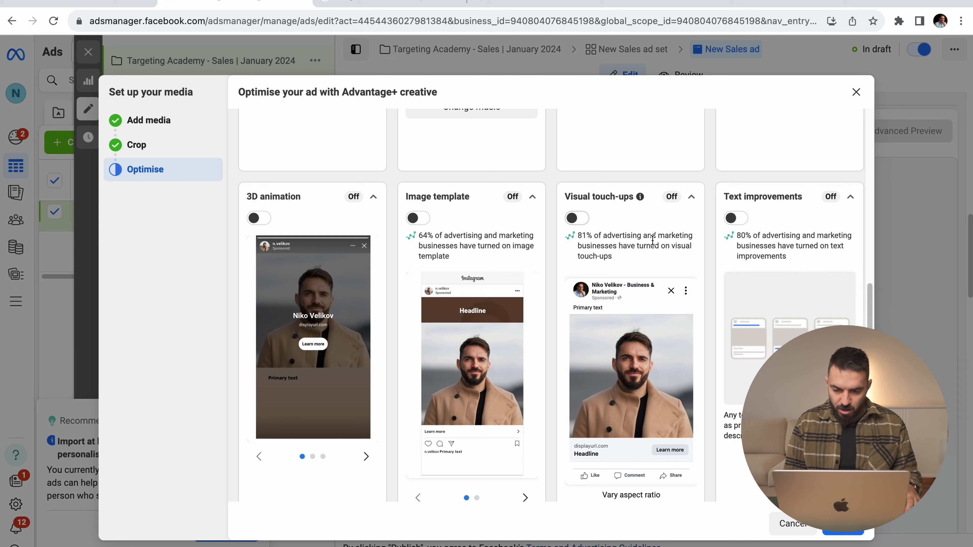
click(843, 525)
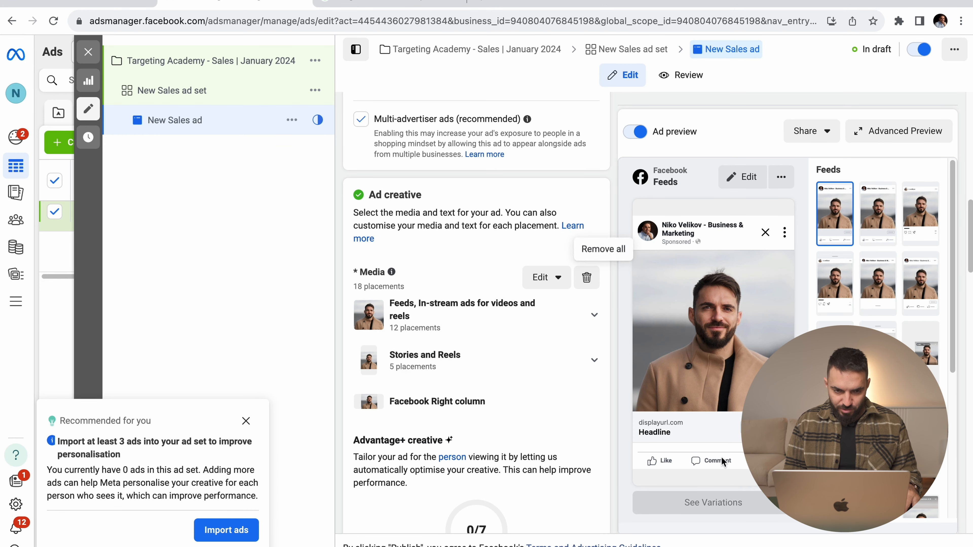
Step: Write the ad's primary text with a first-name introduction followed by "Feel free to checkout my brand new online course."
scroll(432, 341, down, 3)
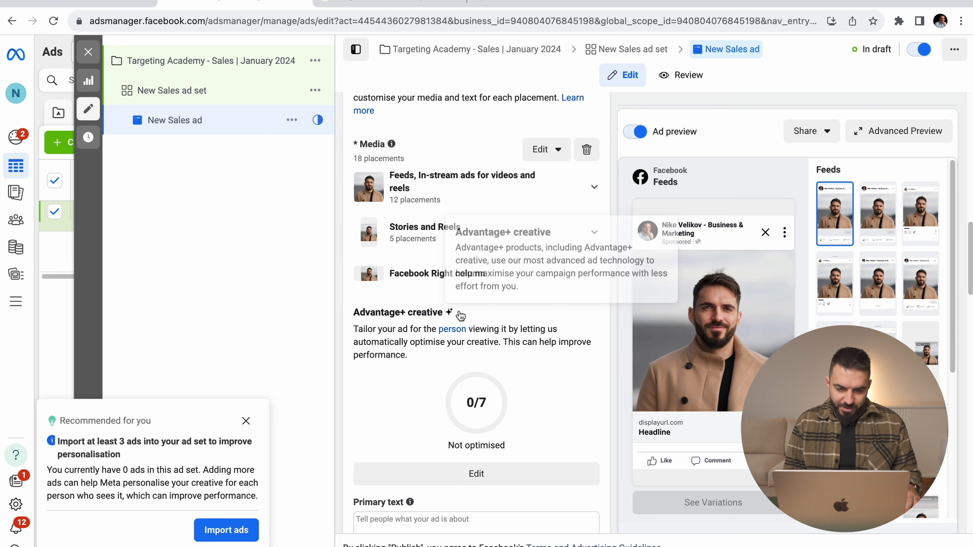
drag(411, 355, 360, 325)
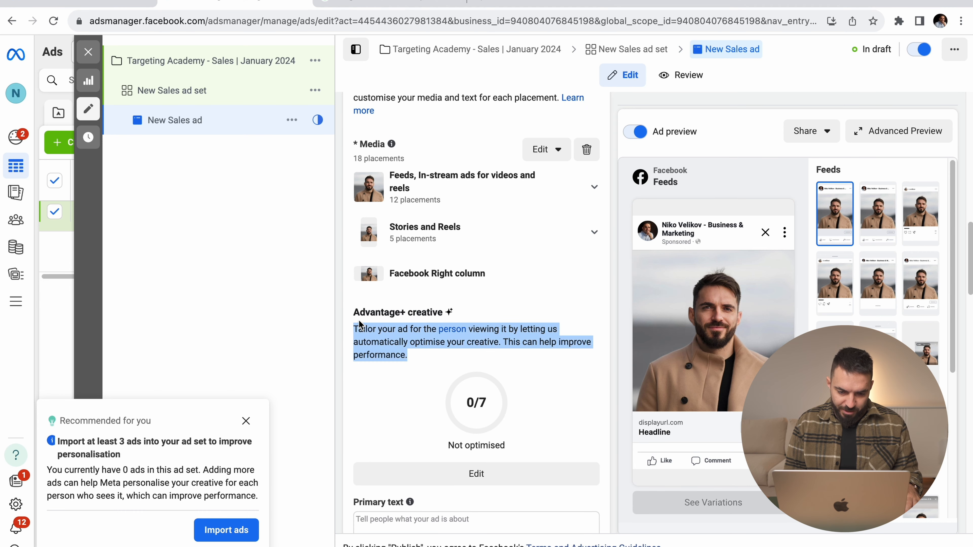
scroll(476, 423, down, 2)
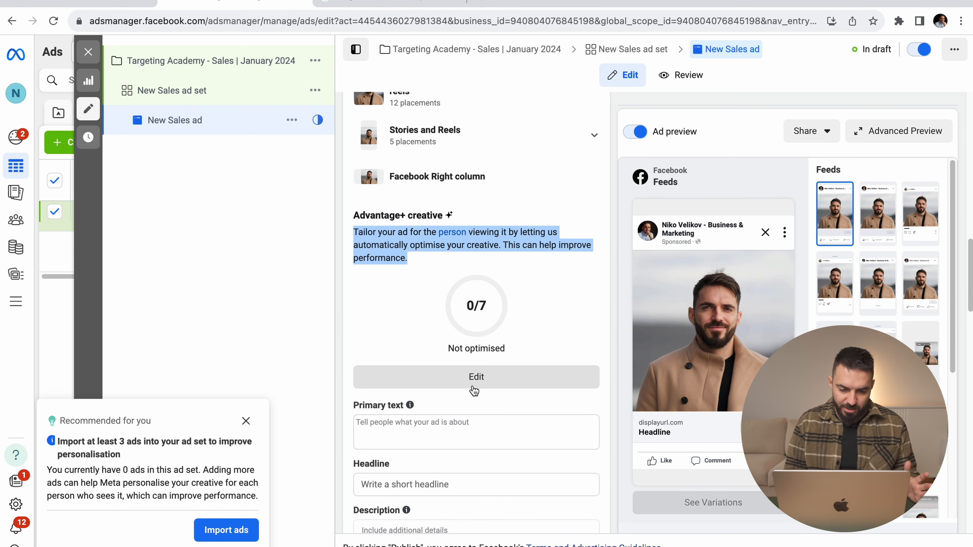
click(455, 420)
scroll(475, 383, down, 2)
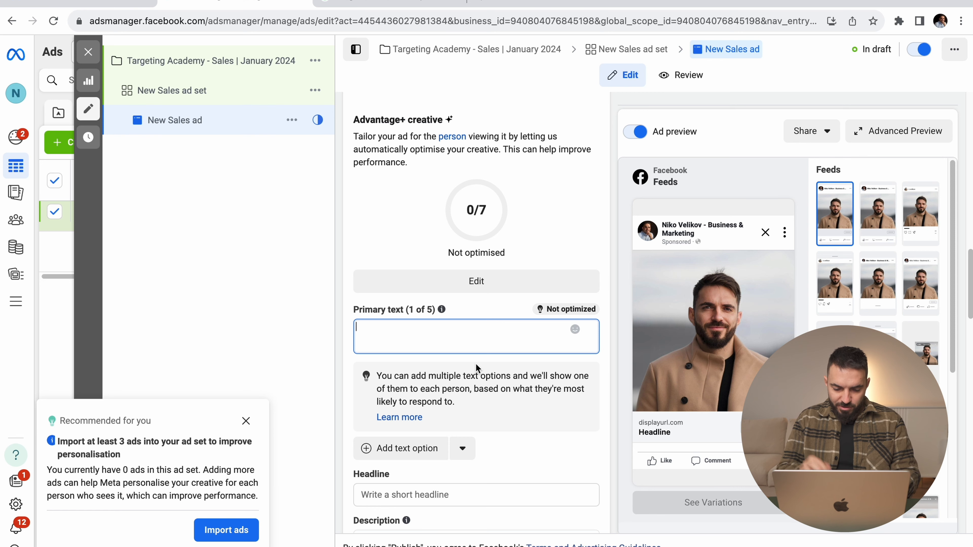
text(Hi, my n)
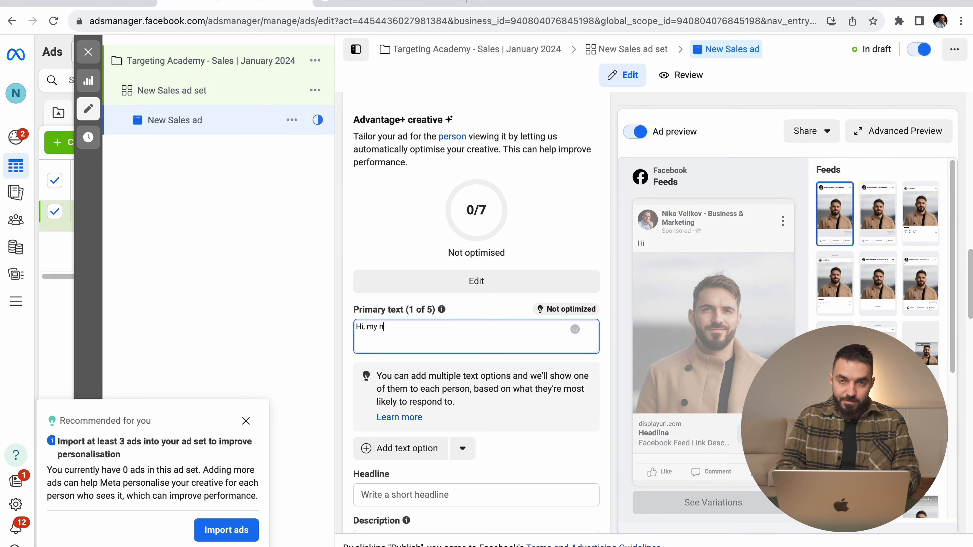
text(ame is Niko. Feel free to chekcout my brand new online course.)
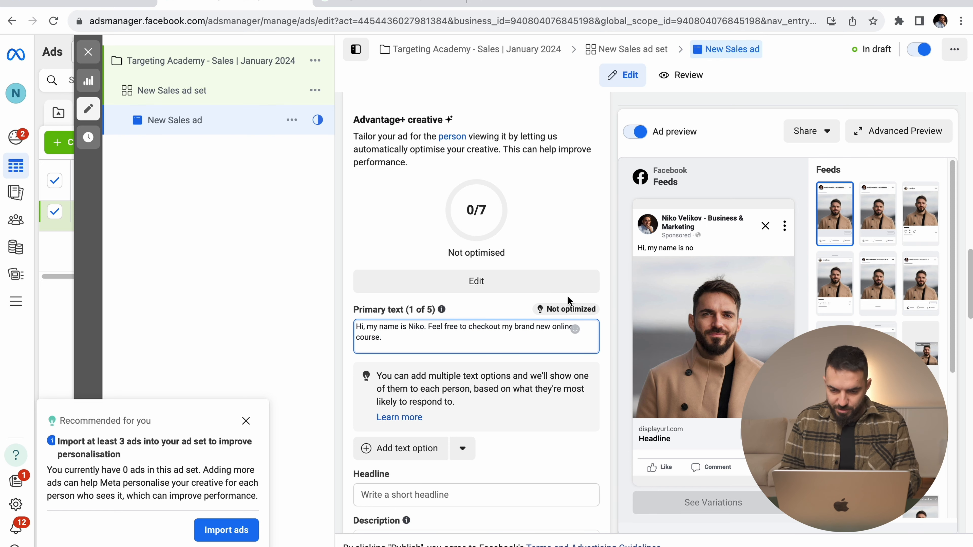
Step: Set the ad's headline to "The Best Facebook Ads Course On The Internet"
scroll(589, 242, down, 5)
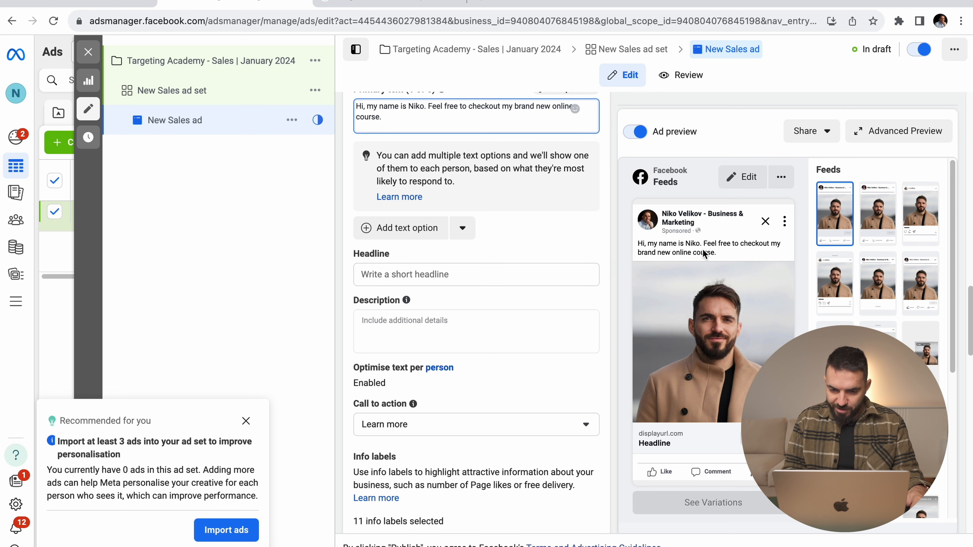
click(420, 274)
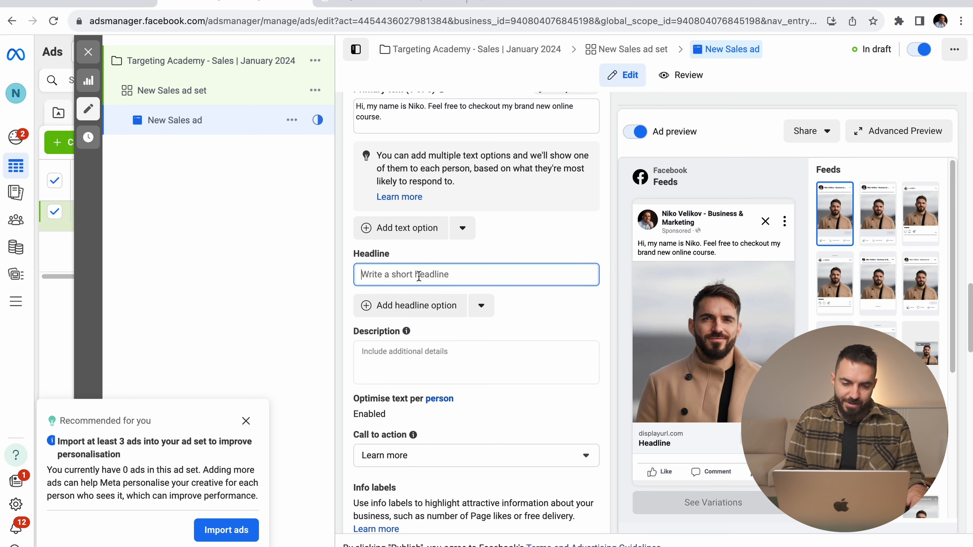
scroll(440, 267, up, 3)
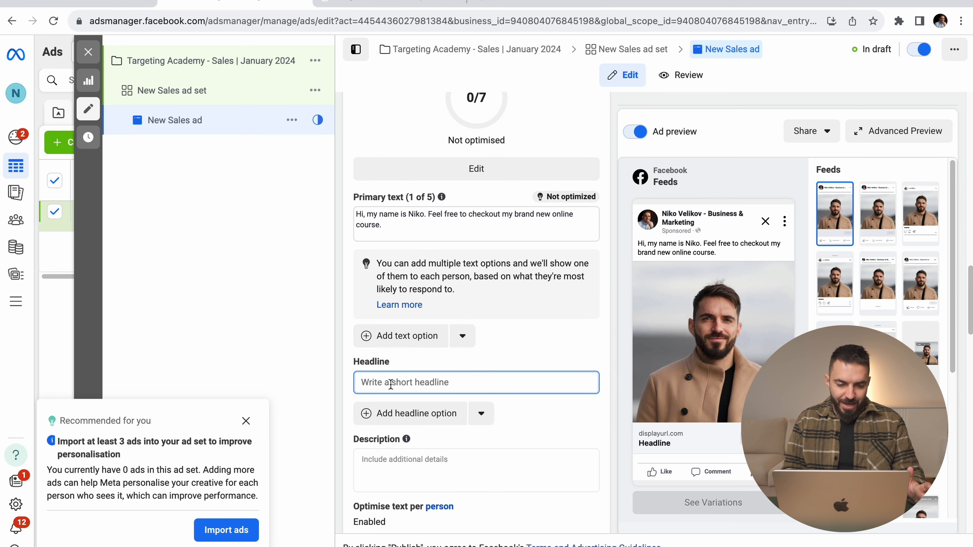
text(The Best Facebook Ads Course On The Int)
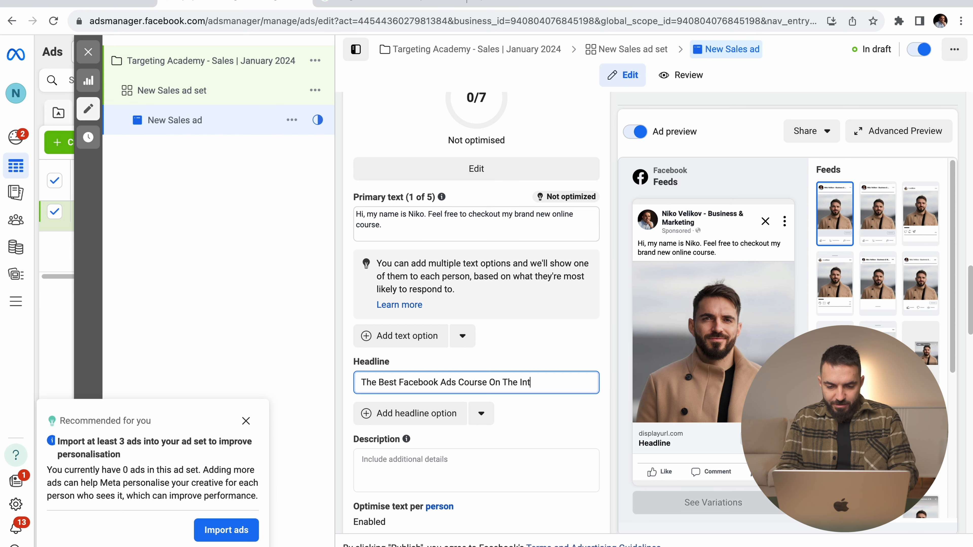
text(ernet)
Step: Set the ad's description to "Join today" and check it against the ad preview
click(424, 459)
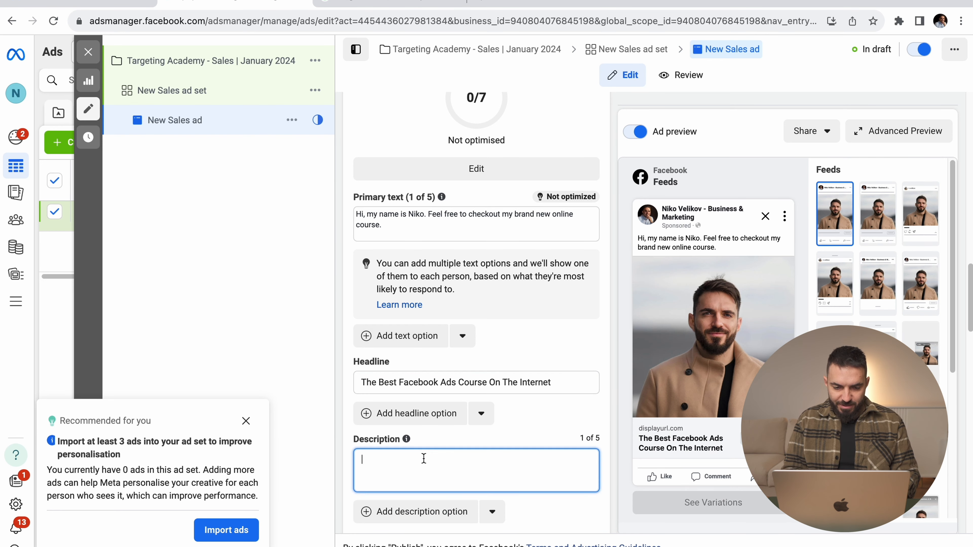
scroll(424, 458, down, 4)
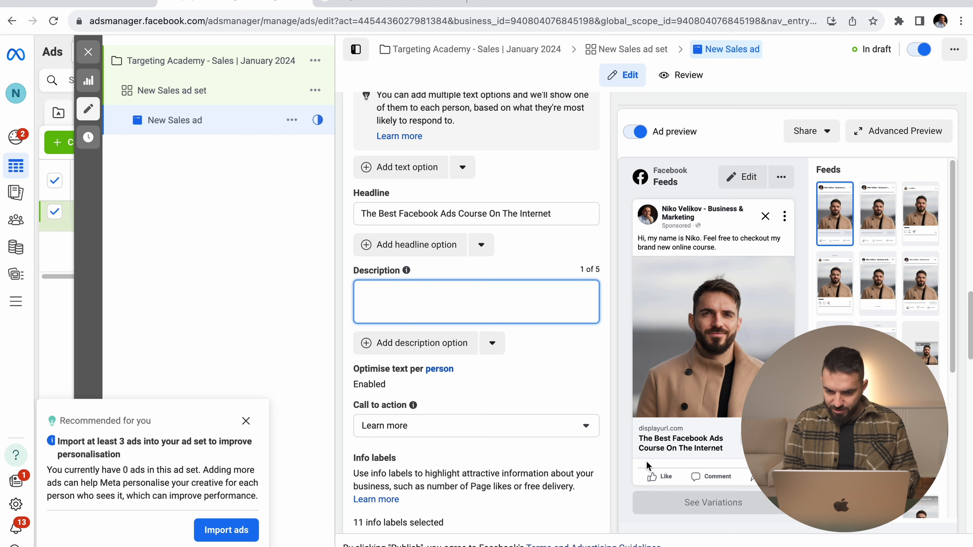
text(Join today)
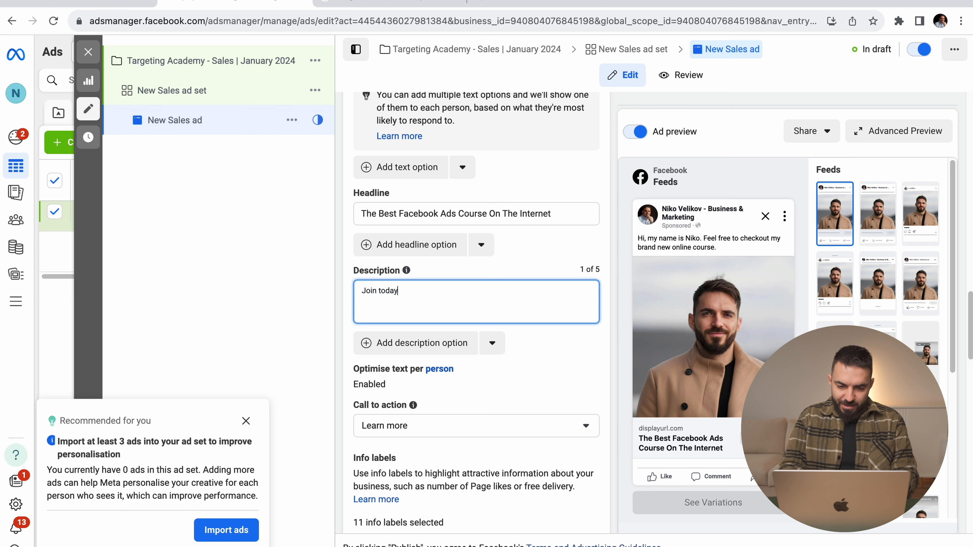
click(676, 461)
scroll(839, 354, down, 2)
scroll(920, 269, up, 3)
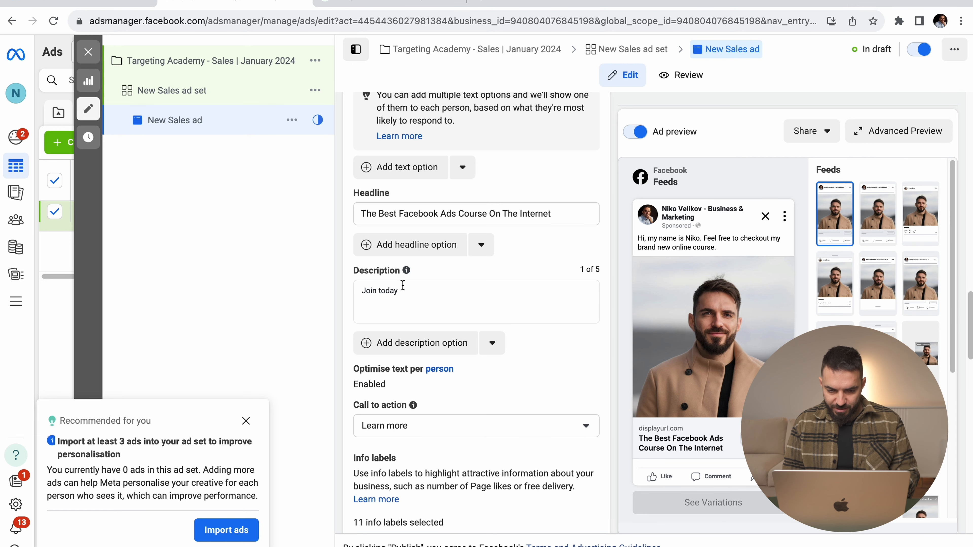
Step: Try Get Offer as the ad's call to action, and restore it to Learn more
scroll(690, 405, down, 3)
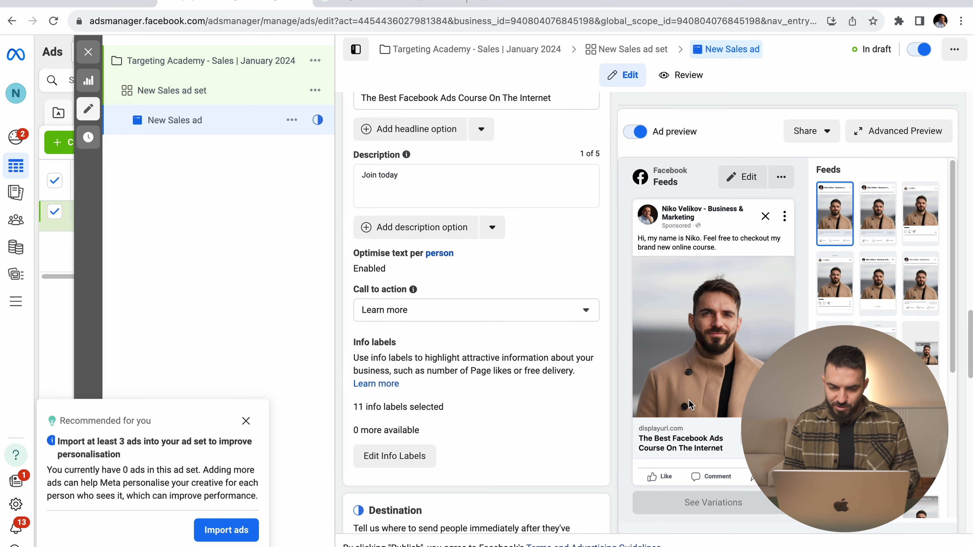
click(433, 311)
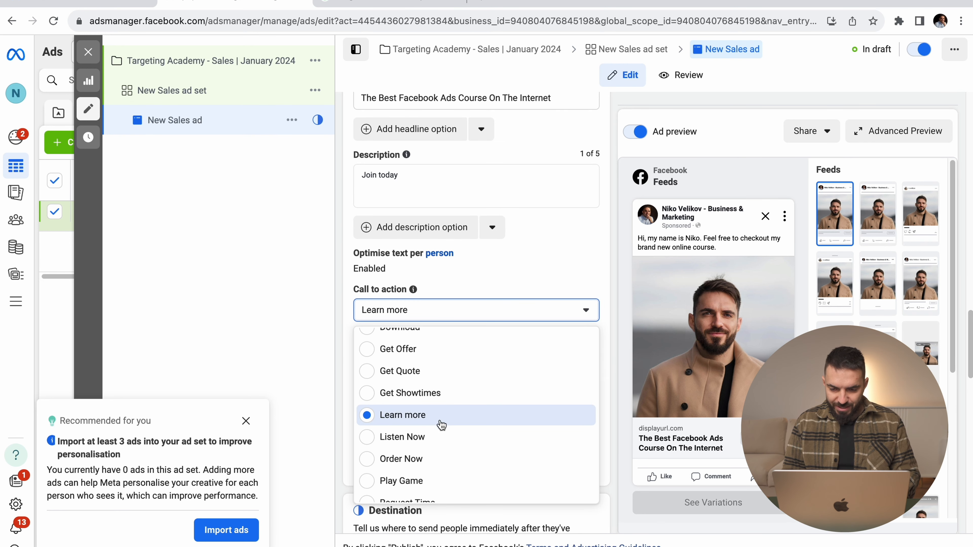
click(408, 354)
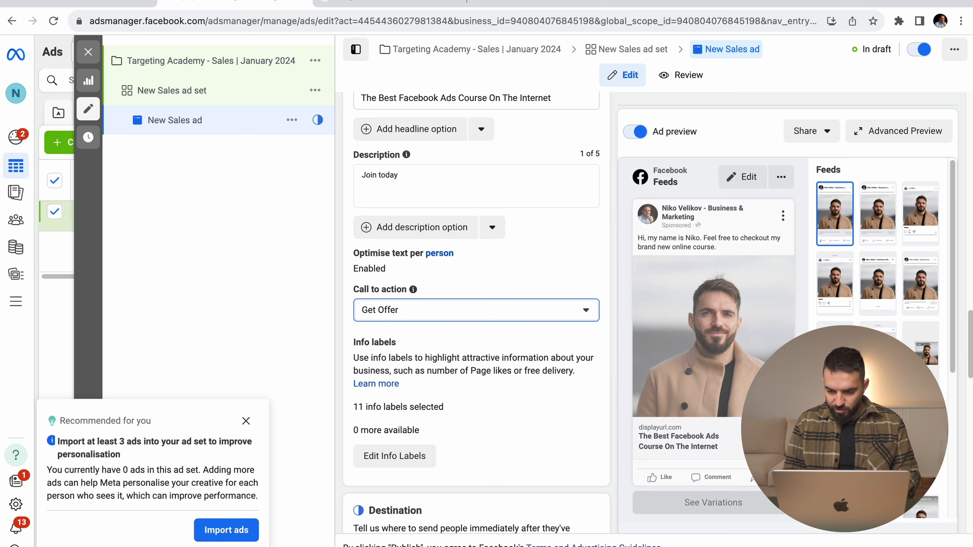
click(553, 316)
scroll(454, 449, down, 3)
scroll(454, 440, down, 1)
click(396, 433)
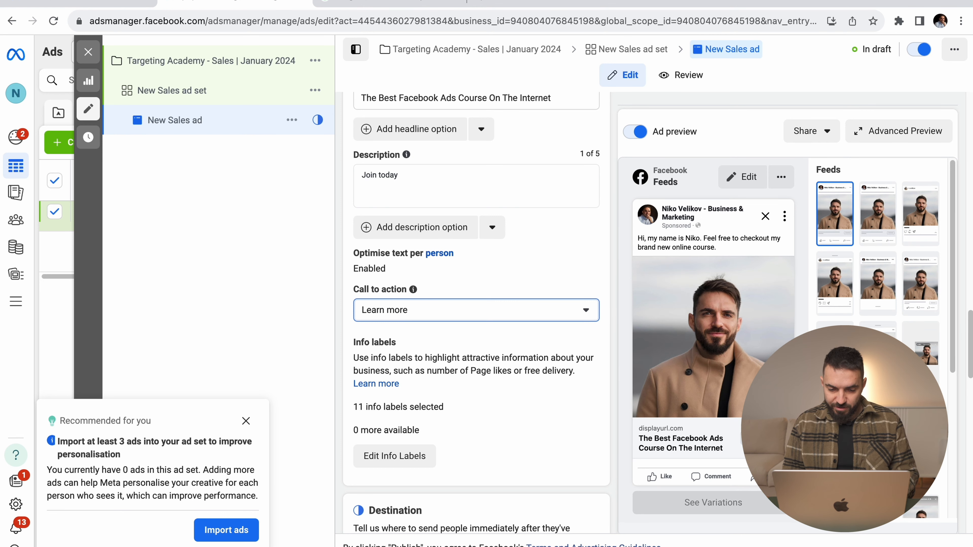
Step: Open the destination's website URL for editing, switch to the Targeting Academy special-offer page's browser tab, and look through the page
scroll(412, 437, down, 4)
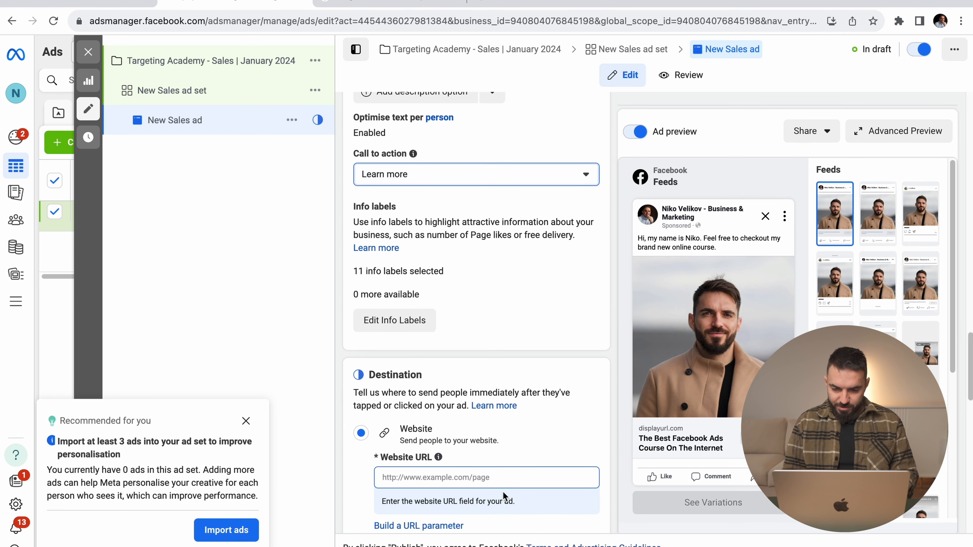
double_click(370, 374)
click(414, 403)
click(421, 482)
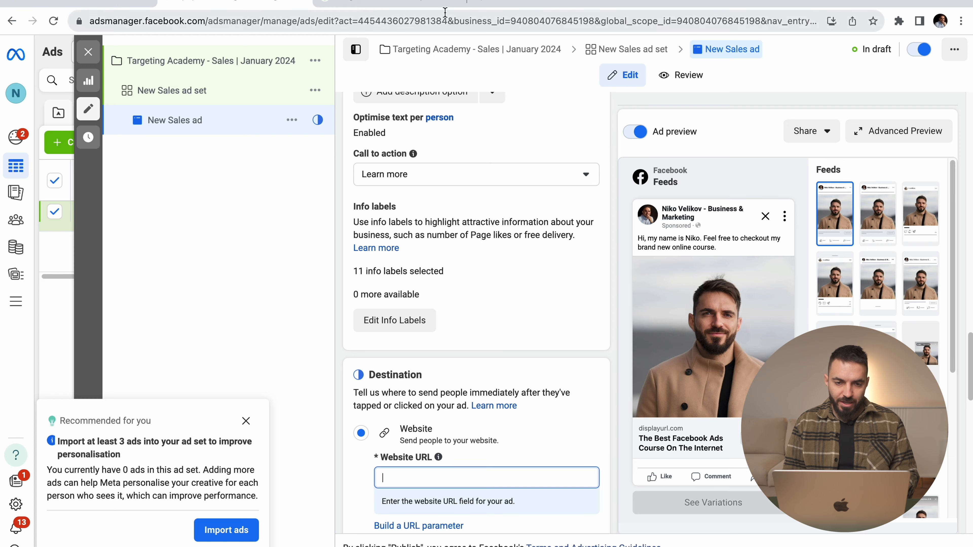
click(406, 3)
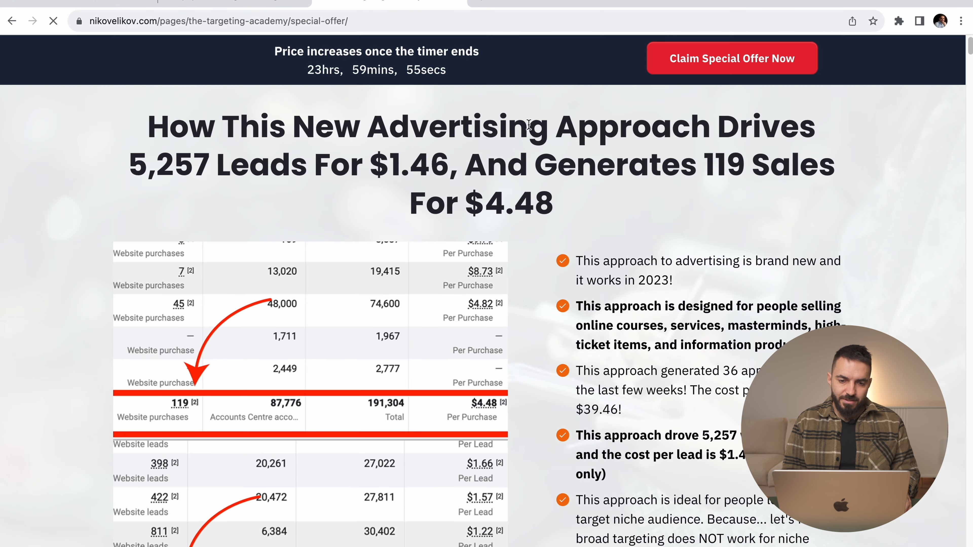
scroll(415, 151, down, 20)
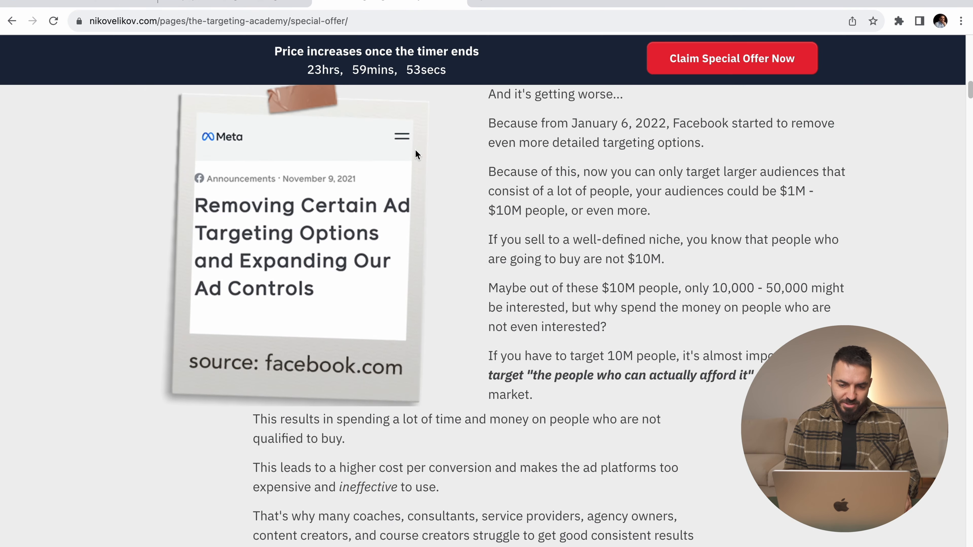
scroll(417, 154, down, 15)
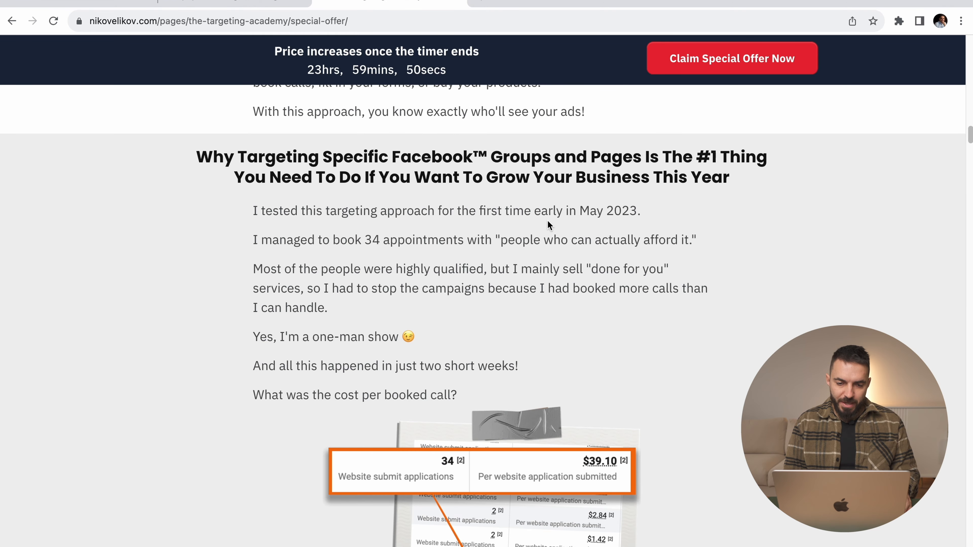
scroll(549, 224, down, 20)
scroll(652, 139, down, 20)
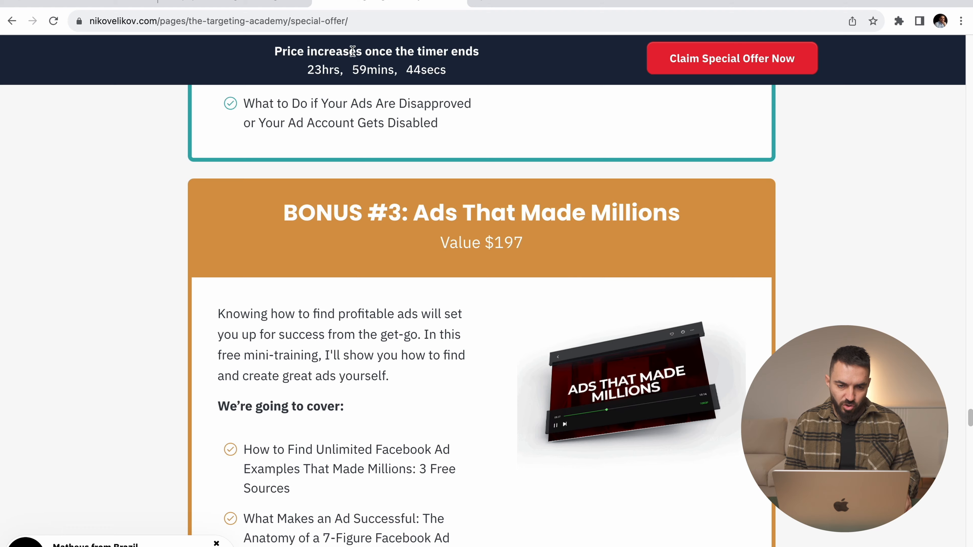
scroll(466, 143, down, 20)
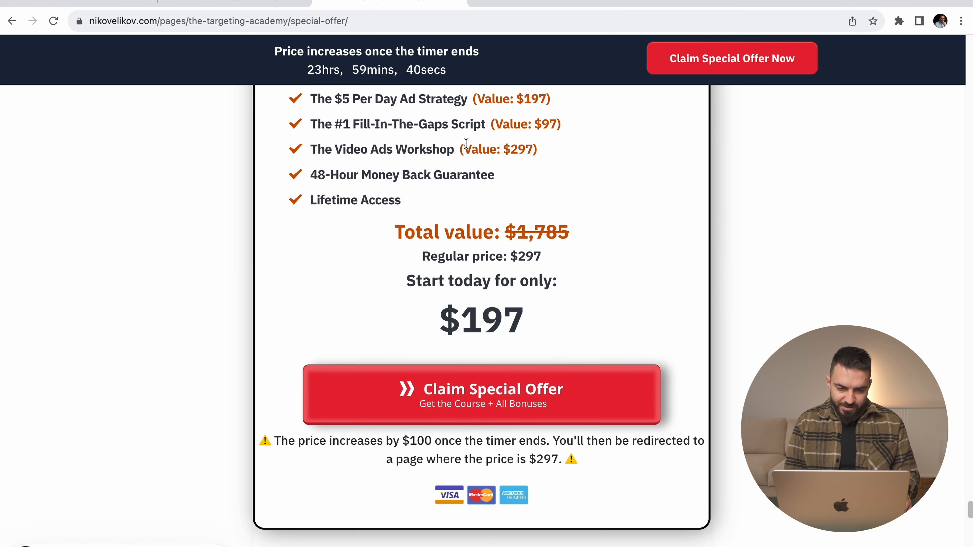
Step: Copy the special-offer landing page's address and paste it as the ad's website URL in Ads Manager
click(204, 22)
key(super+c)
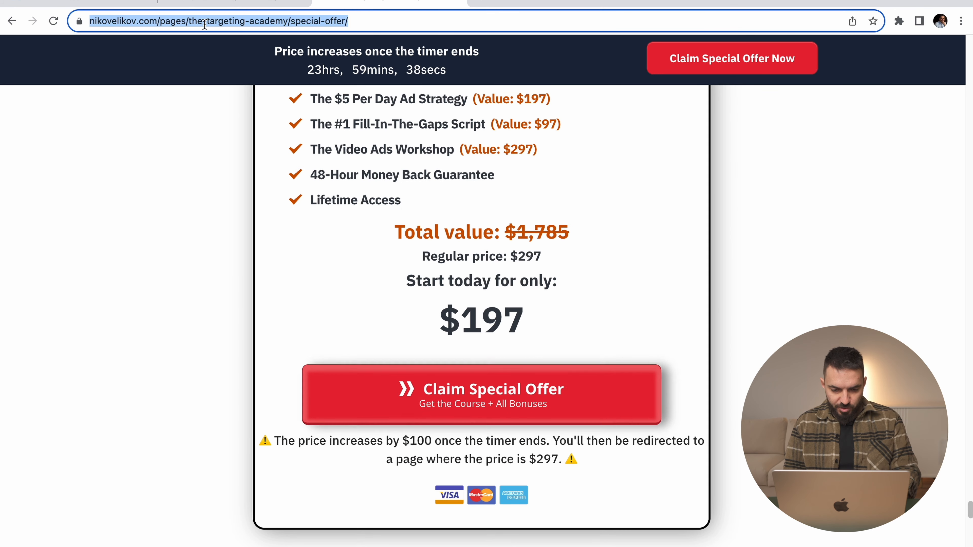
scroll(319, 153, up, 10)
click(227, 2)
key(super+v)
Step: Examine the ad's display link, browser add-ons, Languages and Tracking settings
scroll(573, 455, down, 10)
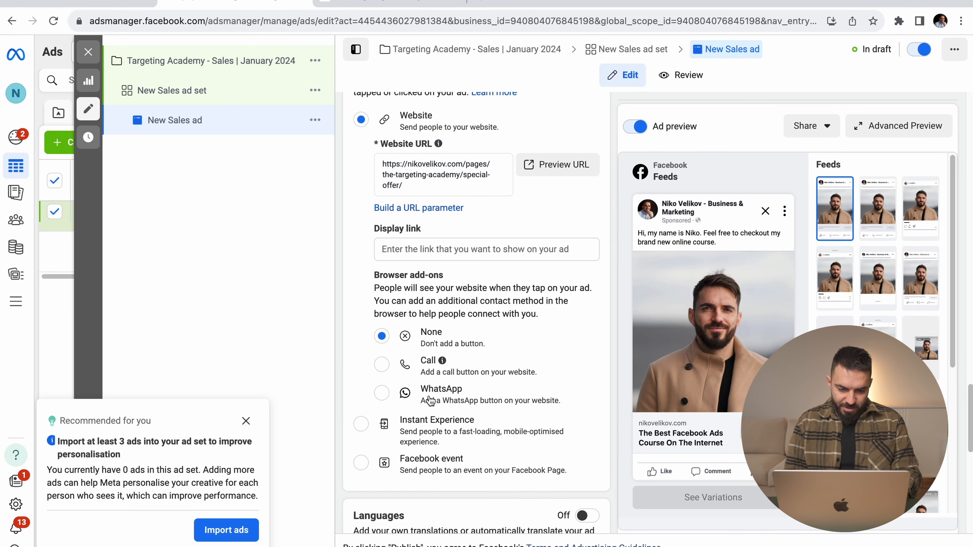
scroll(431, 400, down, 3)
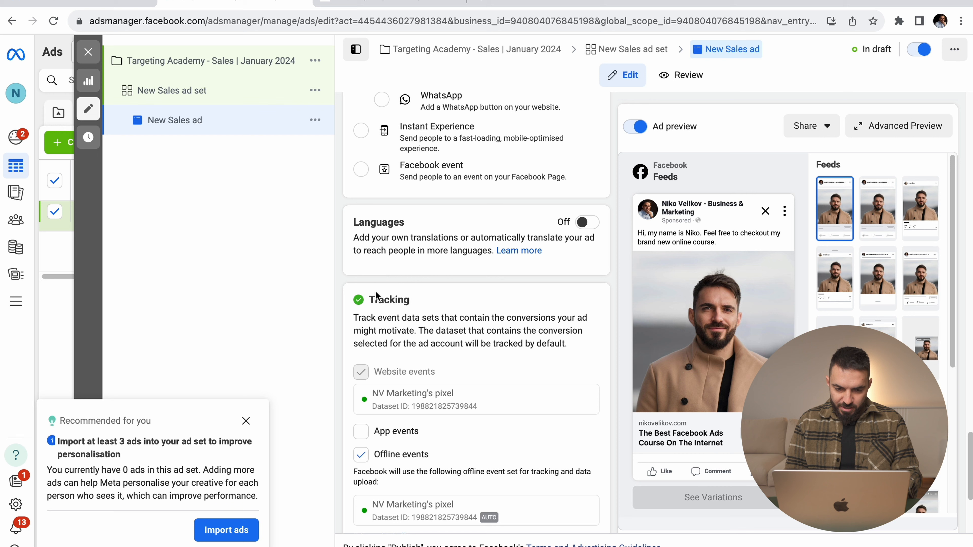
double_click(371, 301)
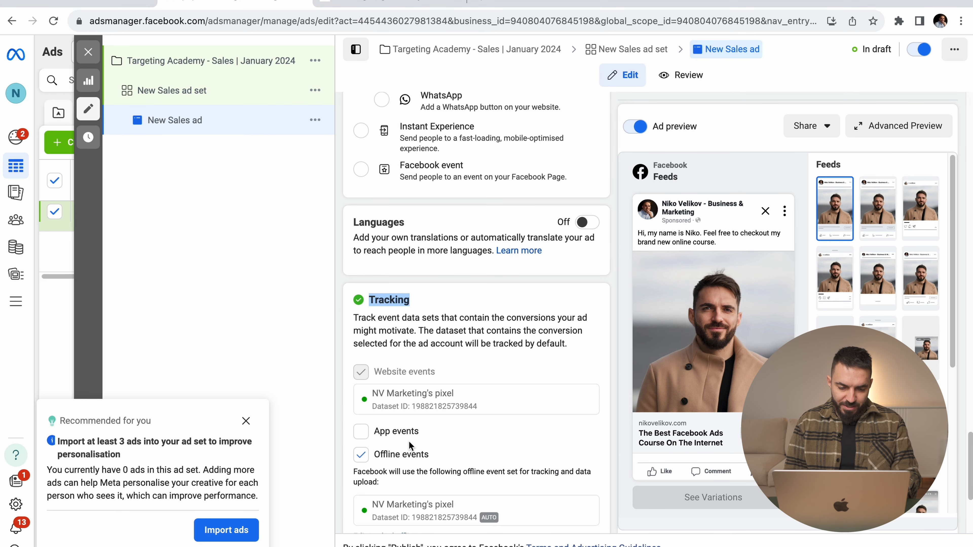
Step: Finish checking the ad's Tracking section, publish the Targeting Academy - Sales | January 2024 campaign with its ad set and ad, and close the editor
scroll(410, 445, down, 5)
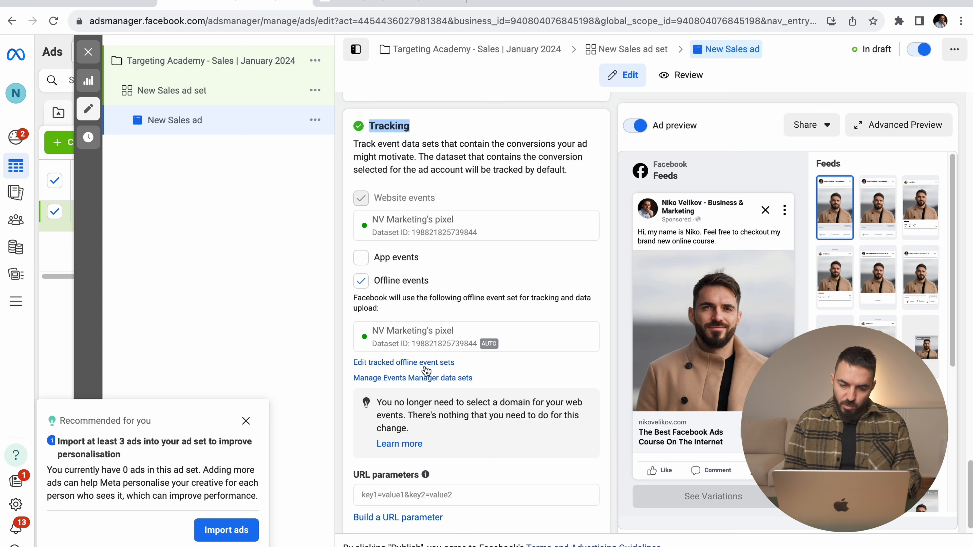
scroll(422, 364, down, 1)
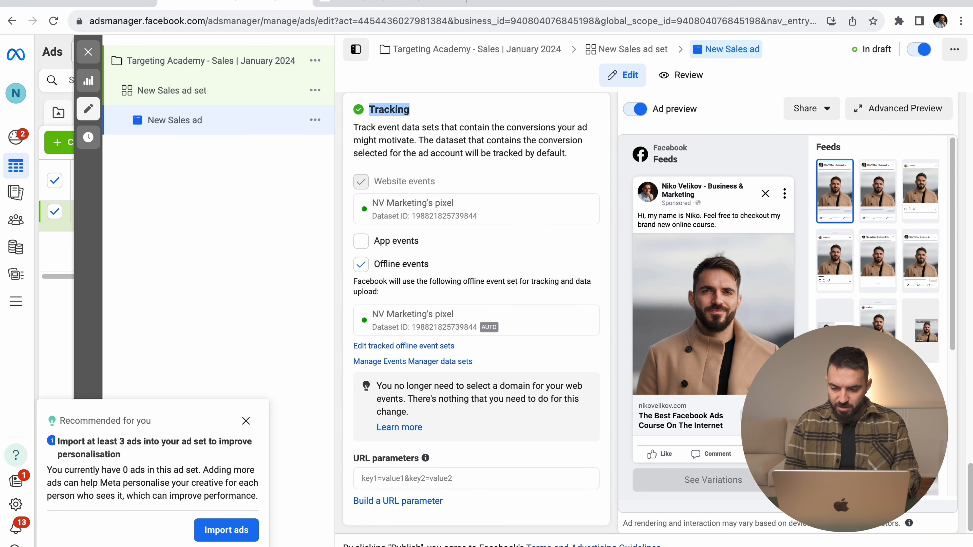
click(943, 546)
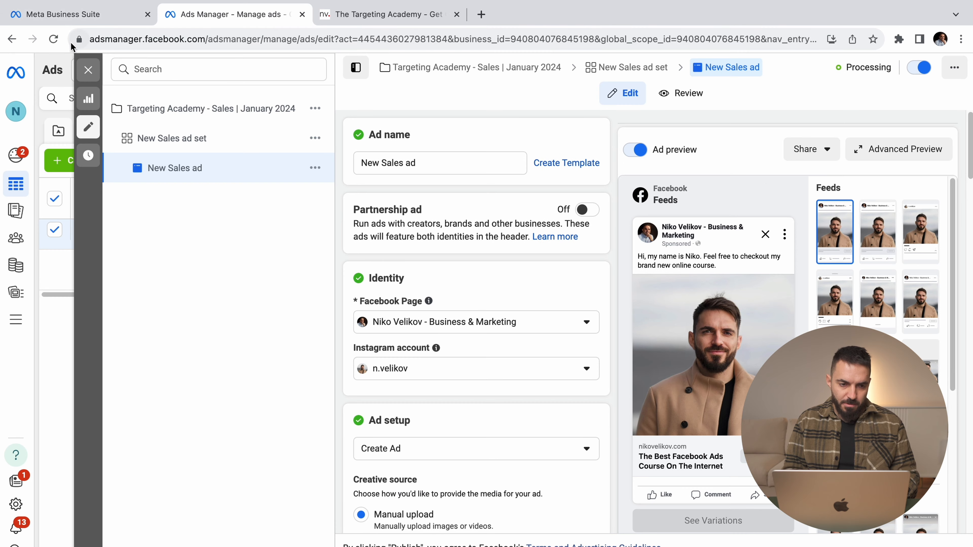
click(88, 52)
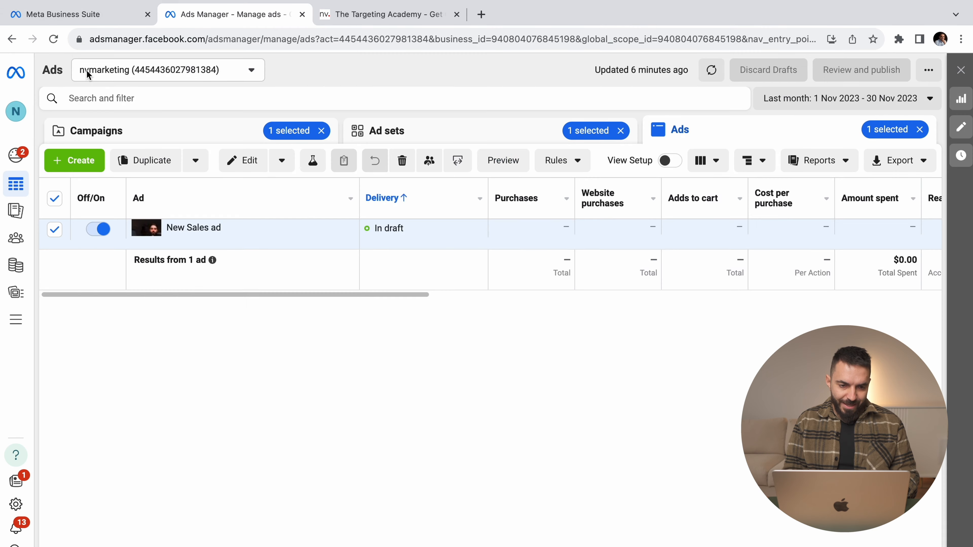
Step: Check the delivery status of the published campaign, its New Sales ad set and its New Sales ad
click(165, 120)
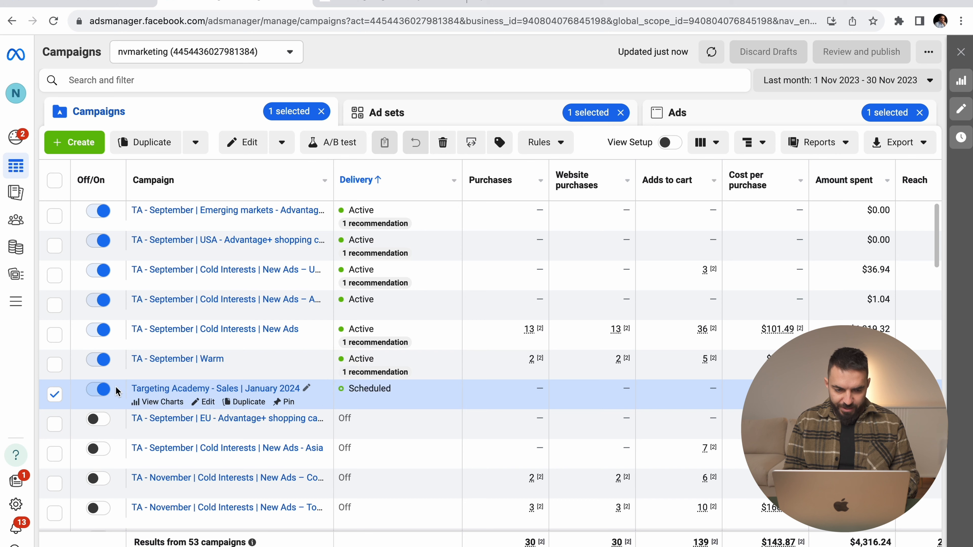
click(281, 391)
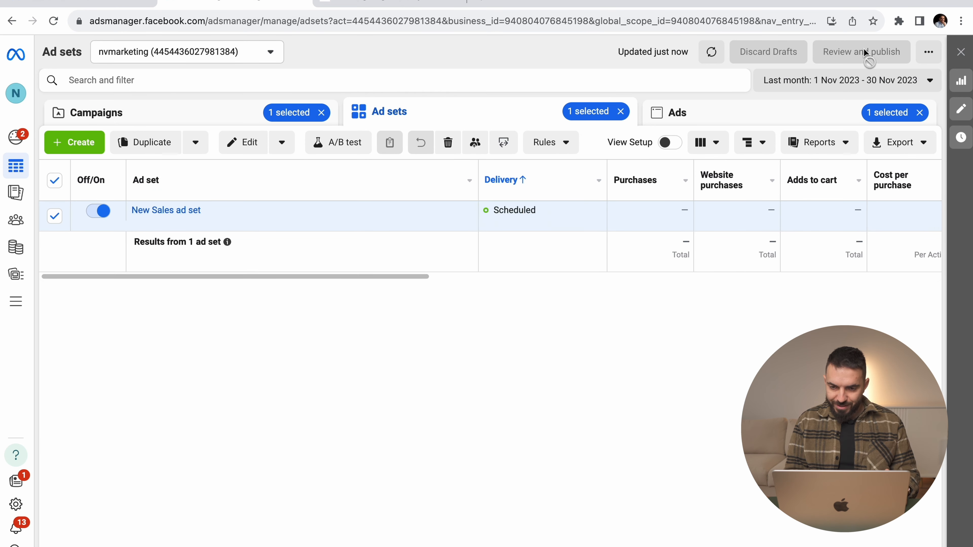
click(76, 118)
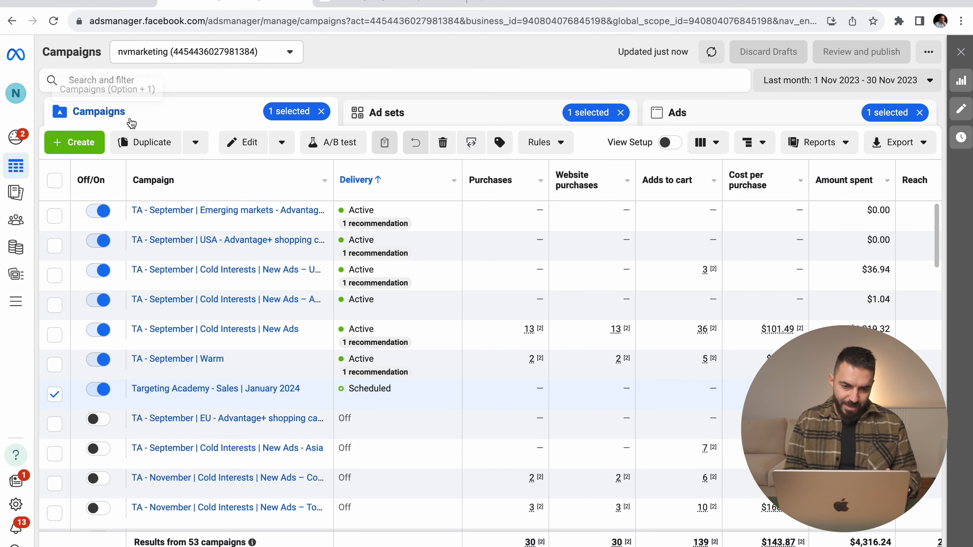
click(460, 113)
click(709, 116)
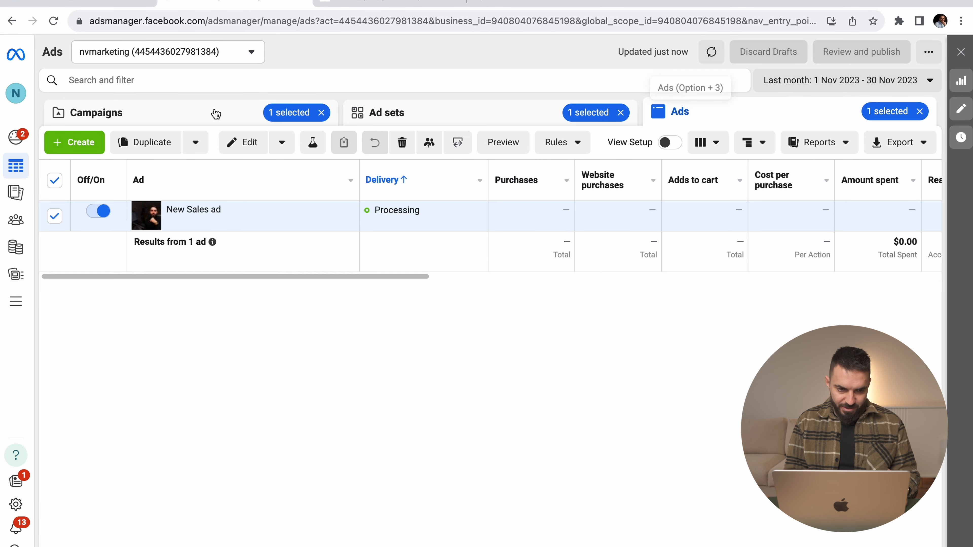
Step: Open the Targeting Academy - Sales | January 2024 campaign for editing, examine its Advantage campaign budget settings, and close the editor
click(211, 111)
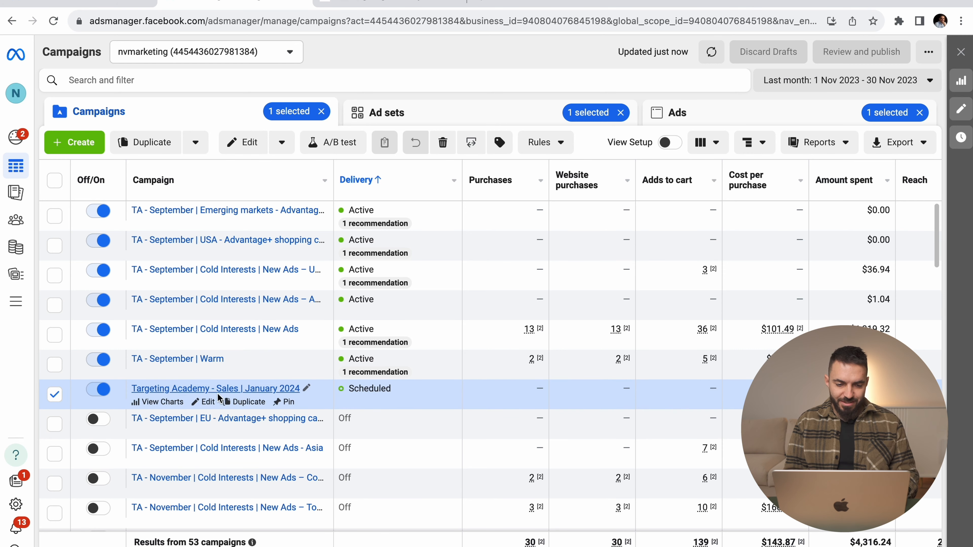
click(208, 402)
scroll(560, 350, down, 10)
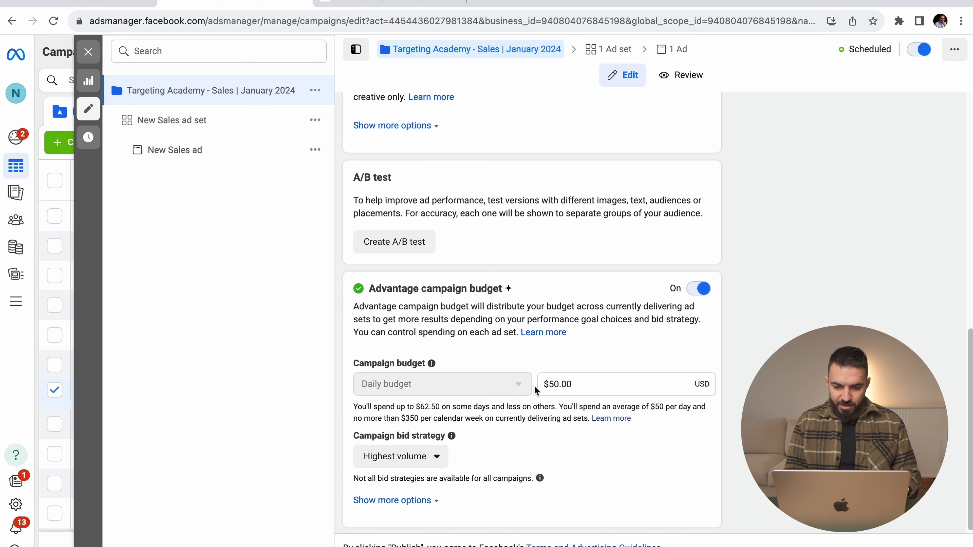
mouse_move(386, 385)
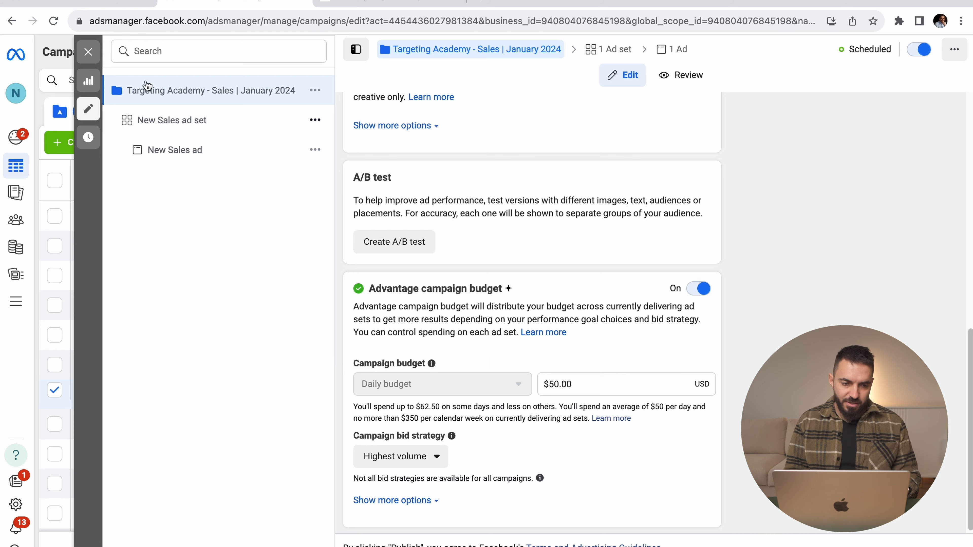
click(88, 52)
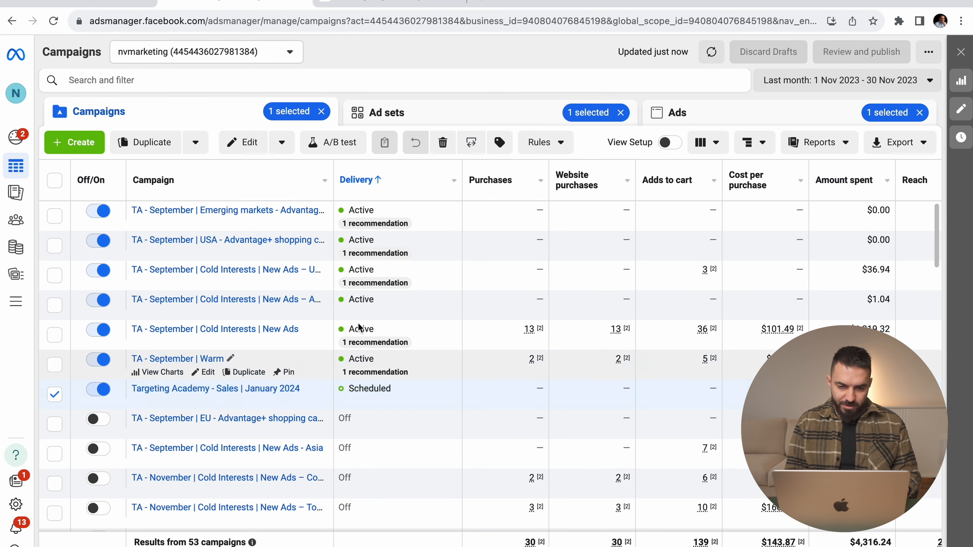
Step: Open the campaign's New Sales ad set for editing, examine its schedule, location, age, gender and detailed targeting settings, and close the editor
click(191, 395)
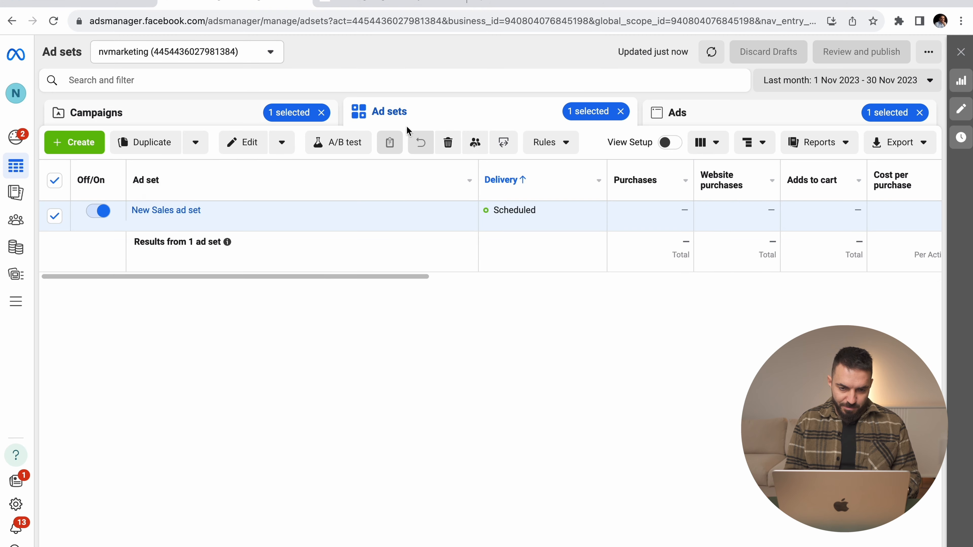
mouse_move(151, 227)
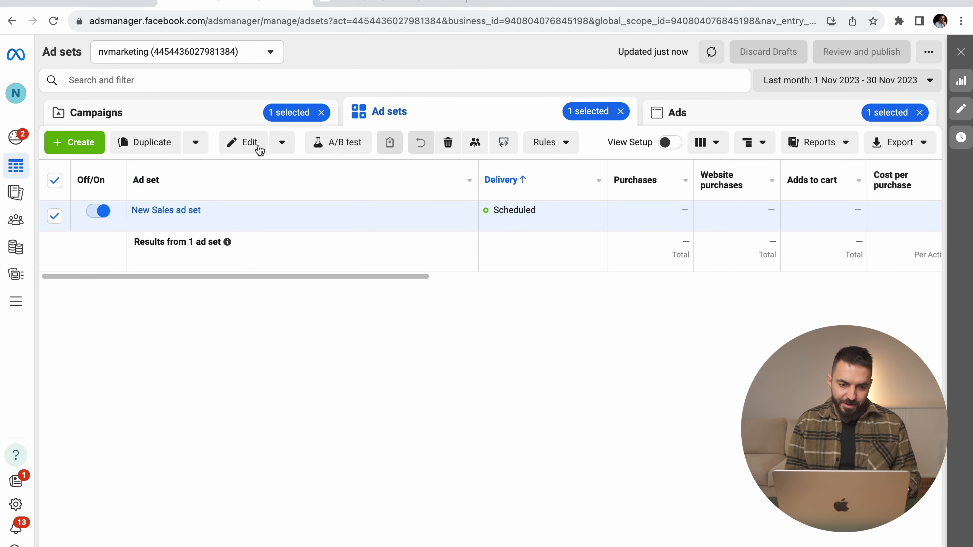
click(204, 226)
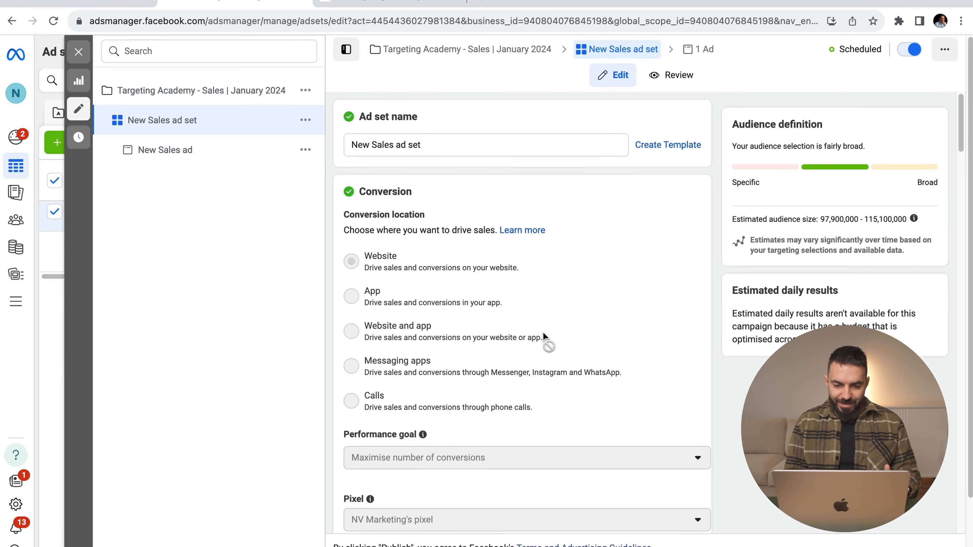
scroll(543, 341, down, 10)
scroll(472, 420, down, 15)
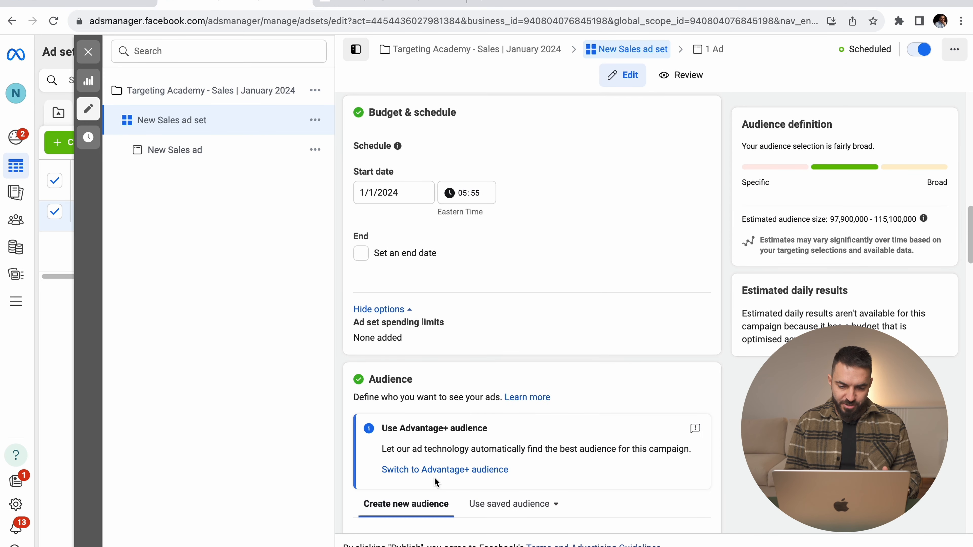
scroll(425, 406, down, 5)
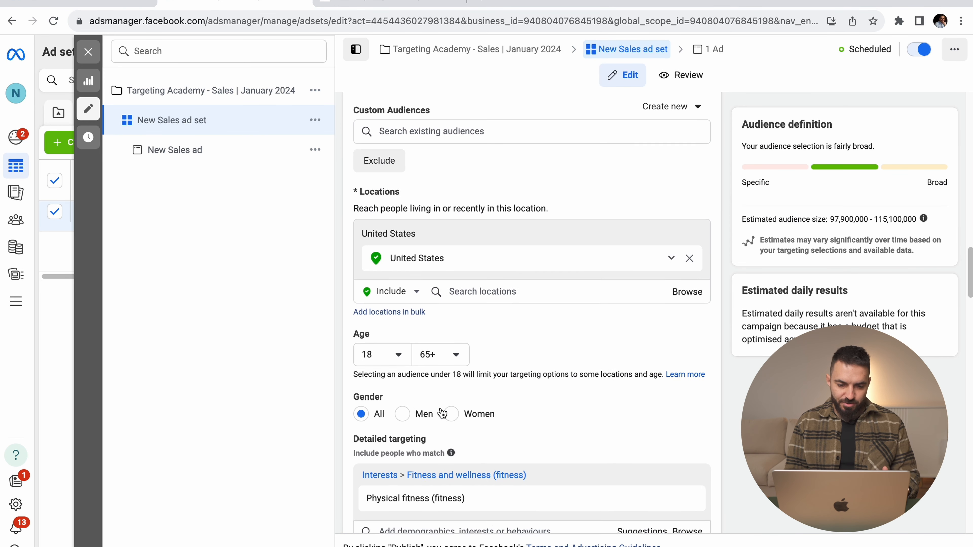
scroll(505, 492, down, 3)
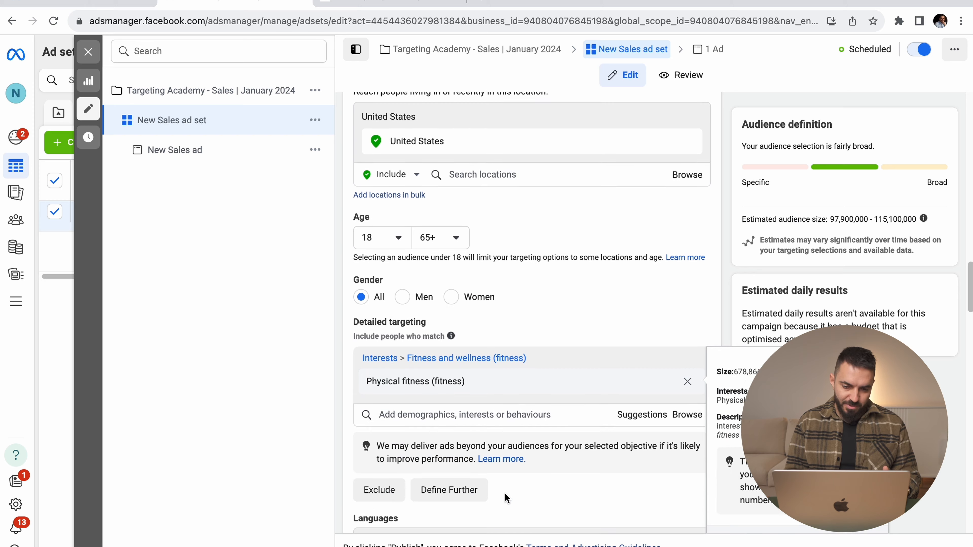
click(89, 52)
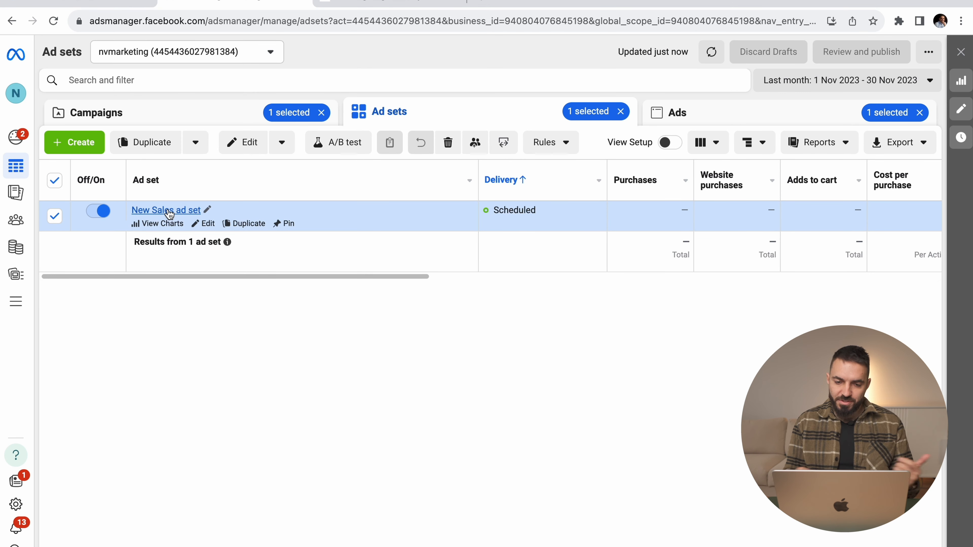
Step: Open the New Sales ad for editing, examine its creative and text settings, and close the editor
click(169, 211)
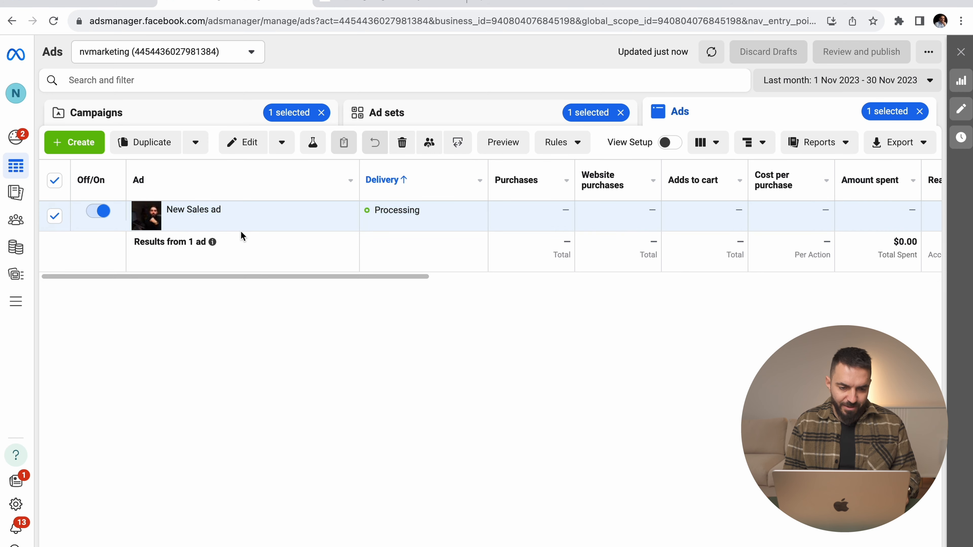
click(241, 224)
scroll(453, 401, down, 7)
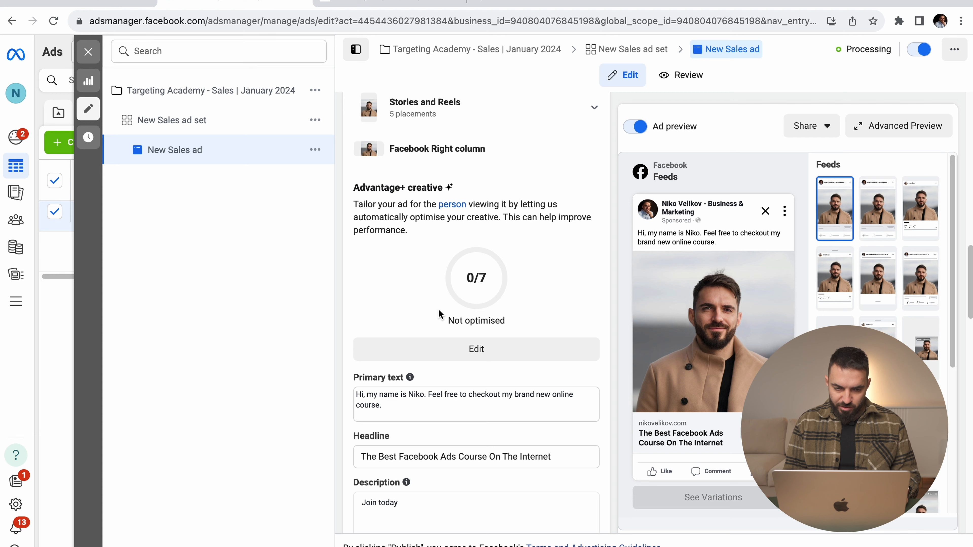
click(88, 52)
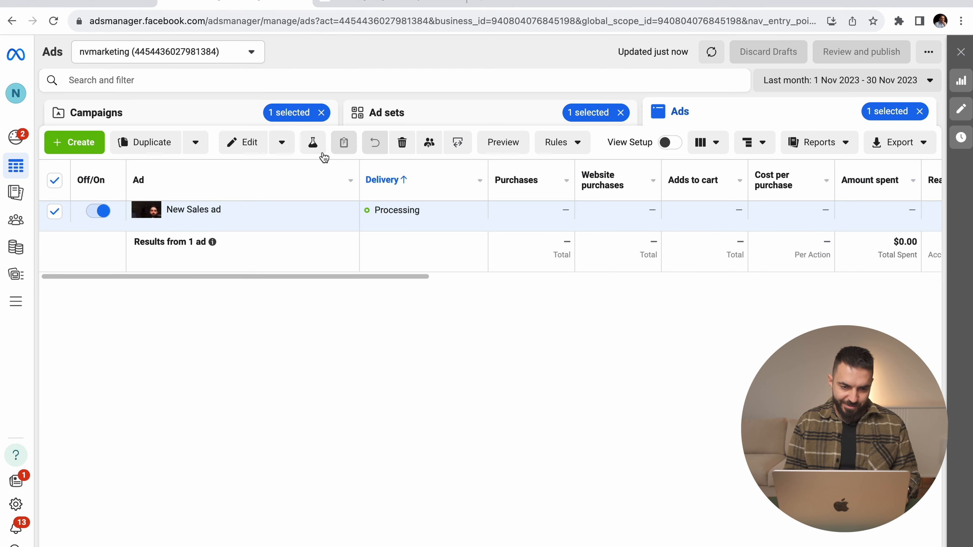
Step: Go through the ad set and ad lists back to the campaigns, and examine the selected campaign's quick-edit, rules and tag options
click(136, 113)
click(385, 113)
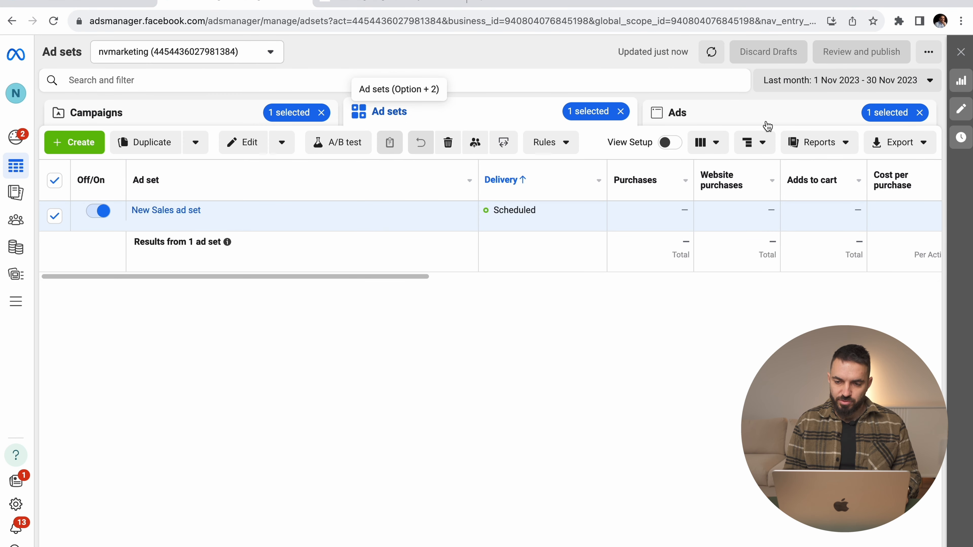
click(771, 119)
click(191, 119)
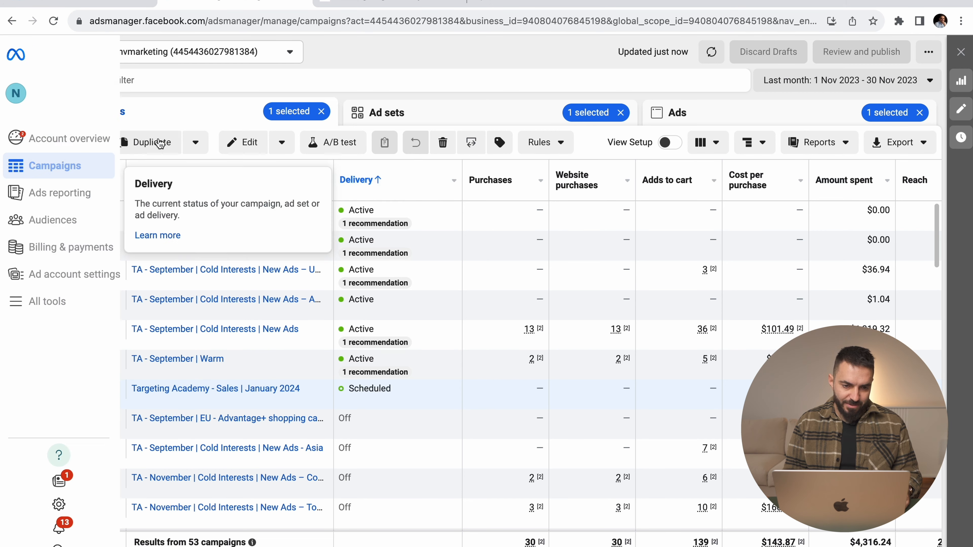
click(282, 150)
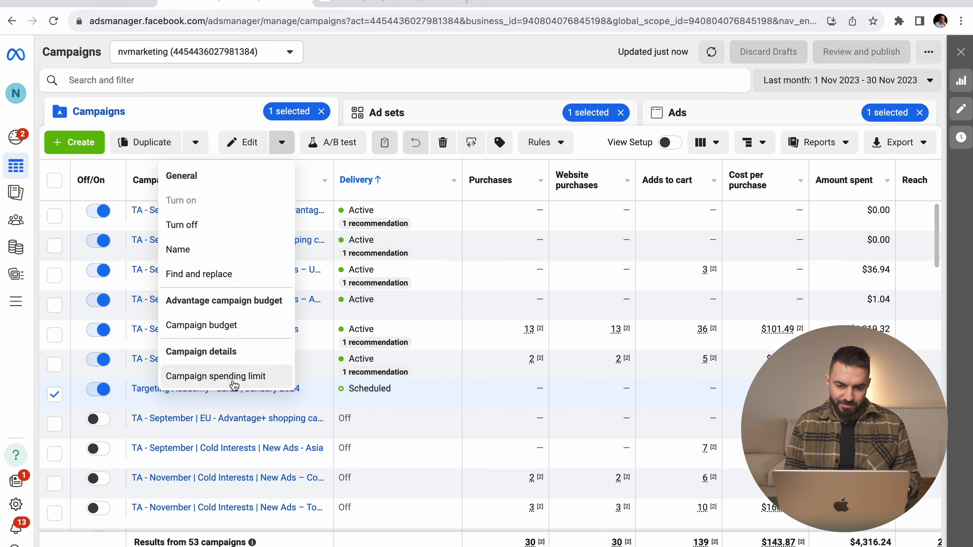
click(540, 143)
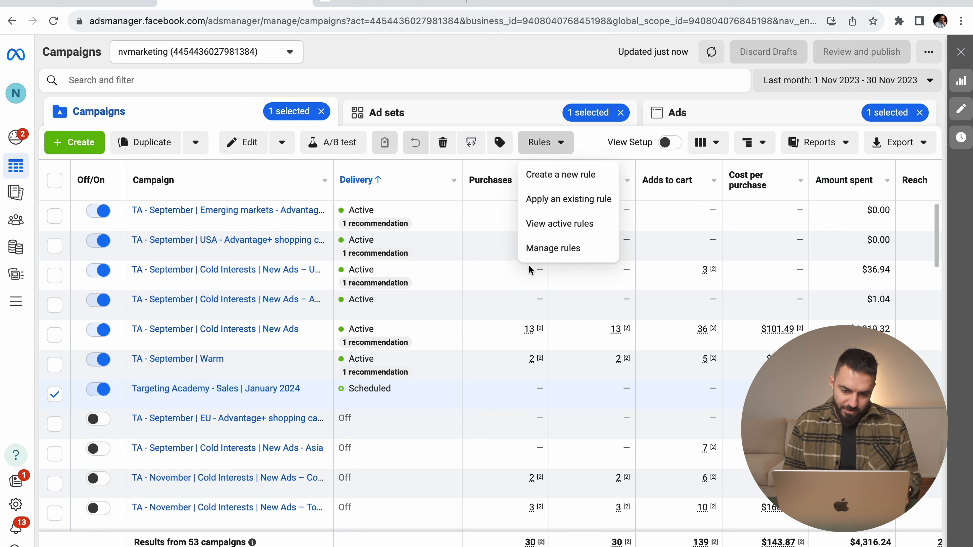
click(505, 147)
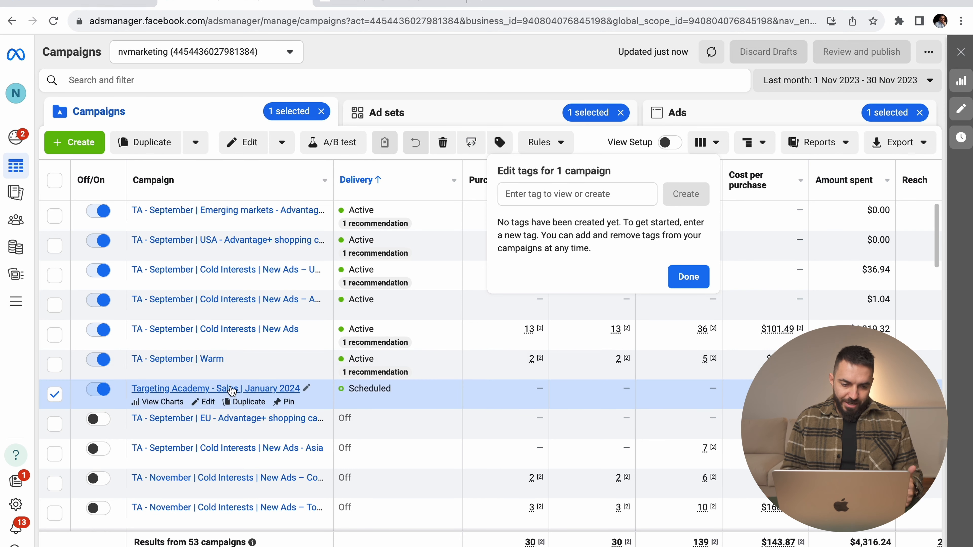
Step: Open the Targeting Academy campaign's ad sets and examine the quick-edit options for the New Sales ad set's budget, schedule and audience
click(161, 388)
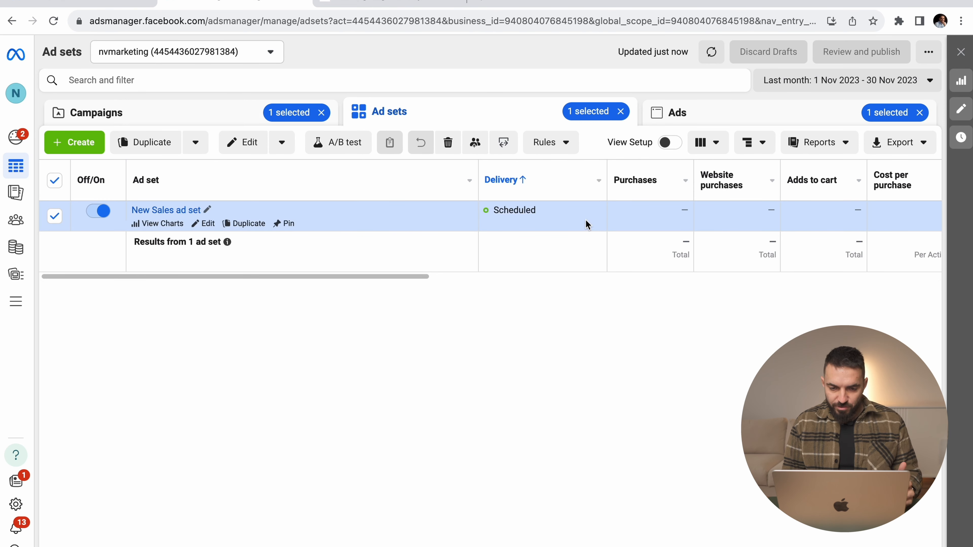
click(286, 149)
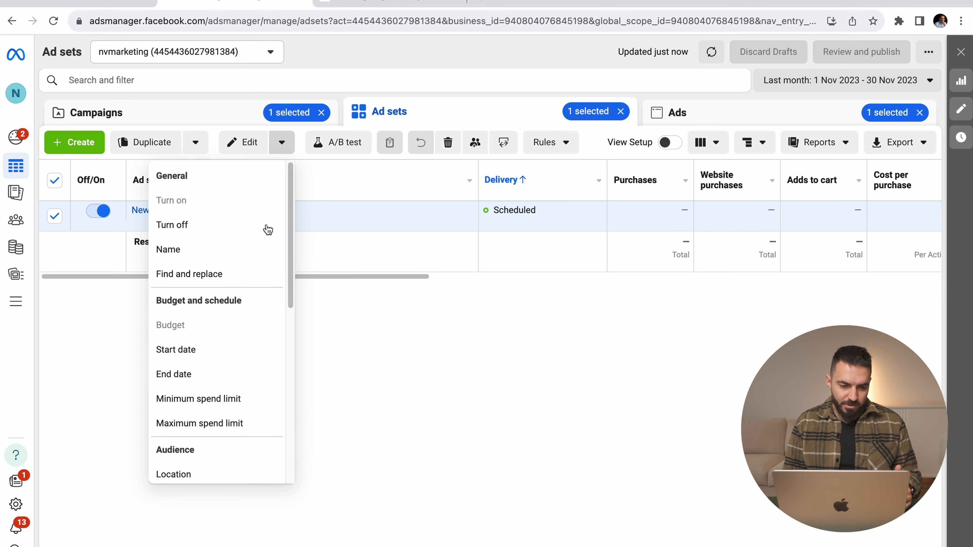
scroll(215, 400, down, 5)
scroll(212, 400, down, 2)
scroll(210, 401, up, 10)
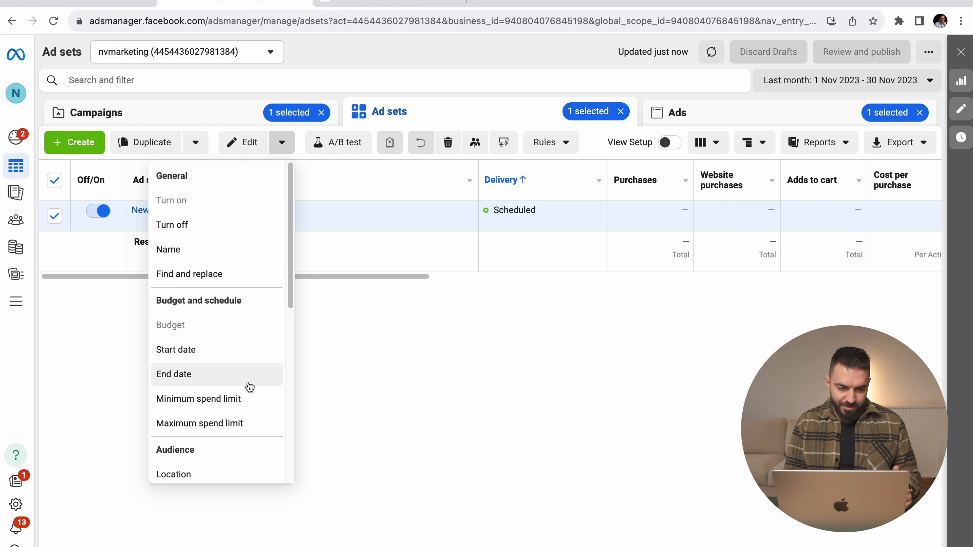
scroll(245, 389, down, 2)
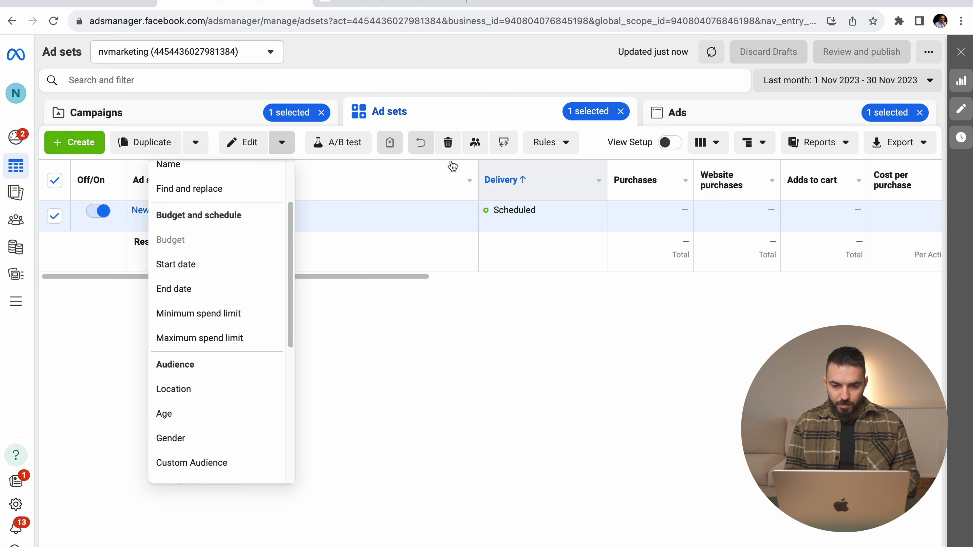
Step: Switch to the ads level and examine the quick-edit options for the New Sales ad's identity and creative, leaving everything as it is
click(658, 114)
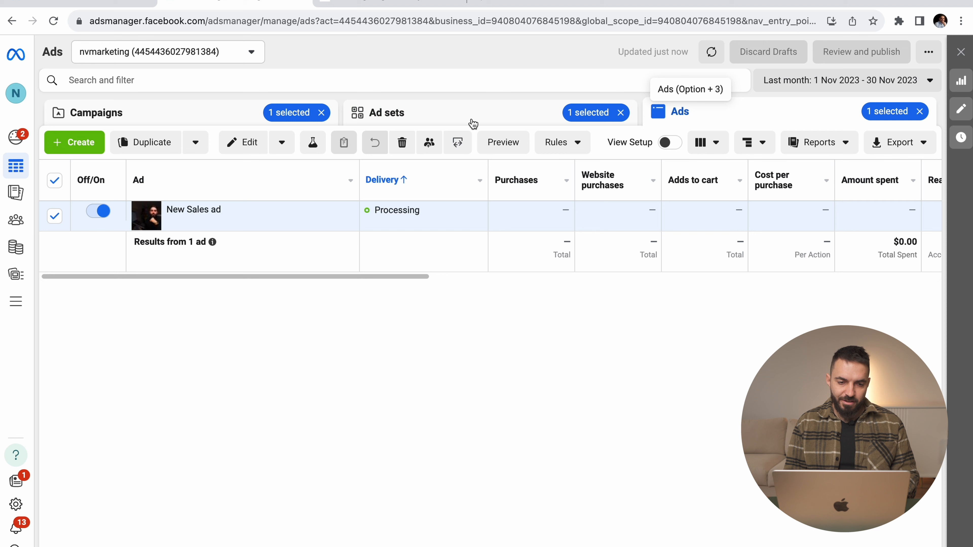
click(279, 149)
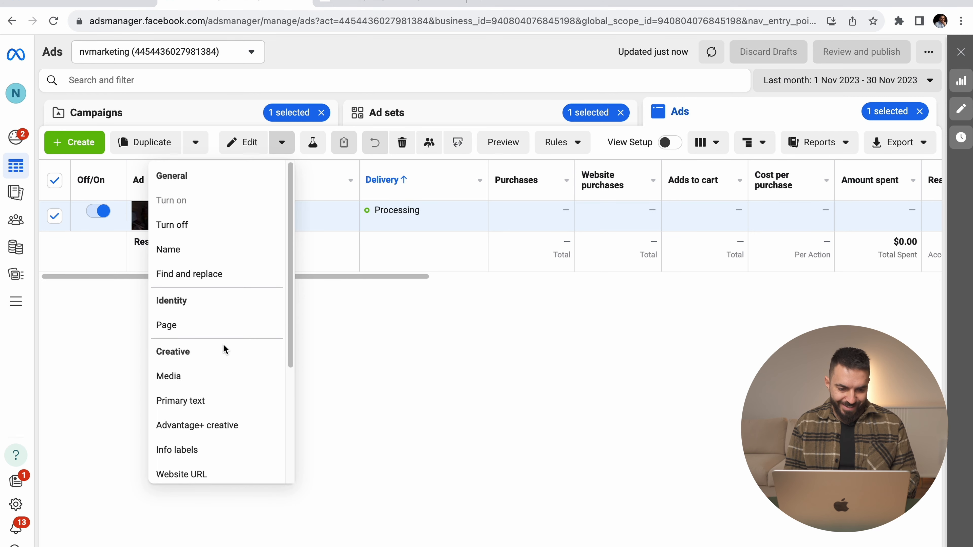
scroll(211, 402, down, 5)
scroll(213, 405, up, 2)
scroll(213, 405, up, 3)
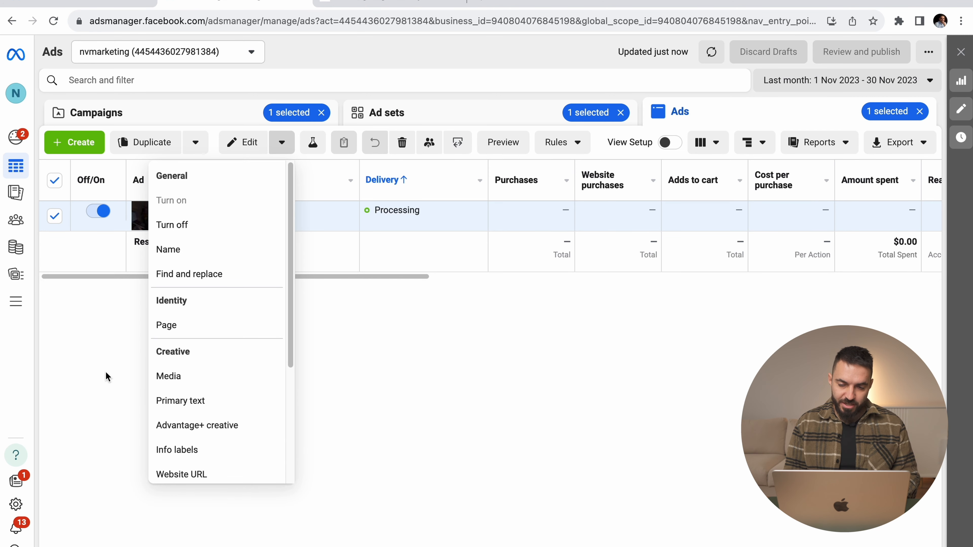
click(524, 384)
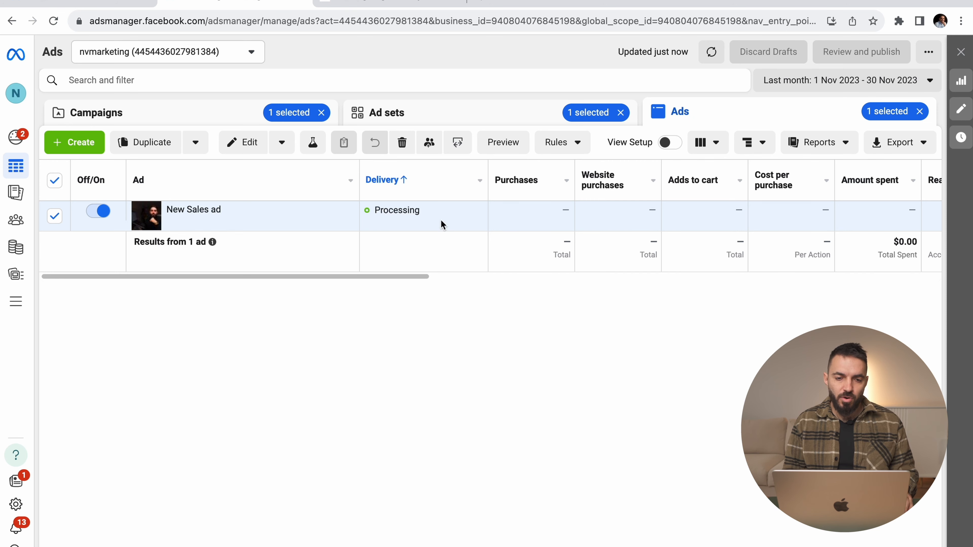
Step: Switch to the Targeting Academy special-offer page's browser tab and look back through its module overview and course introduction
key(ctrl+Tab)
scroll(322, 240, up, 15)
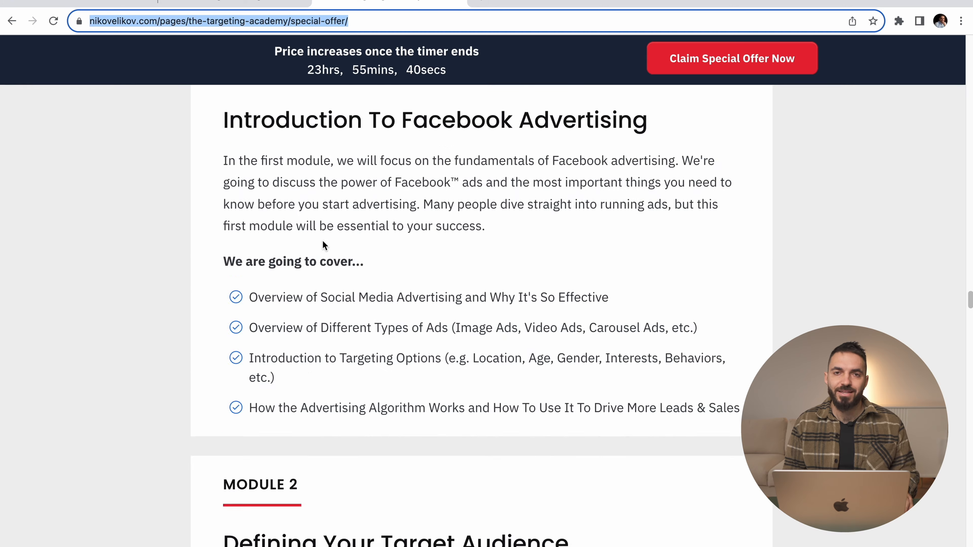
scroll(322, 240, up, 8)
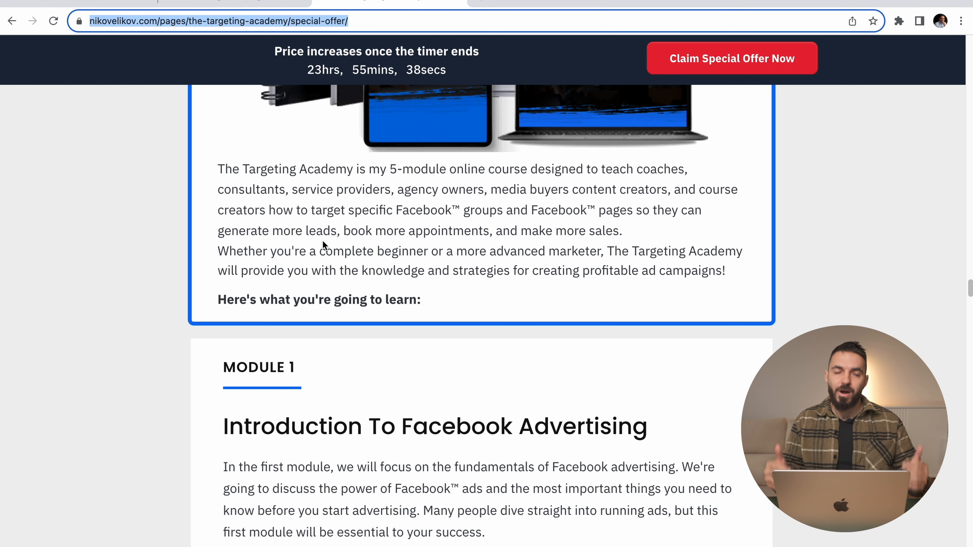